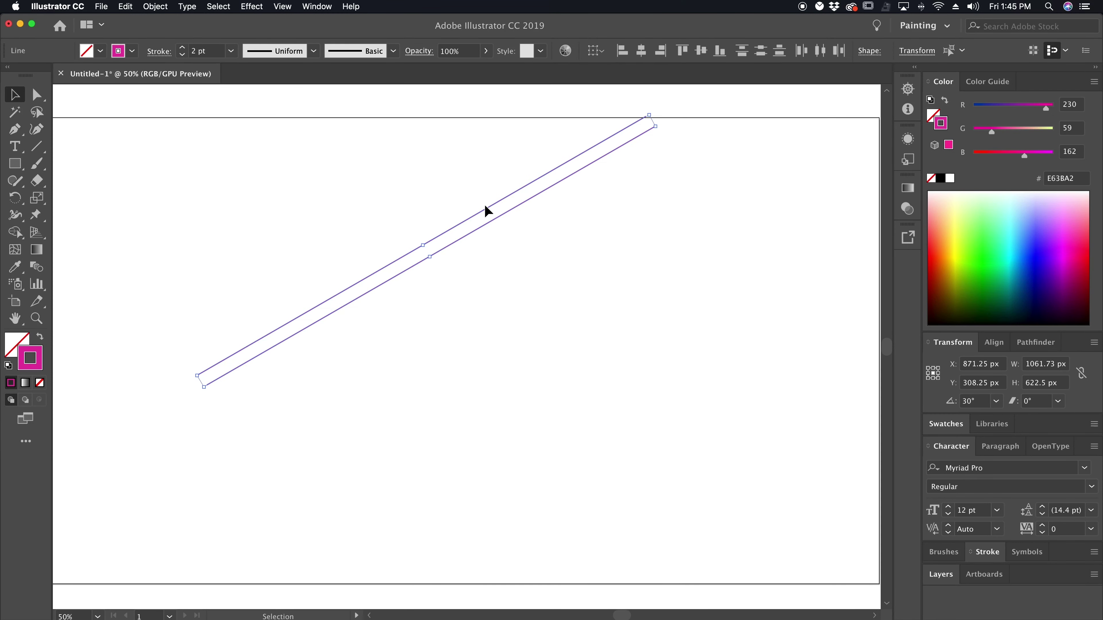
# Alt-drag the diagonal line pair into eight parallel lines and distribute them evenly.
pyautogui.moveTo(536, 325); pyautogui.dragTo(492, 333)
pyautogui.moveTo(642, 447); pyautogui.dragTo(468, 228)
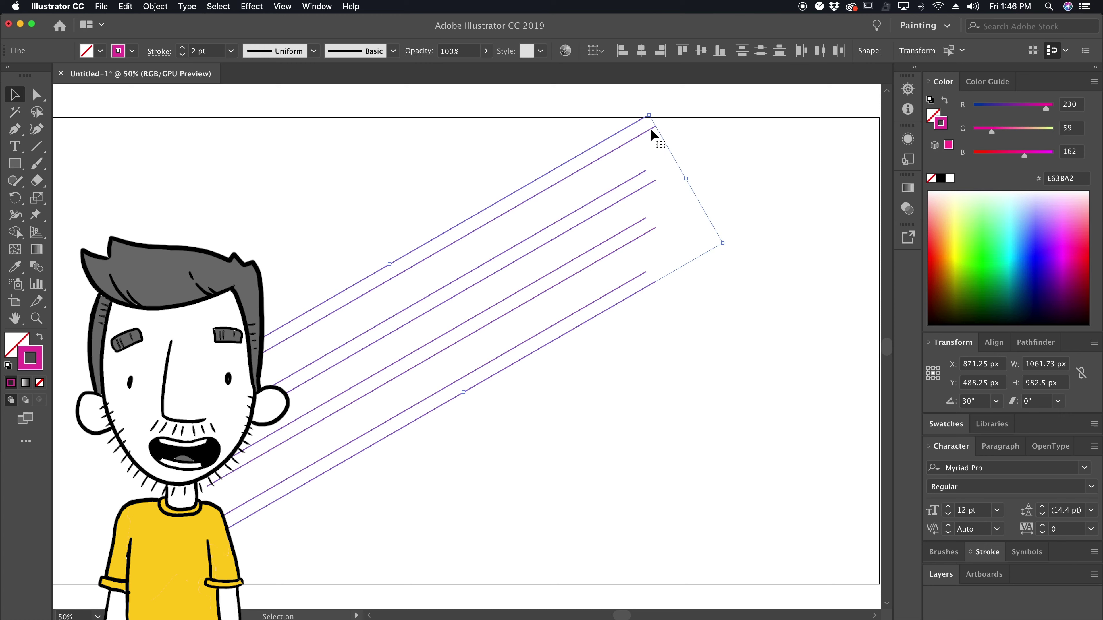
pyautogui.click(759, 52)
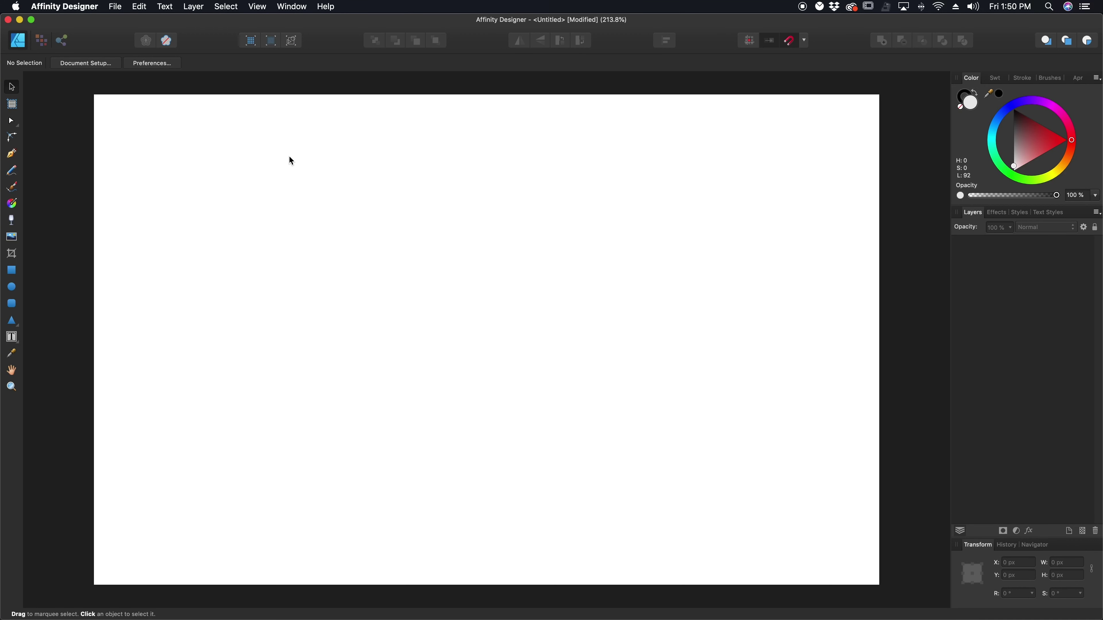
# Show the document grid and draw a 180 × 180 px mid-grey square.
pyautogui.click(261, 8)
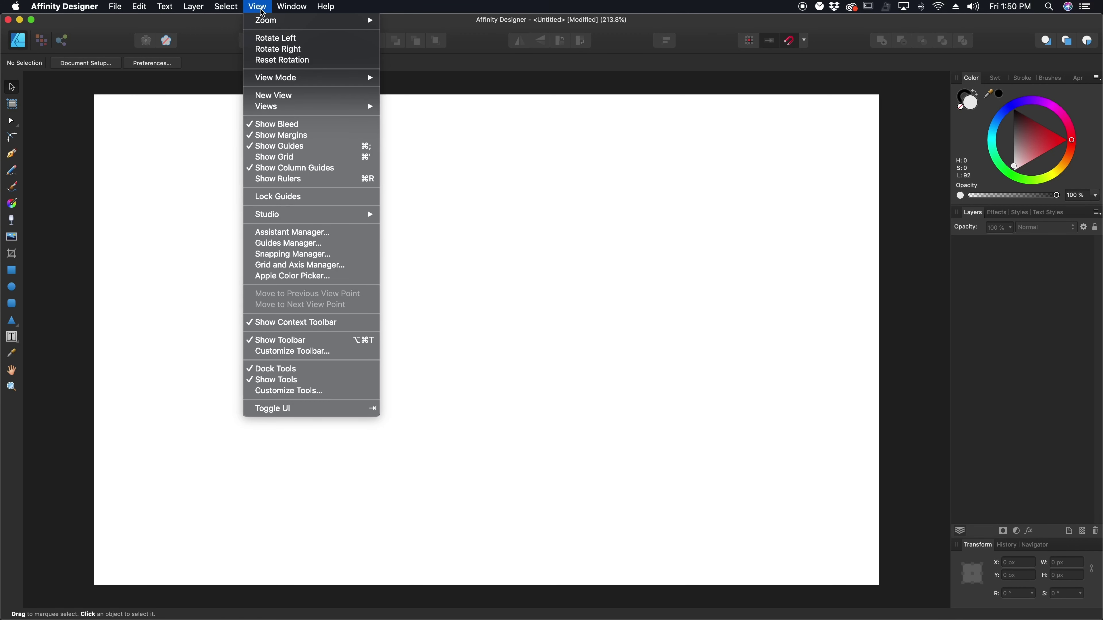
pyautogui.click(280, 158)
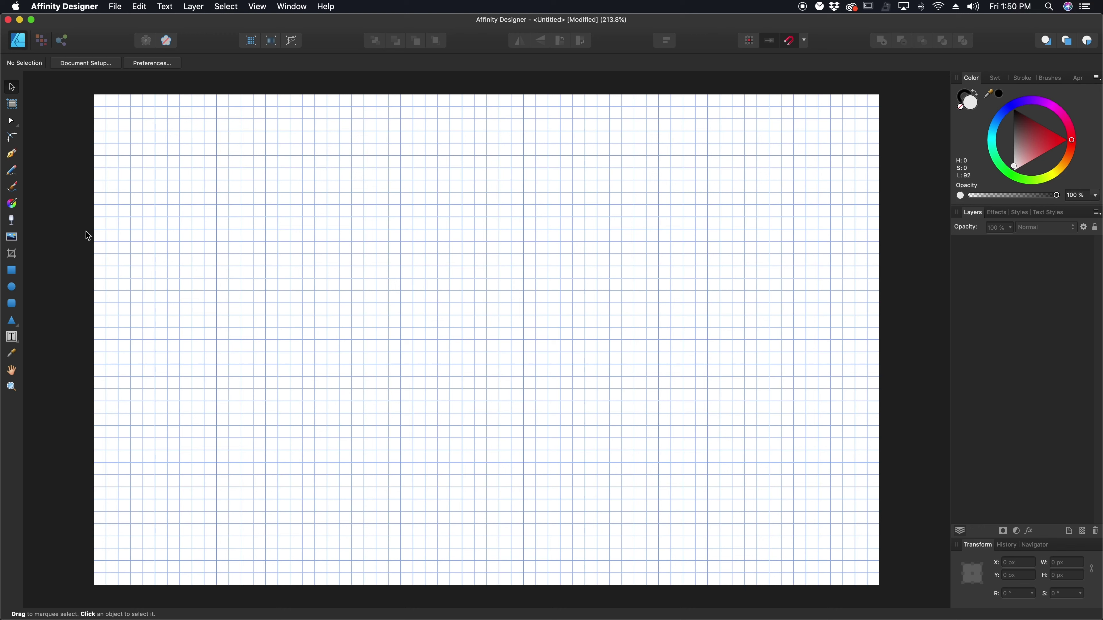
pyautogui.click(12, 273)
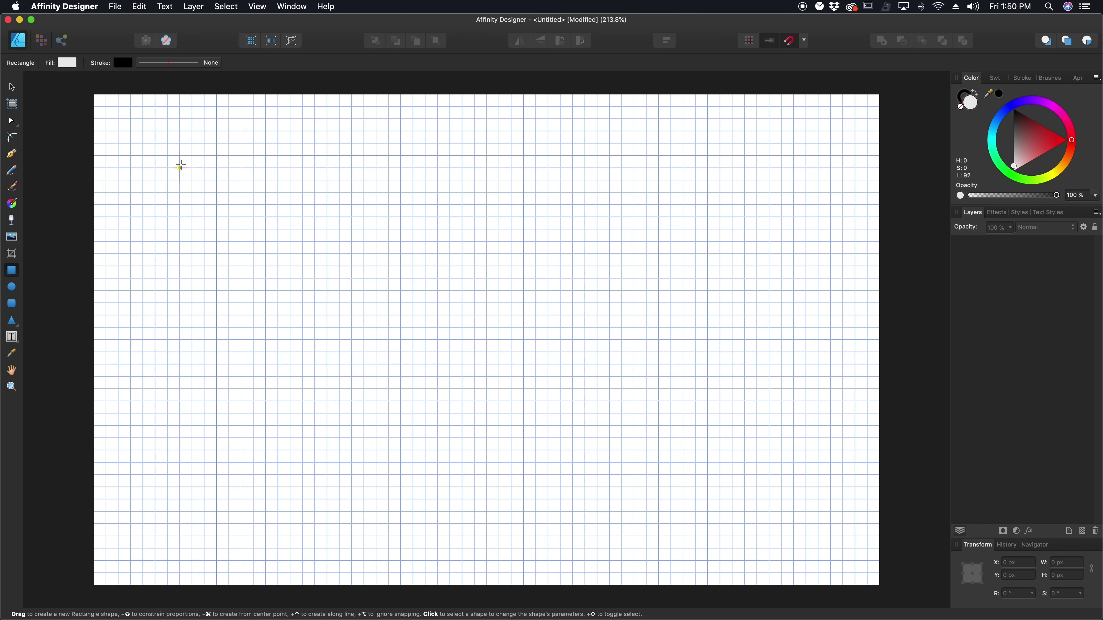
pyautogui.moveTo(179, 168); pyautogui.dragTo(298, 271)
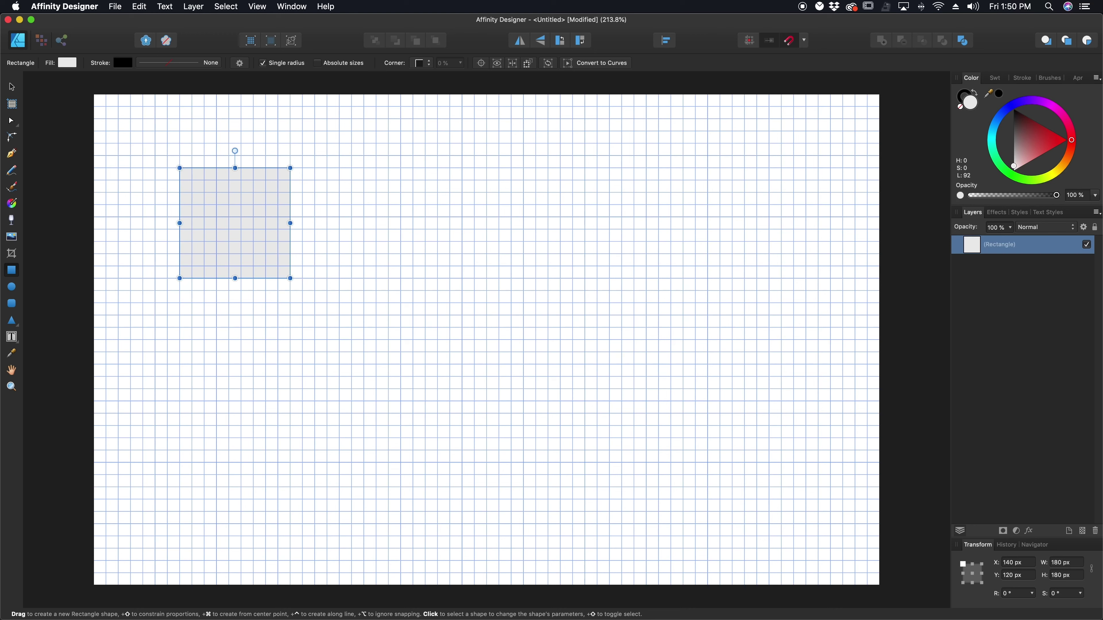
pyautogui.click(1013, 141)
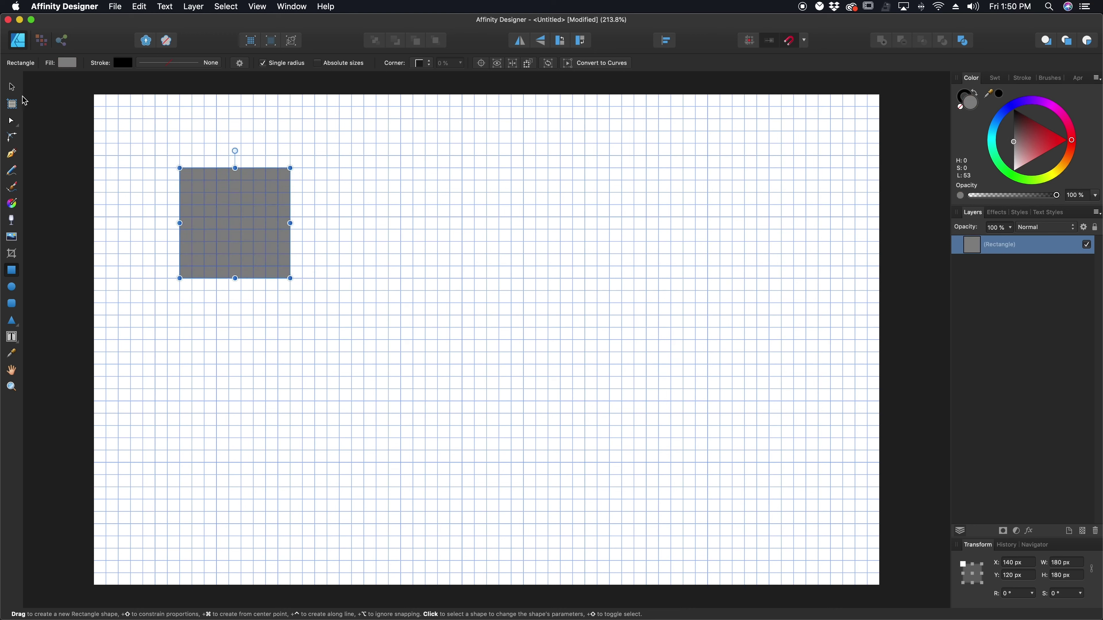
# Duplicate the grey square to the right to make a row of three.
pyautogui.click(12, 87)
pyautogui.moveTo(210, 210); pyautogui.dragTo(526, 225)
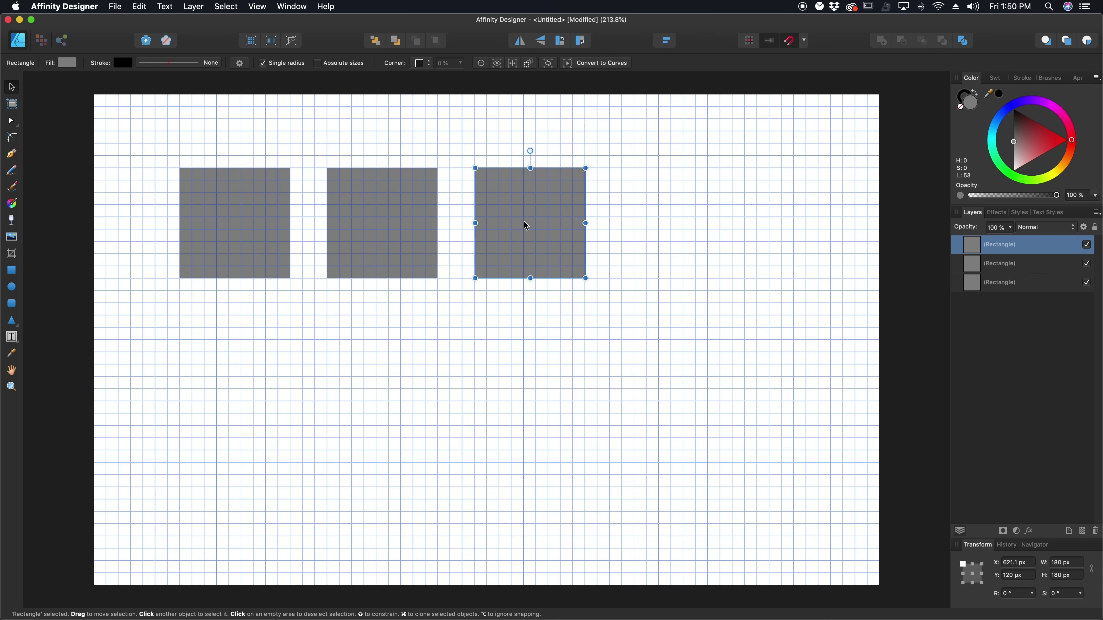
pyautogui.click(259, 6)
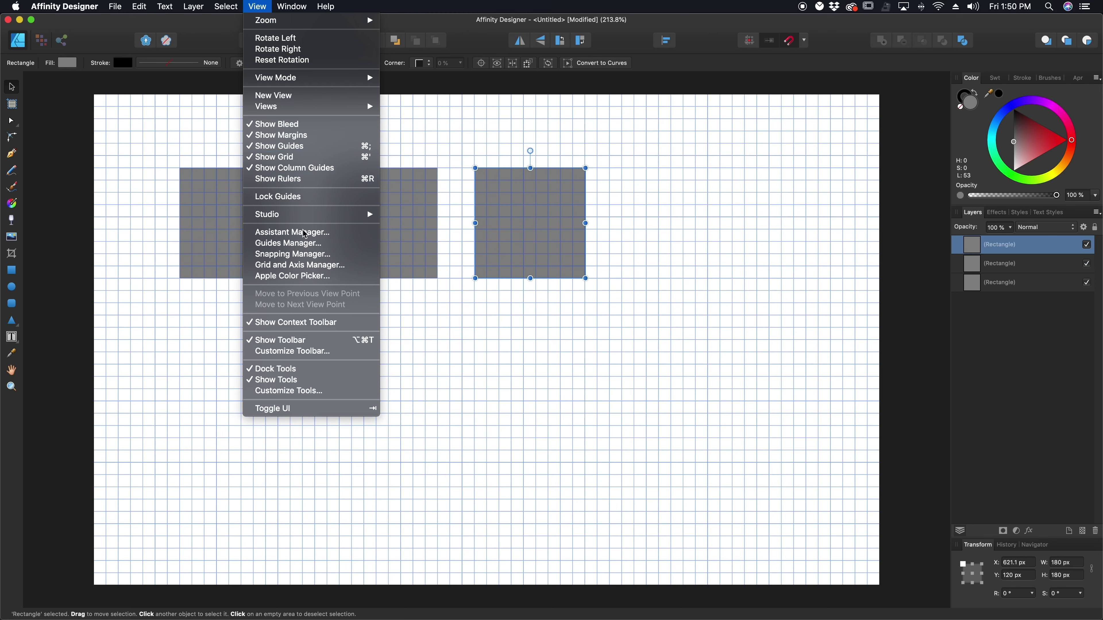
# Set the grid to Advanced, Isometric mode with 24 px first-axis spacing.
pyautogui.click(324, 266)
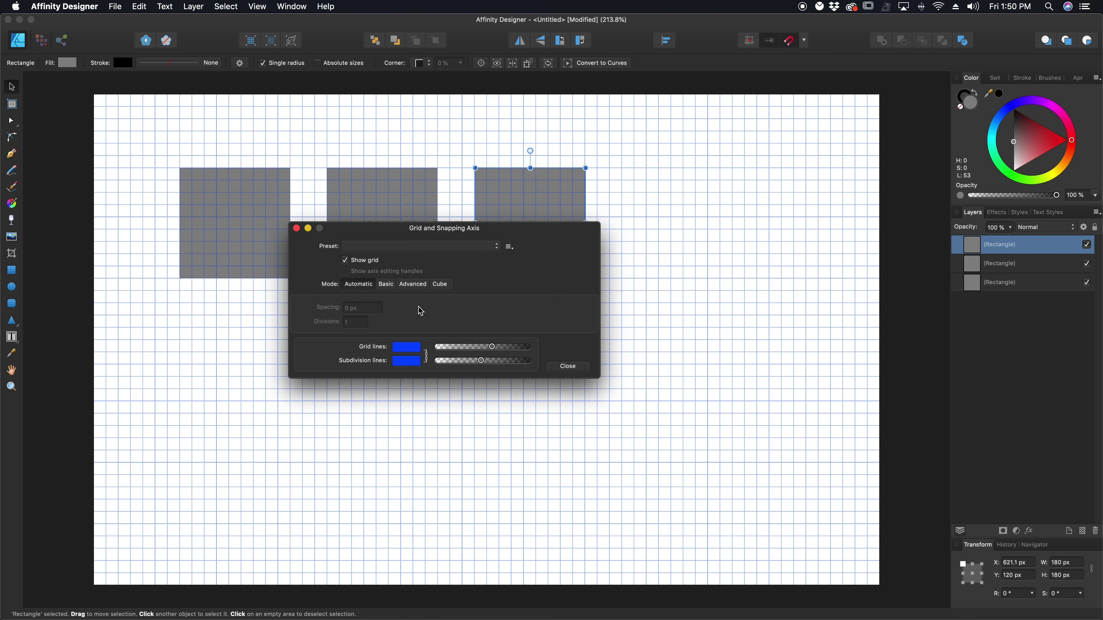
pyautogui.click(416, 287)
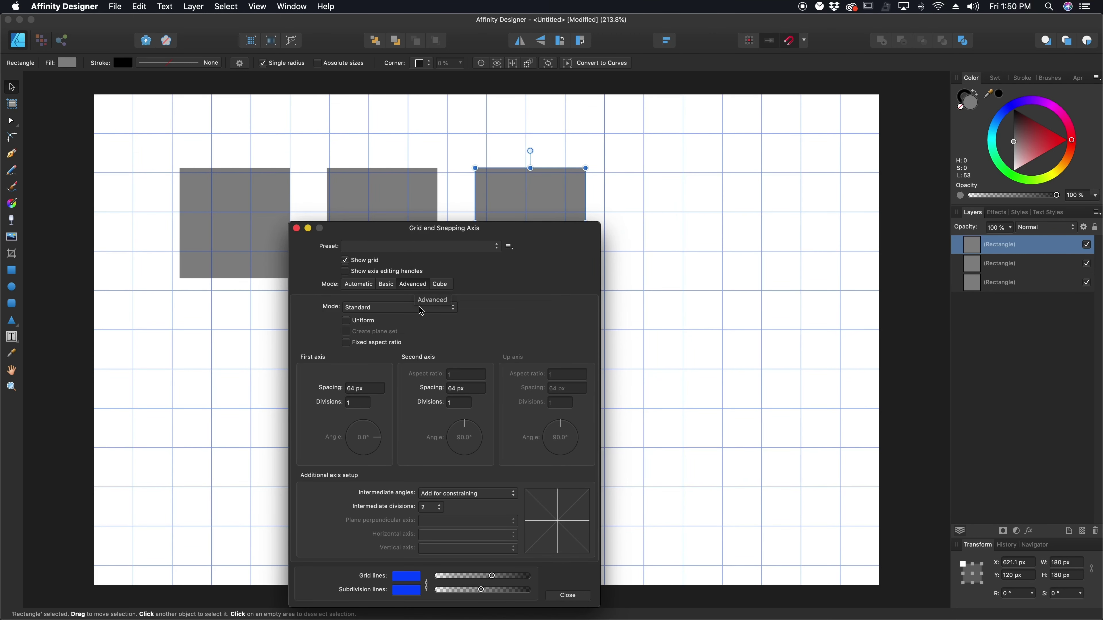
pyautogui.click(419, 307)
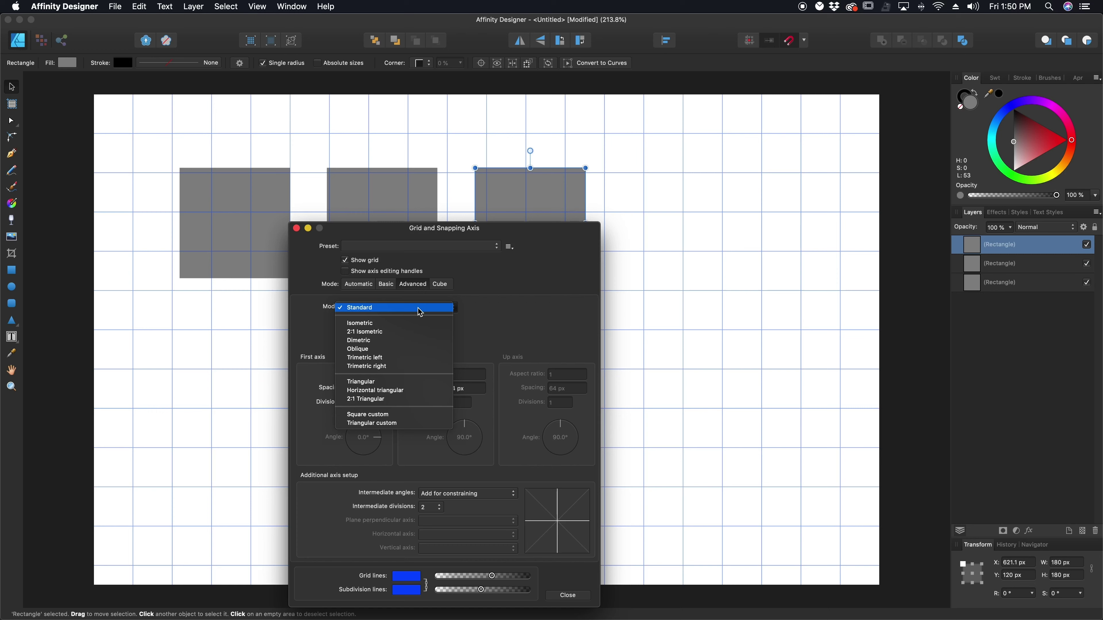
pyautogui.click(425, 323)
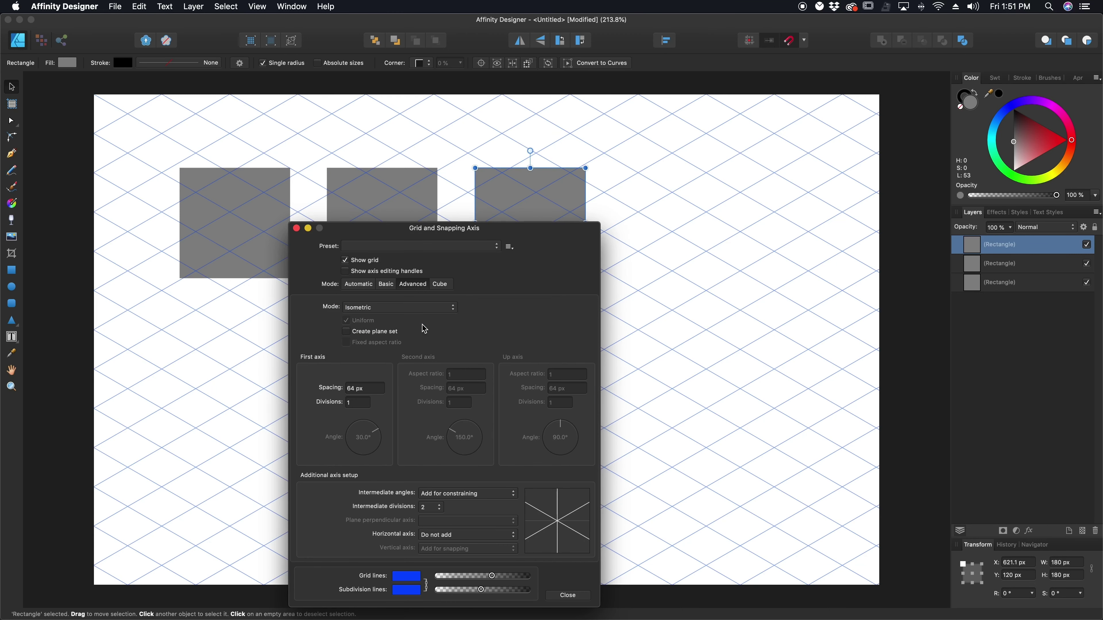
pyautogui.click(378, 391)
pyautogui.click(374, 390)
pyautogui.write('24')
pyautogui.press('Return')
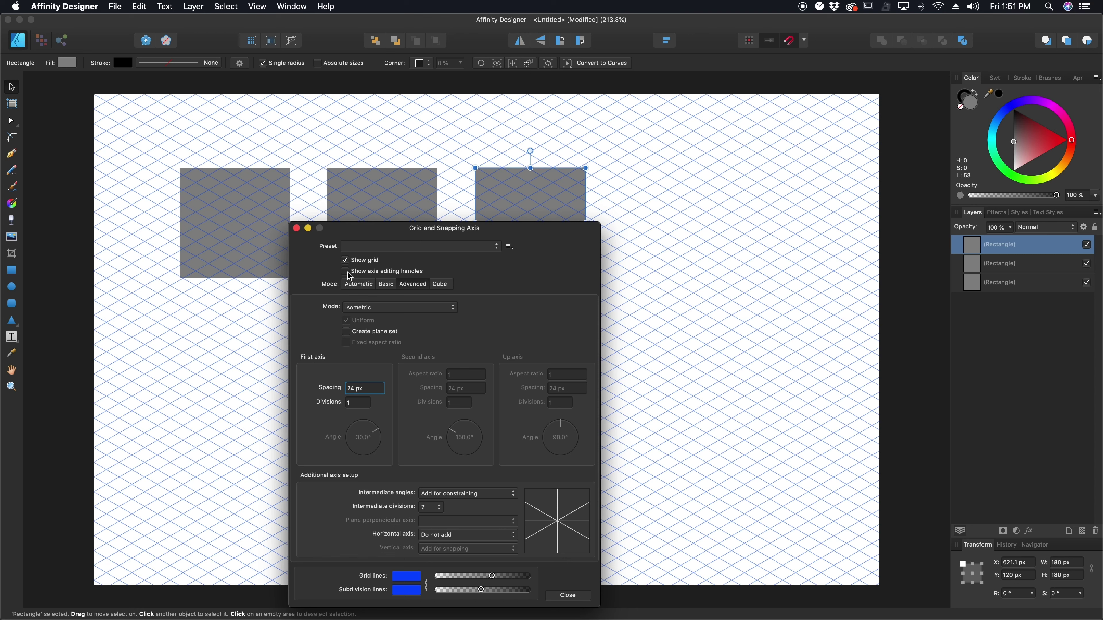
pyautogui.click(347, 332)
pyautogui.click(567, 595)
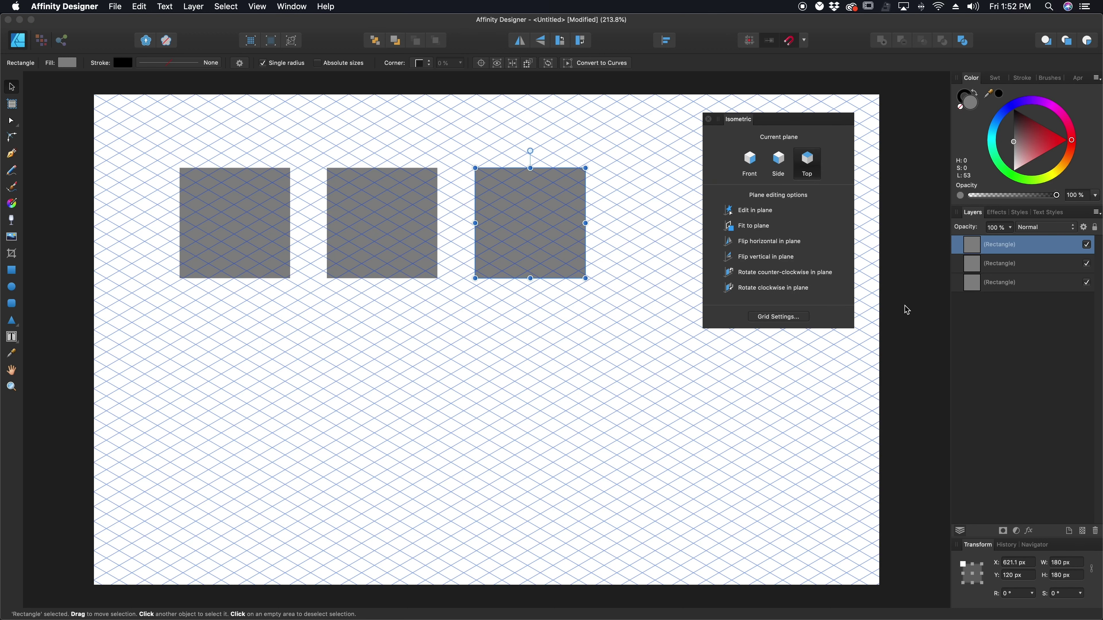
# Fit the left square onto the front isometric plane.
pyautogui.click(229, 217)
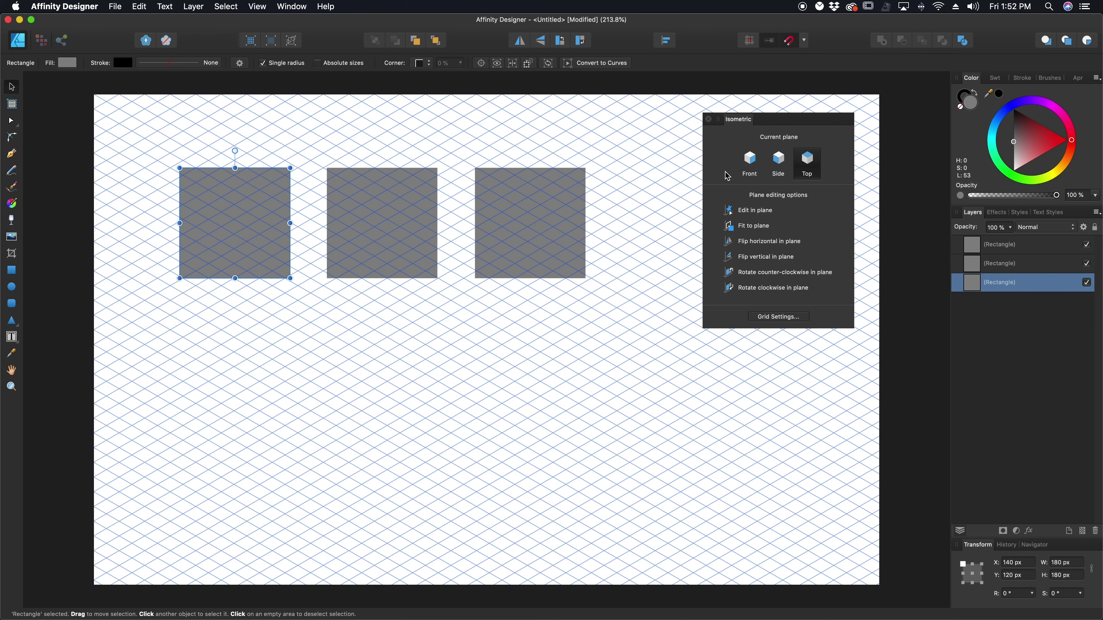
pyautogui.click(751, 163)
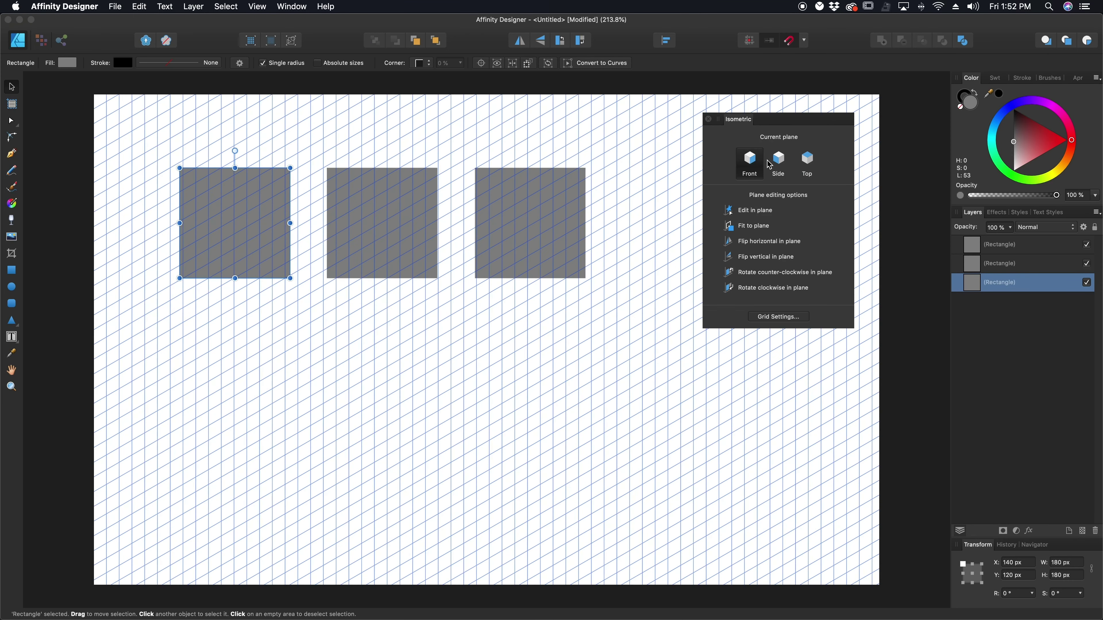
pyautogui.click(778, 164)
pyautogui.click(809, 165)
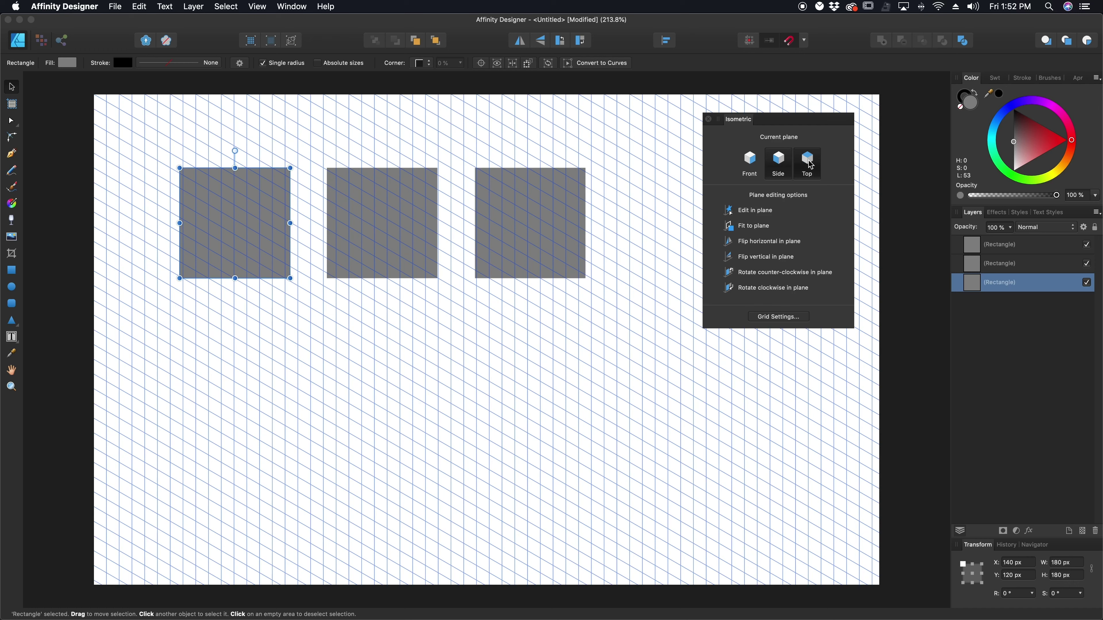
pyautogui.click(750, 167)
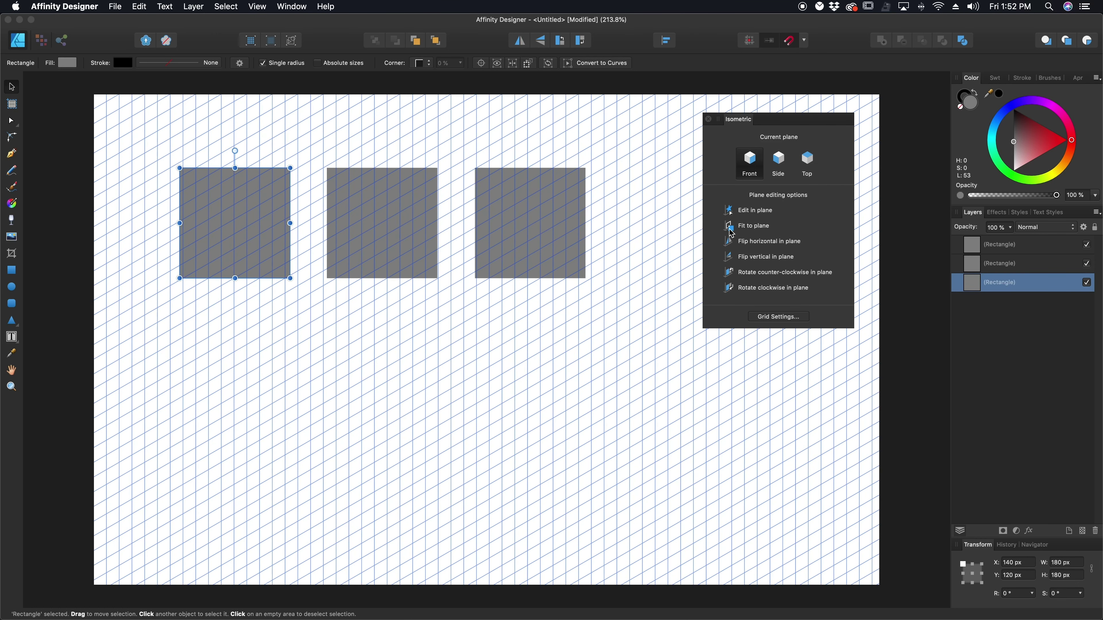
pyautogui.click(756, 231)
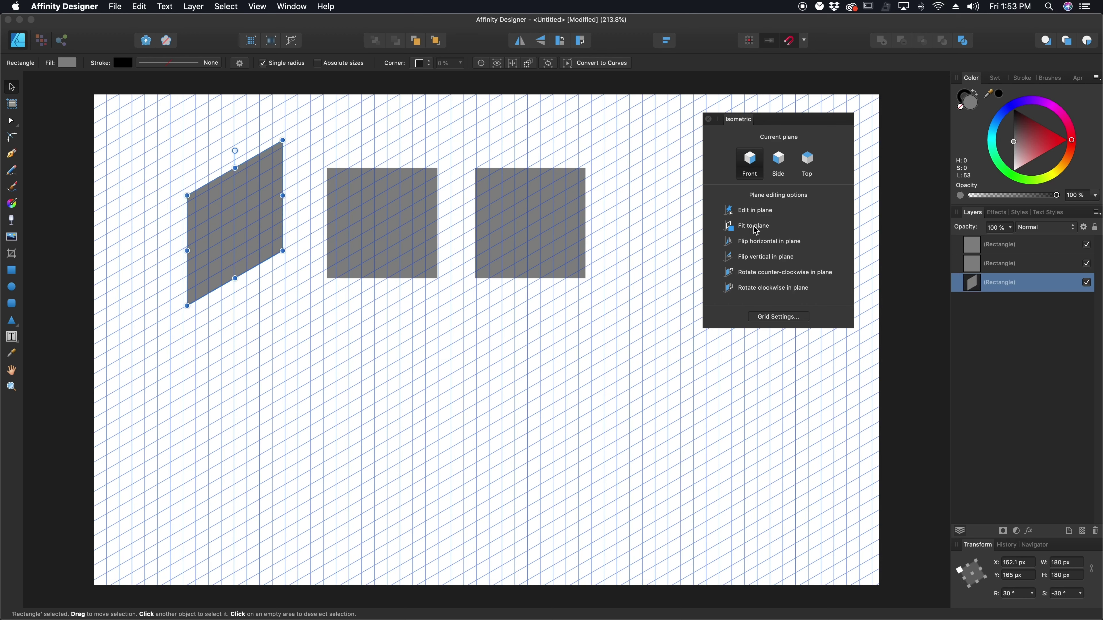
# Fit the middle square onto the side plane and the right square onto the top plane.
pyautogui.click(780, 170)
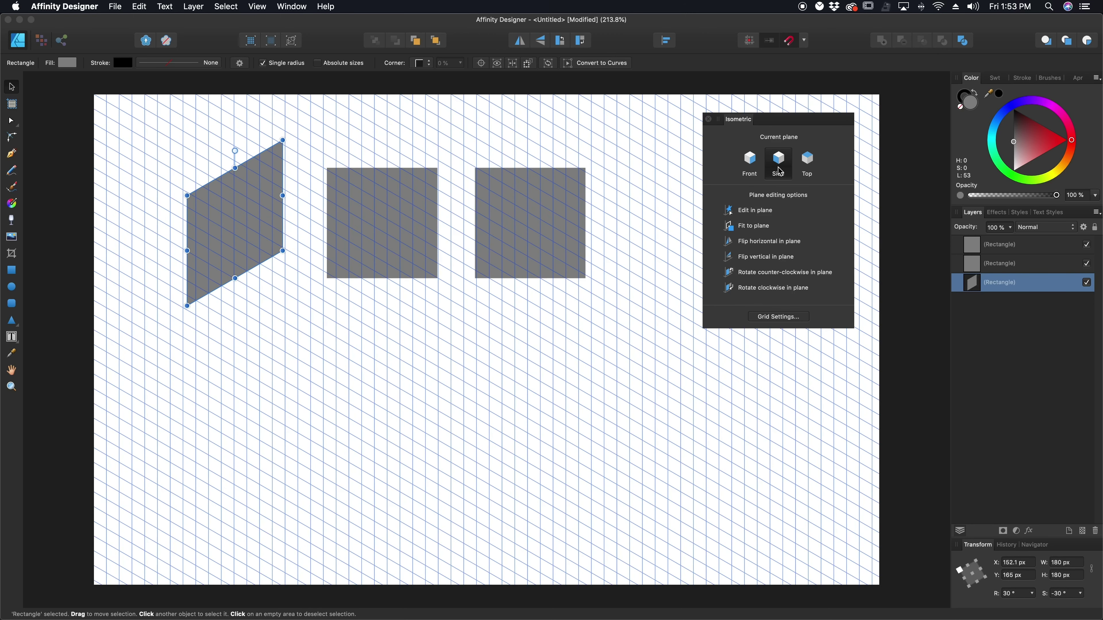
pyautogui.click(376, 226)
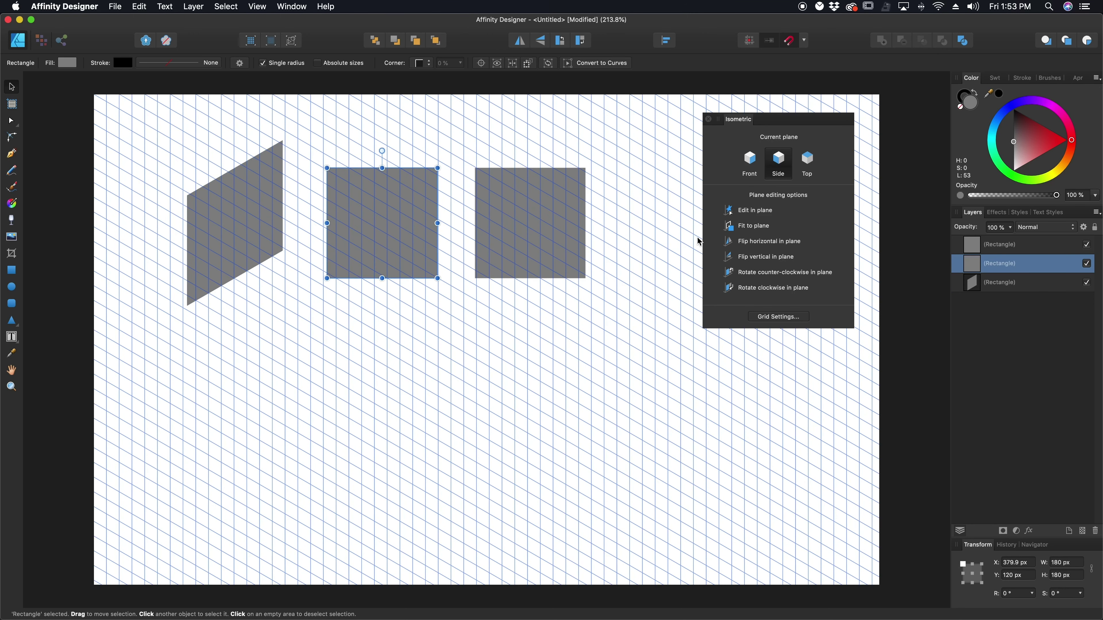
pyautogui.click(759, 230)
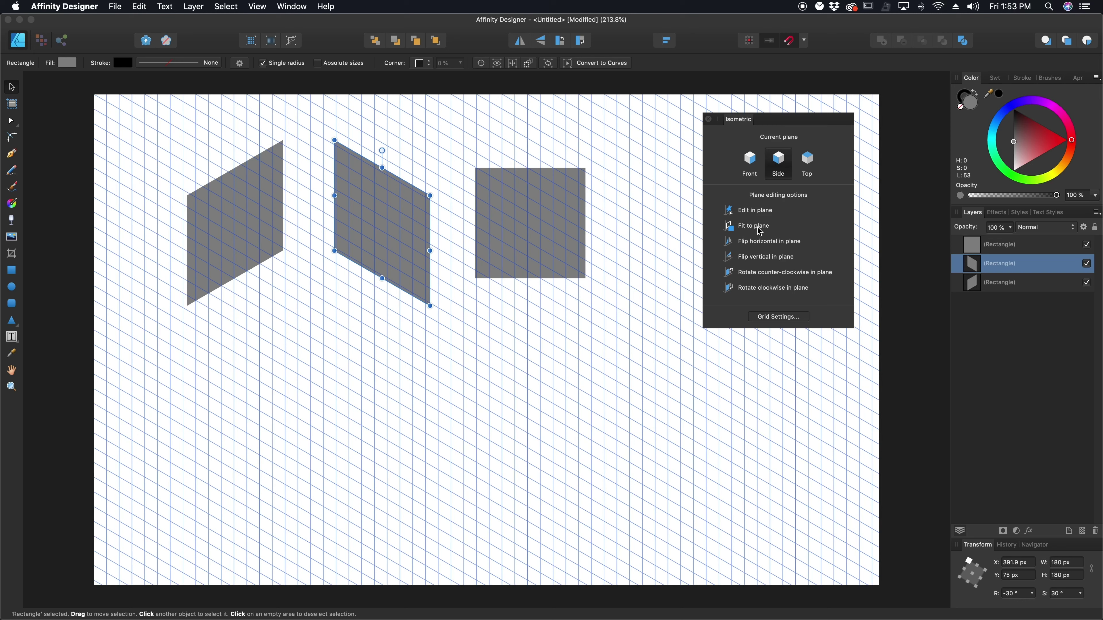
pyautogui.click(805, 164)
pyautogui.click(554, 236)
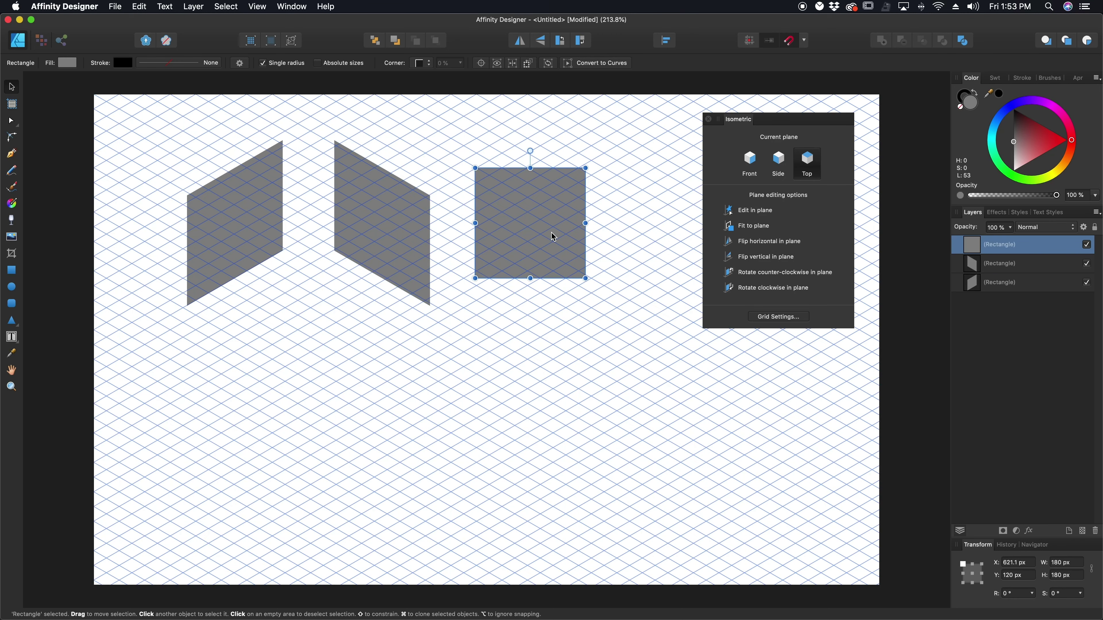
pyautogui.click(757, 229)
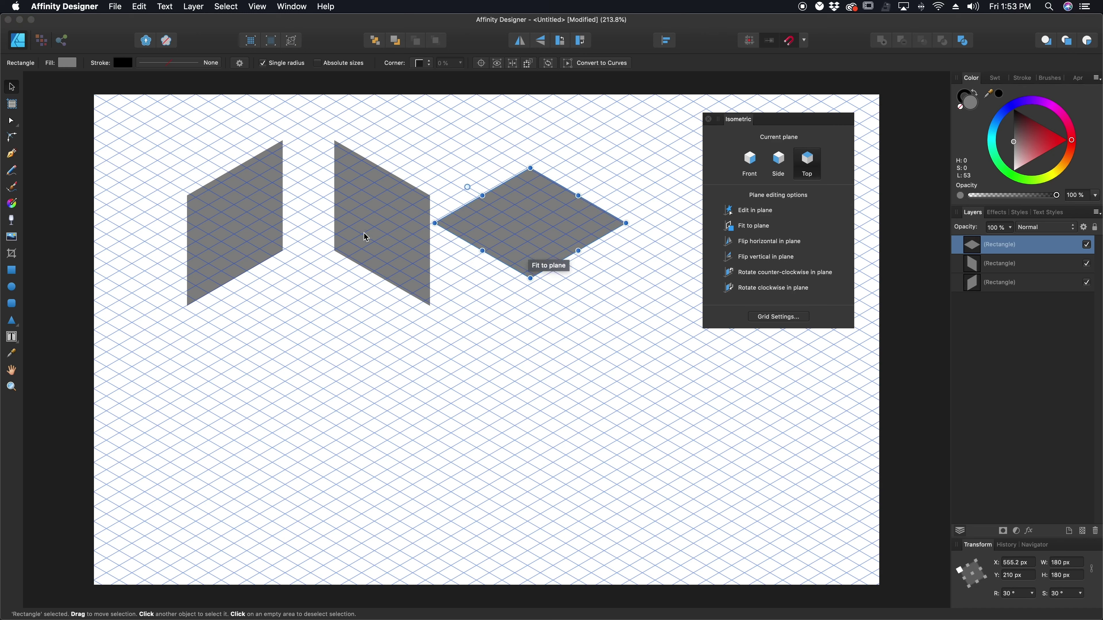
# Drag the side, front and top faces together into a cube.
pyautogui.moveTo(366, 235); pyautogui.dragTo(366, 374)
pyautogui.moveTo(236, 205); pyautogui.dragTo(475, 352)
pyautogui.click(517, 223)
pyautogui.moveTo(517, 223); pyautogui.dragTo(440, 282)
# Lighten the left face, make the top face the lightest grey, and hide the grid.
pyautogui.click(569, 278)
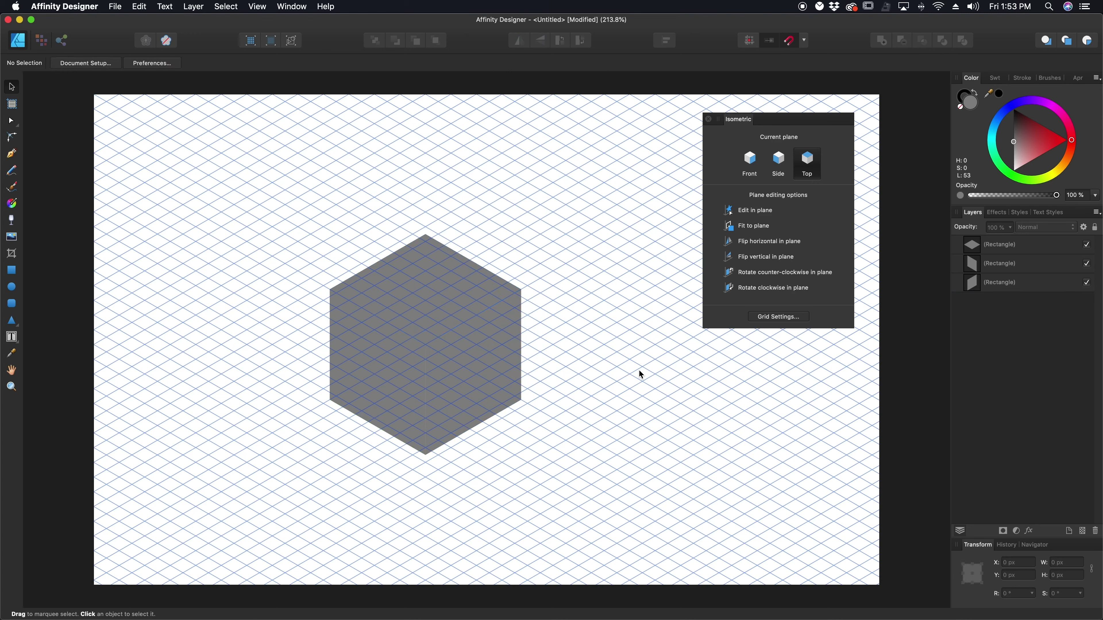
pyautogui.click(377, 369)
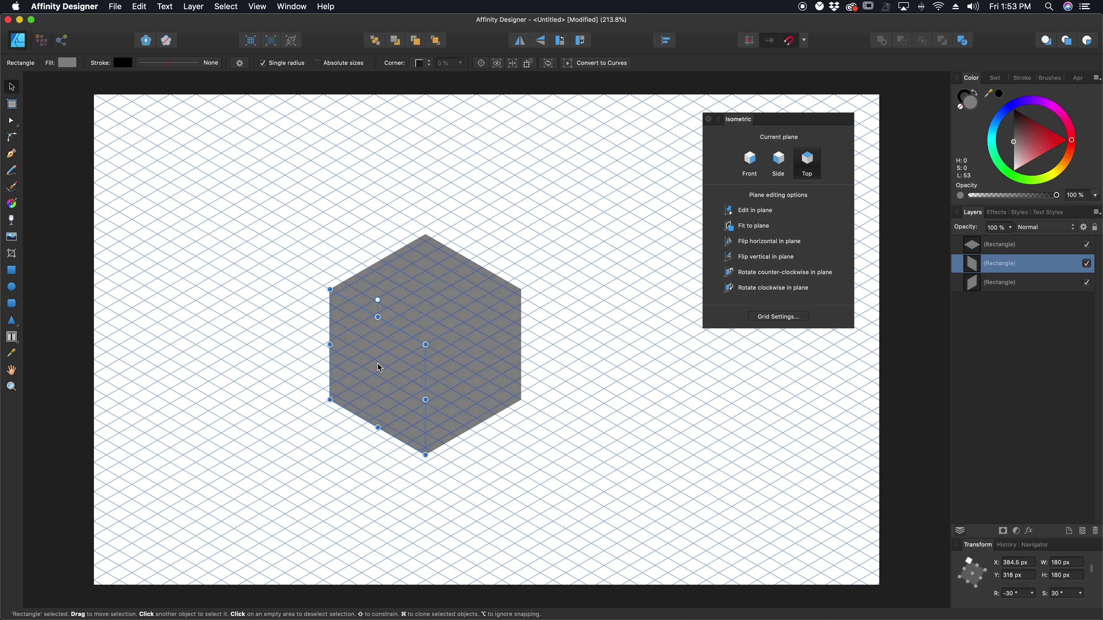
pyautogui.moveTo(1013, 129); pyautogui.dragTo(1014, 150)
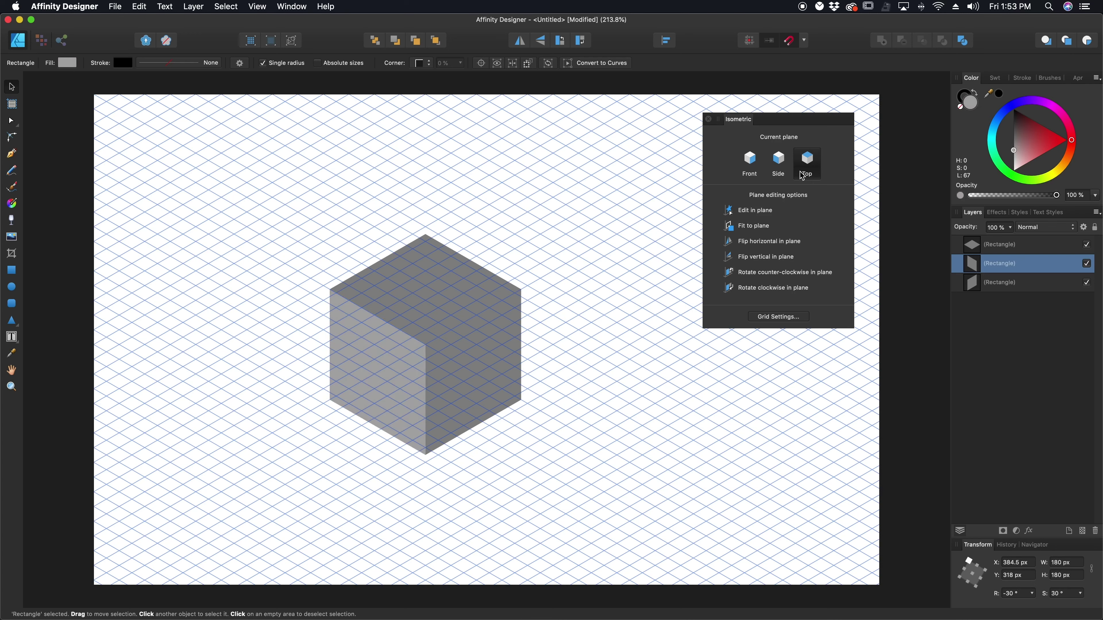
pyautogui.click(404, 304)
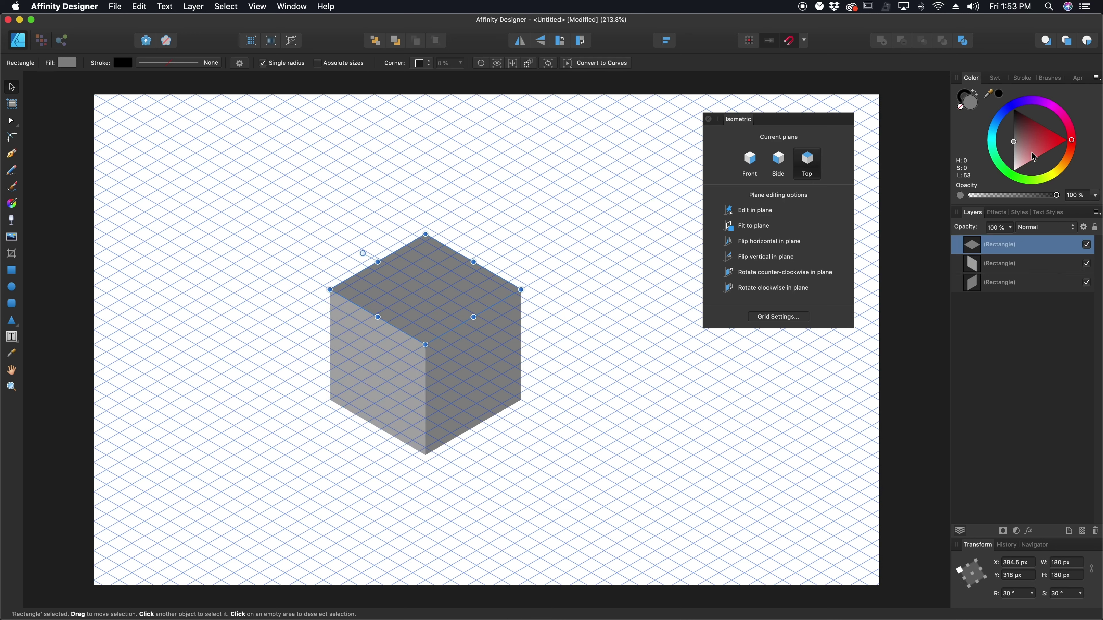
pyautogui.click(1017, 155)
pyautogui.moveTo(1018, 155); pyautogui.dragTo(1013, 158)
pyautogui.click(602, 386)
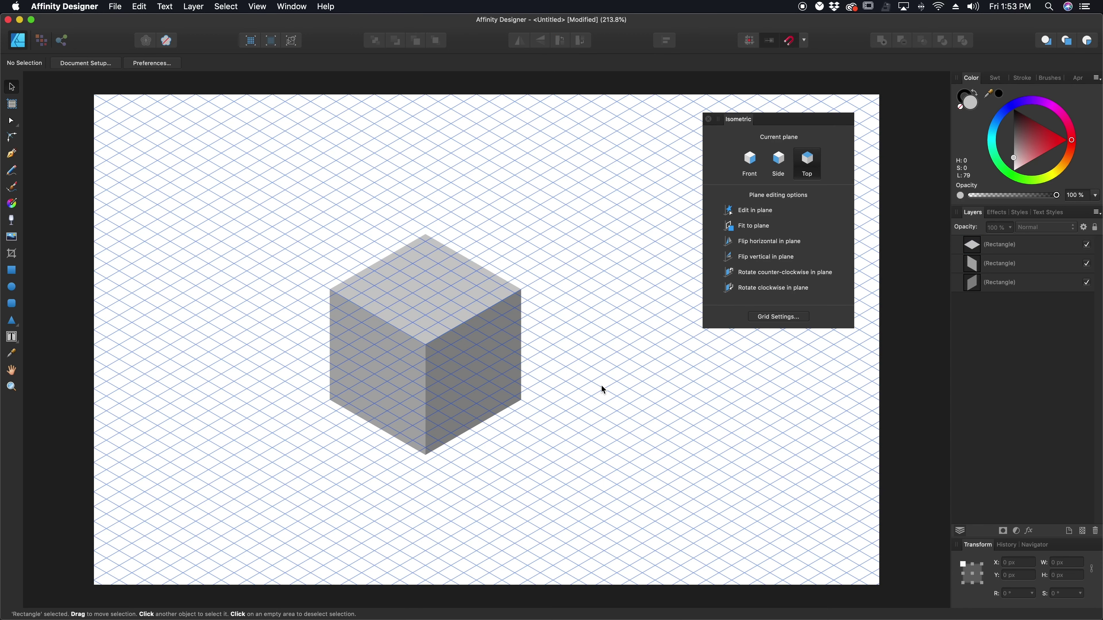
pyautogui.press('super+apostrophe')
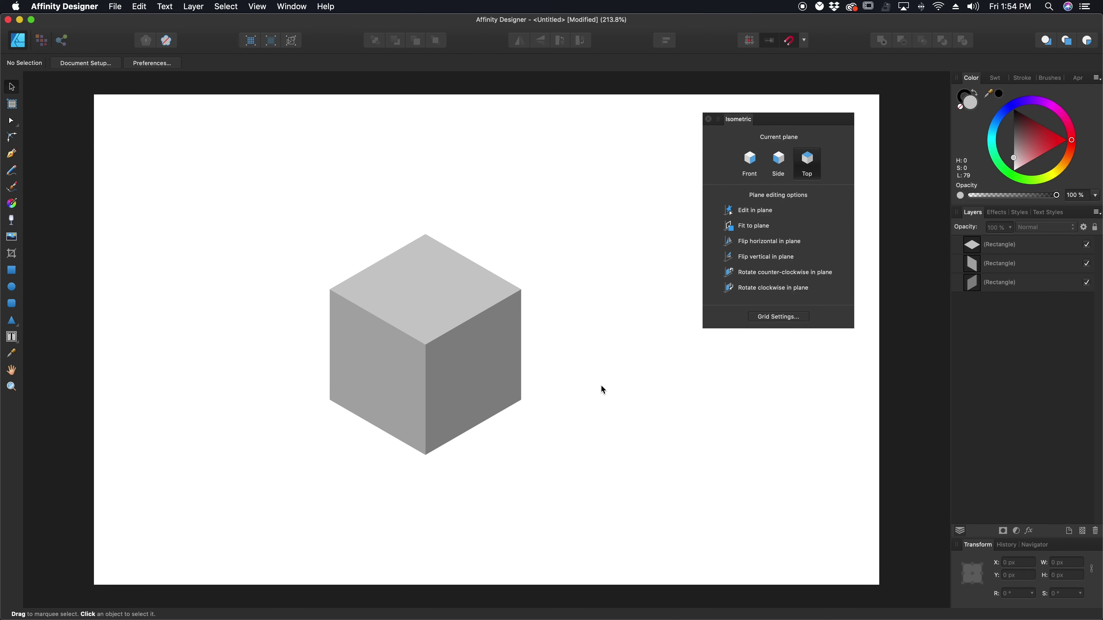
# Paste the four-pane grey door, nudge it, and fit it to the front plane.
pyautogui.press('super+v')
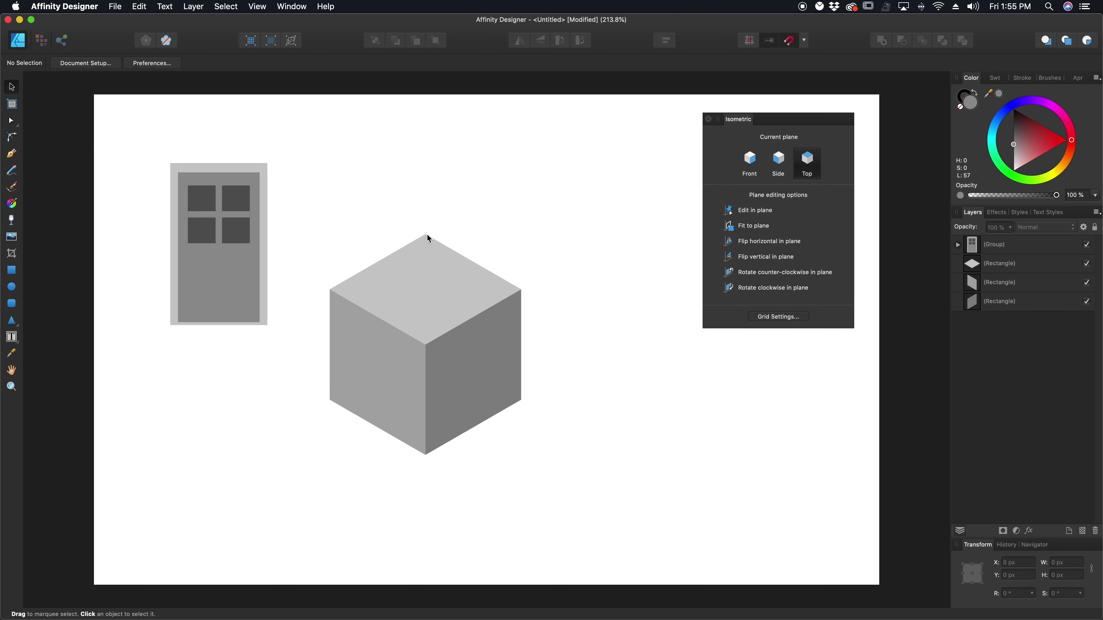
pyautogui.moveTo(206, 274); pyautogui.dragTo(235, 290)
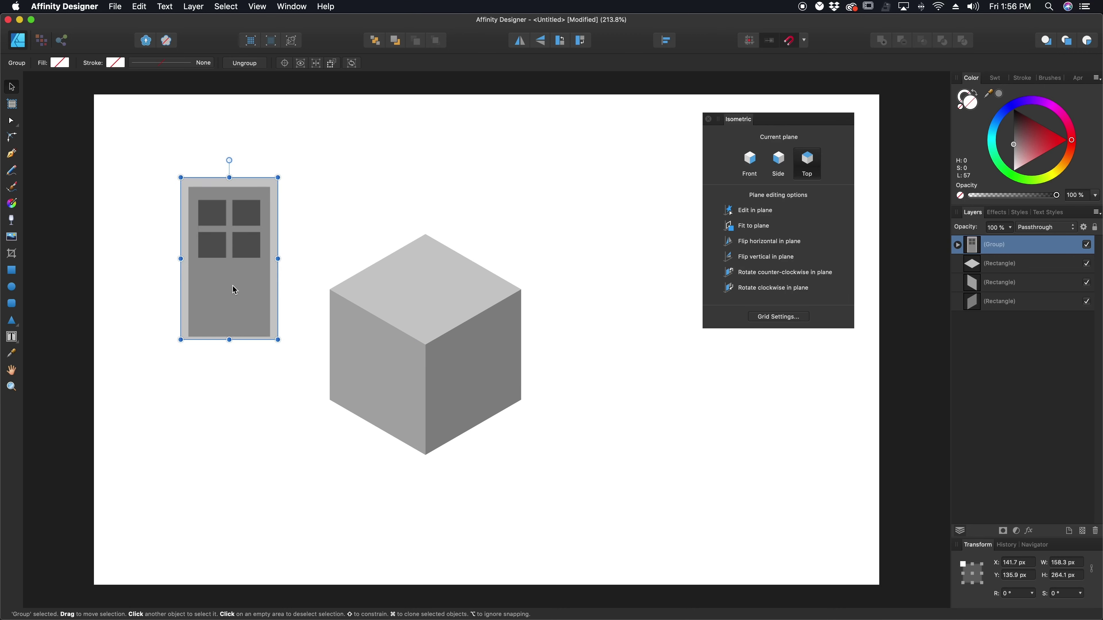
pyautogui.click(753, 166)
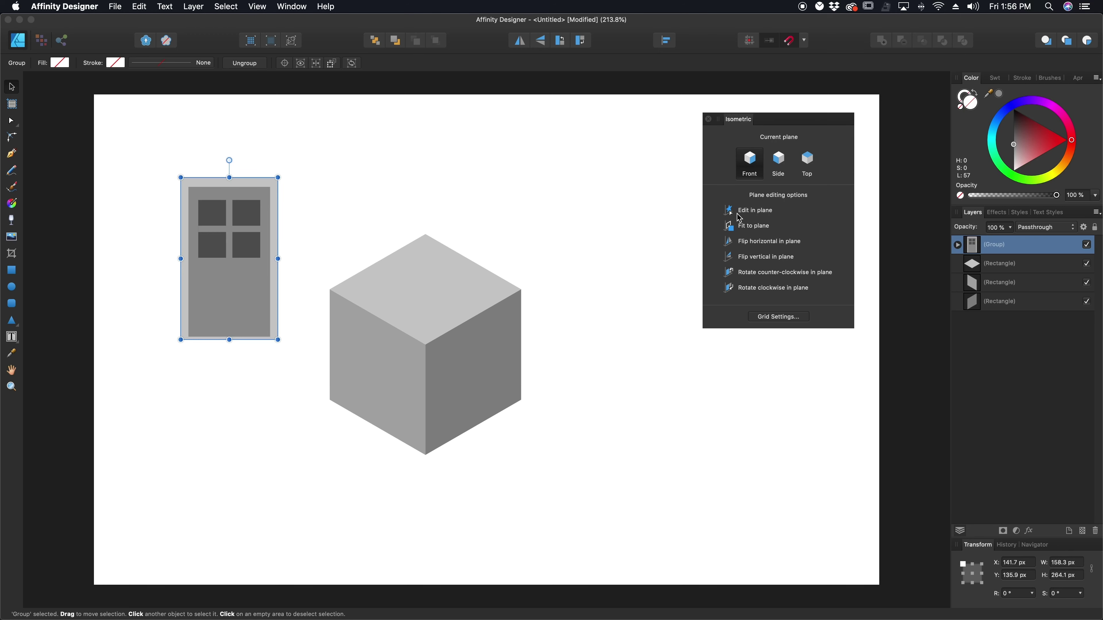
pyautogui.click(746, 231)
pyautogui.click(322, 211)
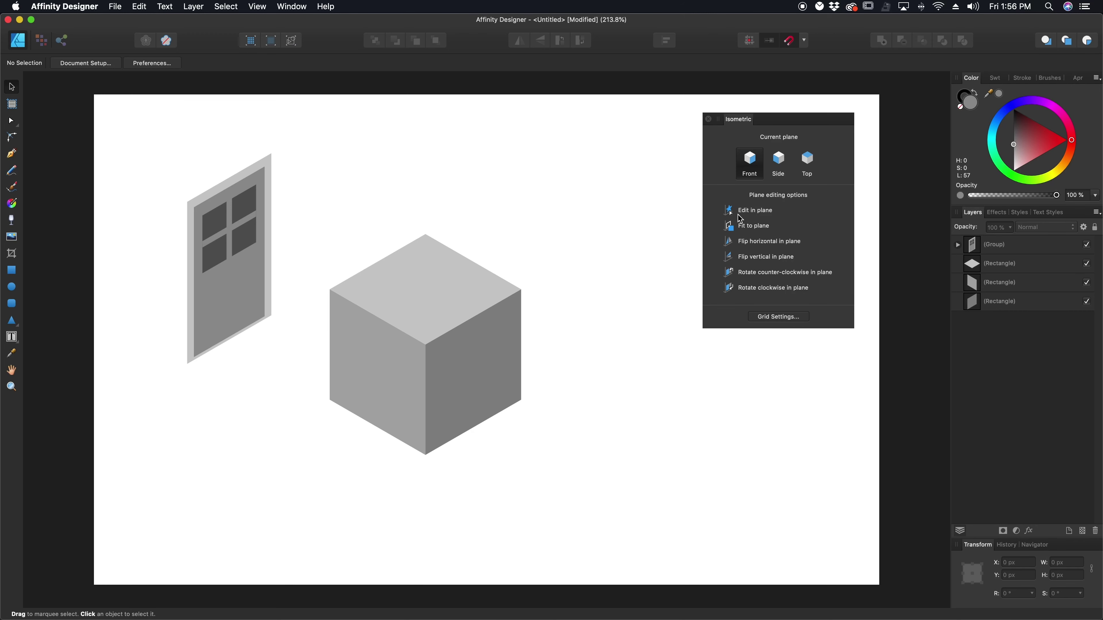
# Show the grid, test Fit to plane on a throwaway rectangle, then enable Edit in plane.
pyautogui.press('super+apostrophe')
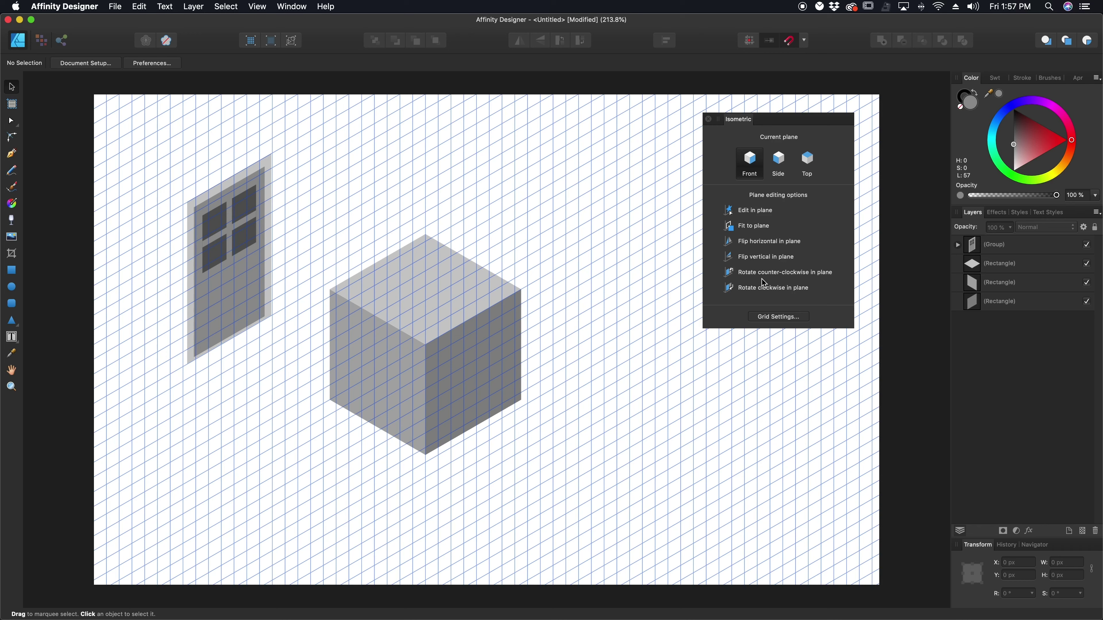
pyautogui.click(11, 270)
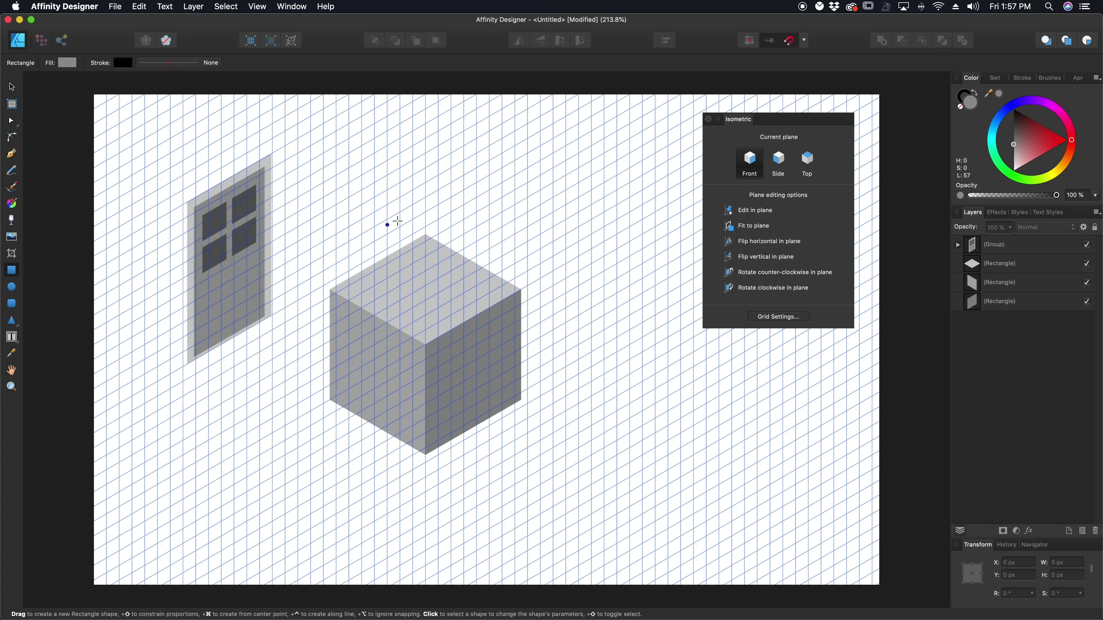
pyautogui.moveTo(520, 154); pyautogui.dragTo(668, 294)
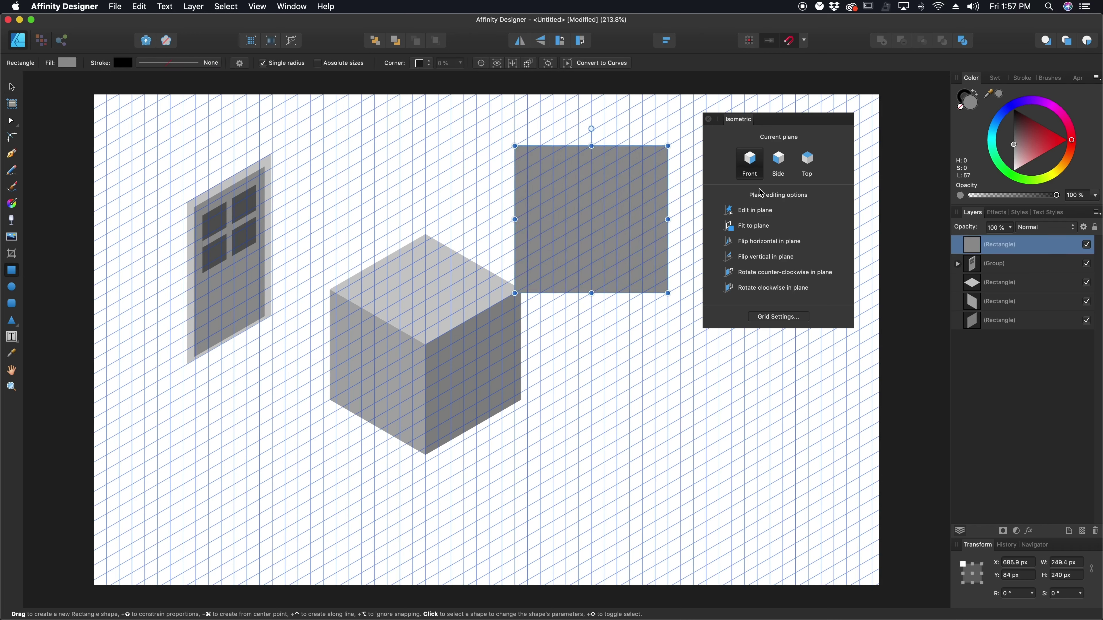
pyautogui.click(759, 229)
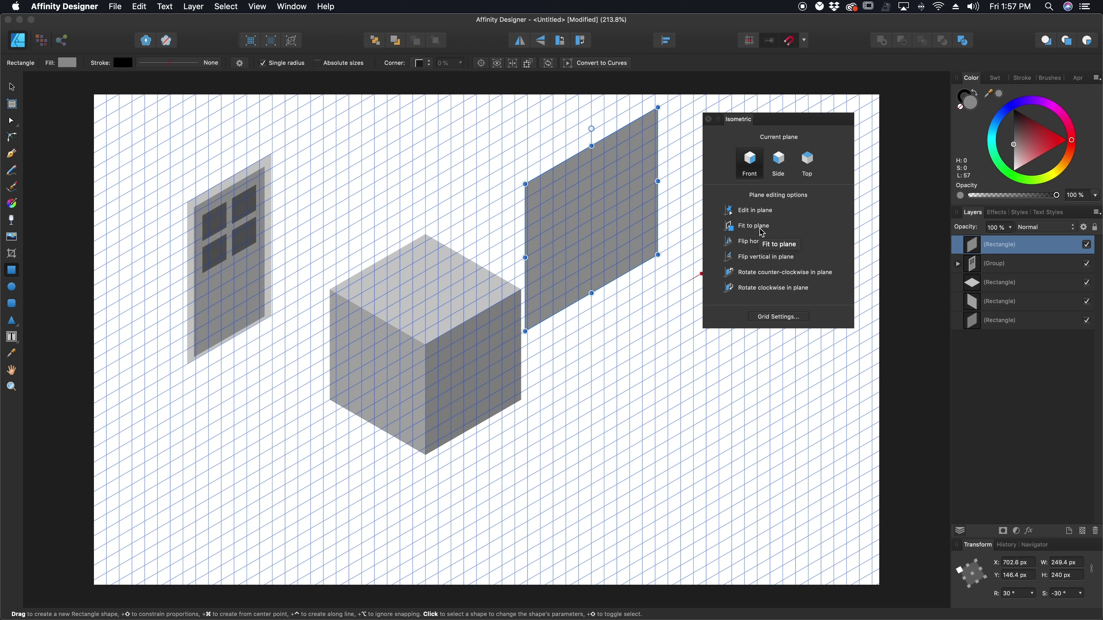
pyautogui.press('Delete')
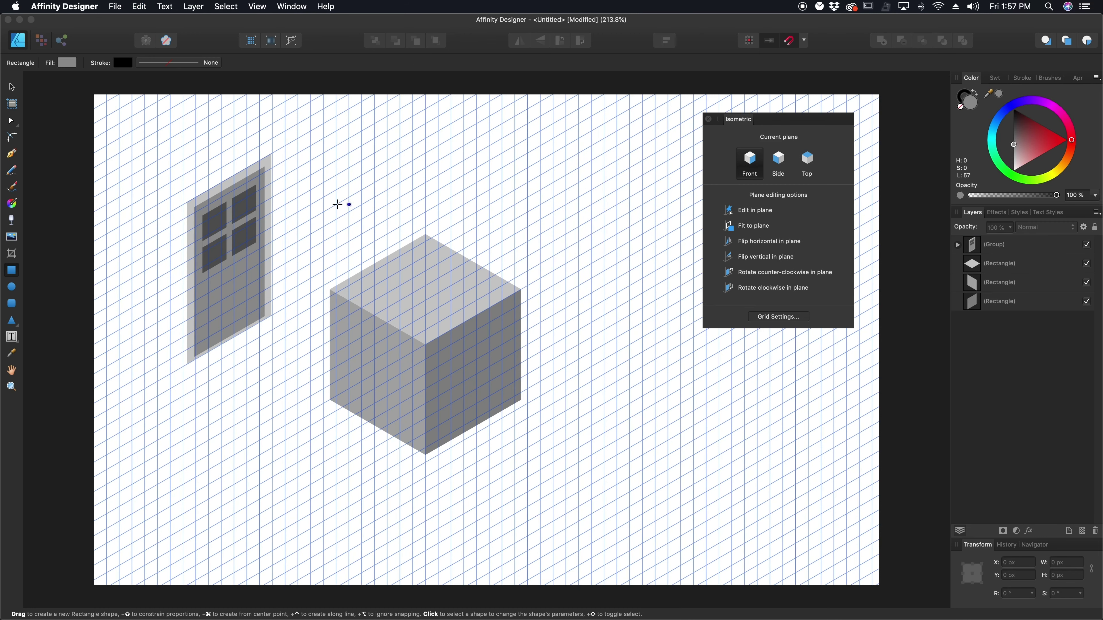
pyautogui.click(752, 216)
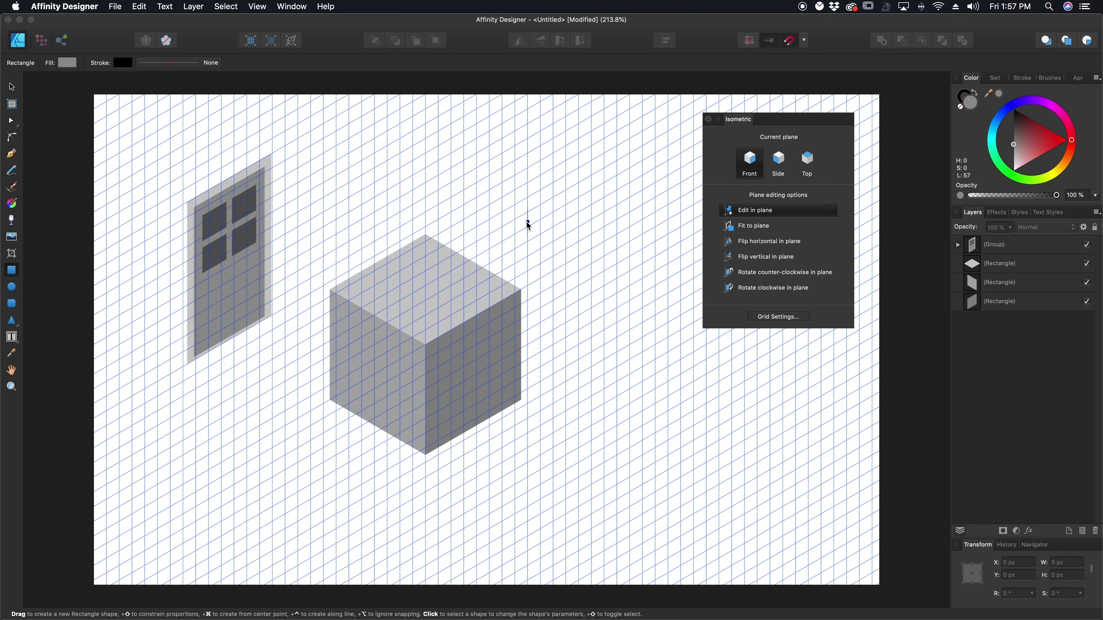
# Draw front-plane rectangles beside the cube: a narrow red strip and a larger red rectangle.
pyautogui.moveTo(527, 226); pyautogui.dragTo(591, 425)
pyautogui.moveTo(541, 234); pyautogui.dragTo(554, 433)
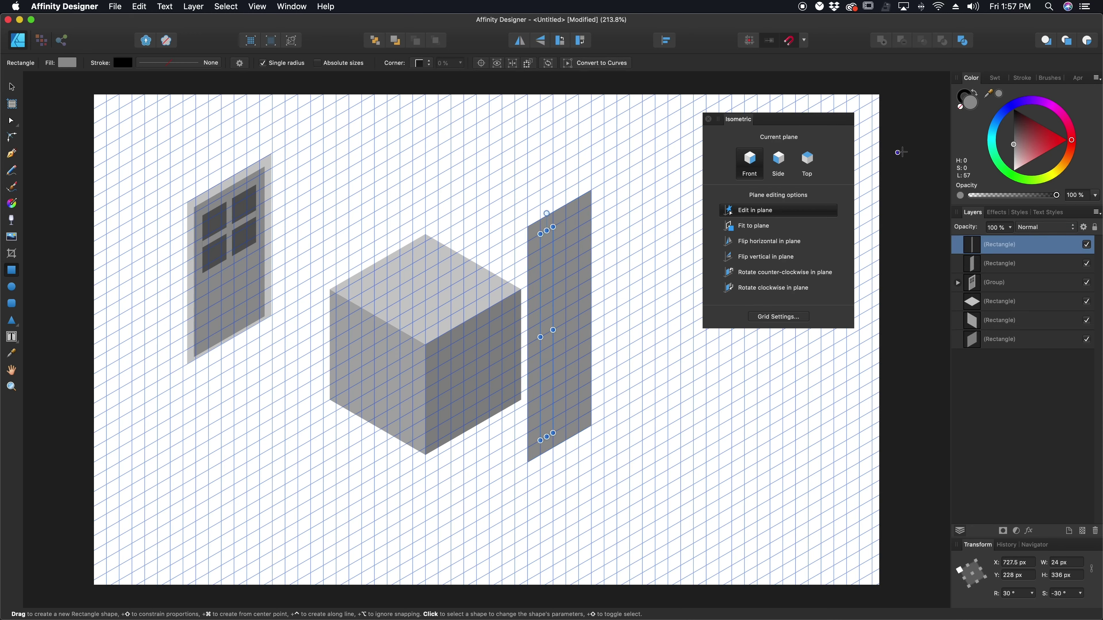
pyautogui.click(1026, 142)
pyautogui.moveTo(608, 206); pyautogui.dragTo(706, 448)
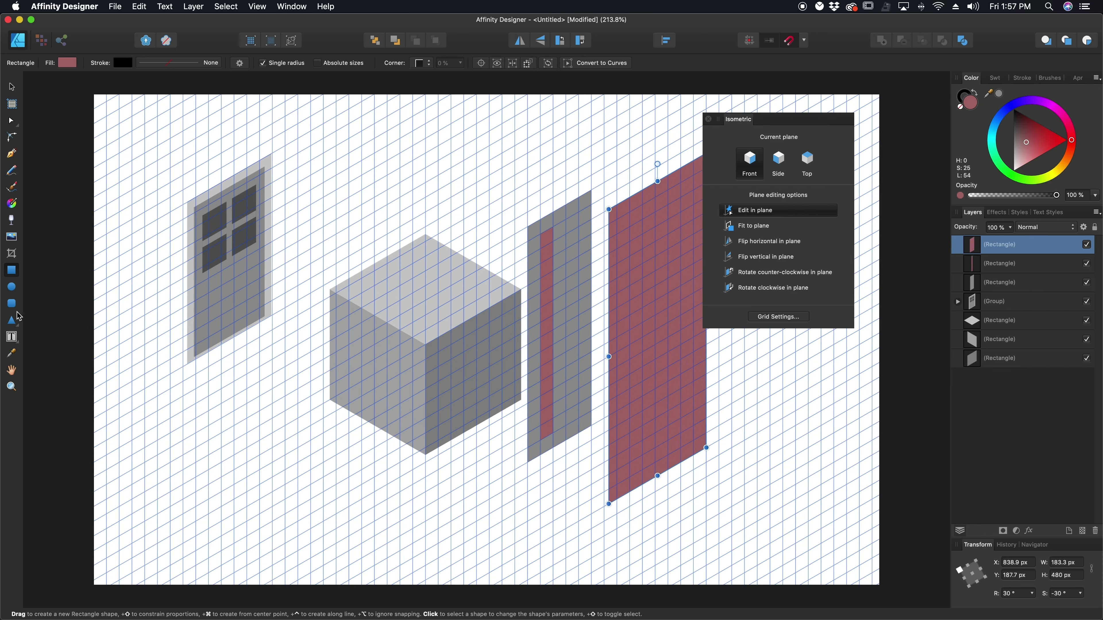
# Draw a red front-plane ellipse above the cube, then deselect it.
pyautogui.click(11, 287)
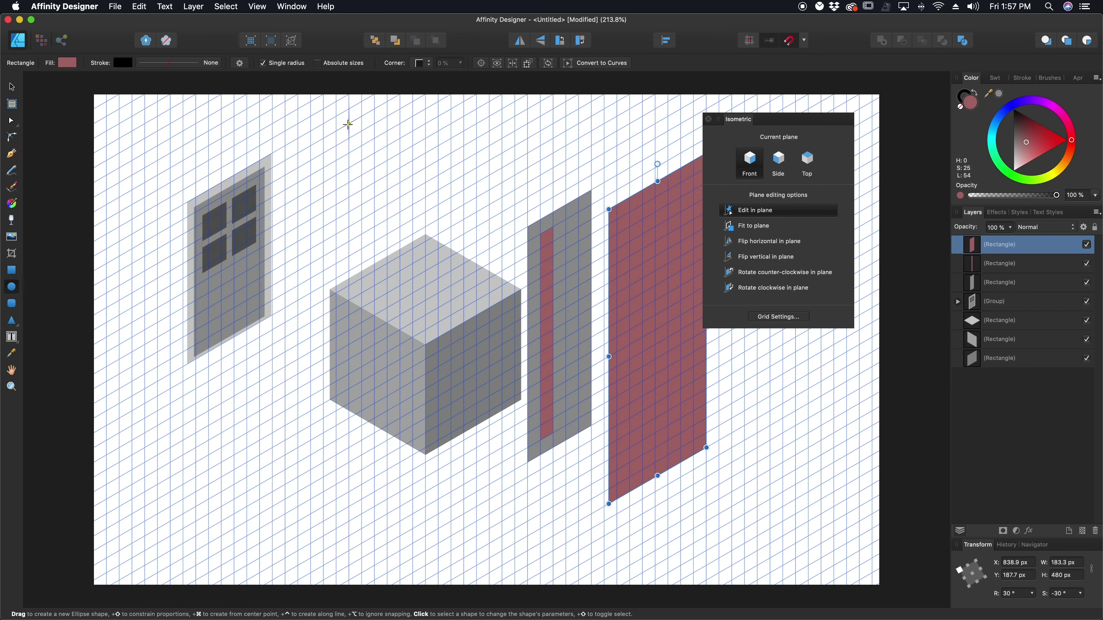
pyautogui.moveTo(347, 121); pyautogui.dragTo(374, 212)
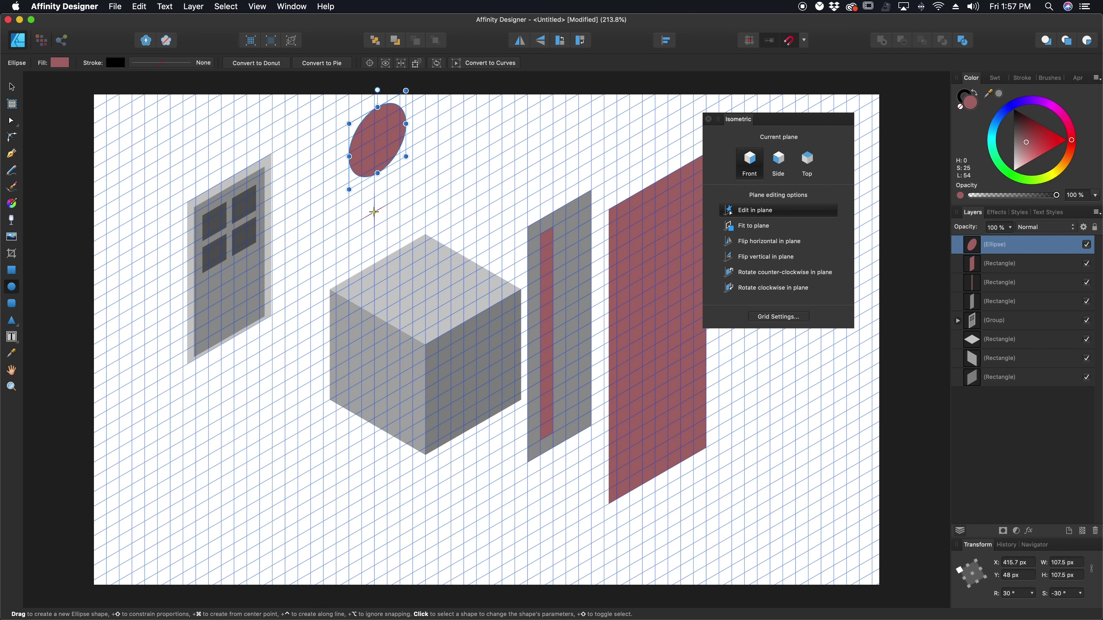
pyautogui.press('v')
pyautogui.click(823, 548)
pyautogui.scroll(1, 823, 549)
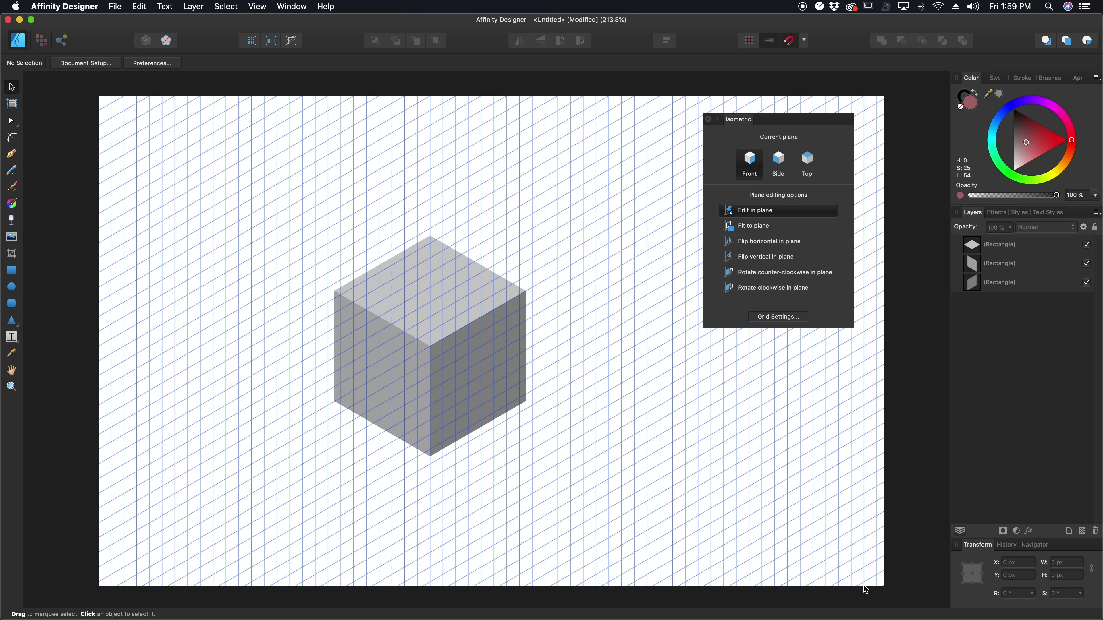
# Draw an orange front-plane ellipse above-left of the cube and zoom in close.
pyautogui.click(12, 287)
pyautogui.moveTo(175, 129); pyautogui.dragTo(252, 184)
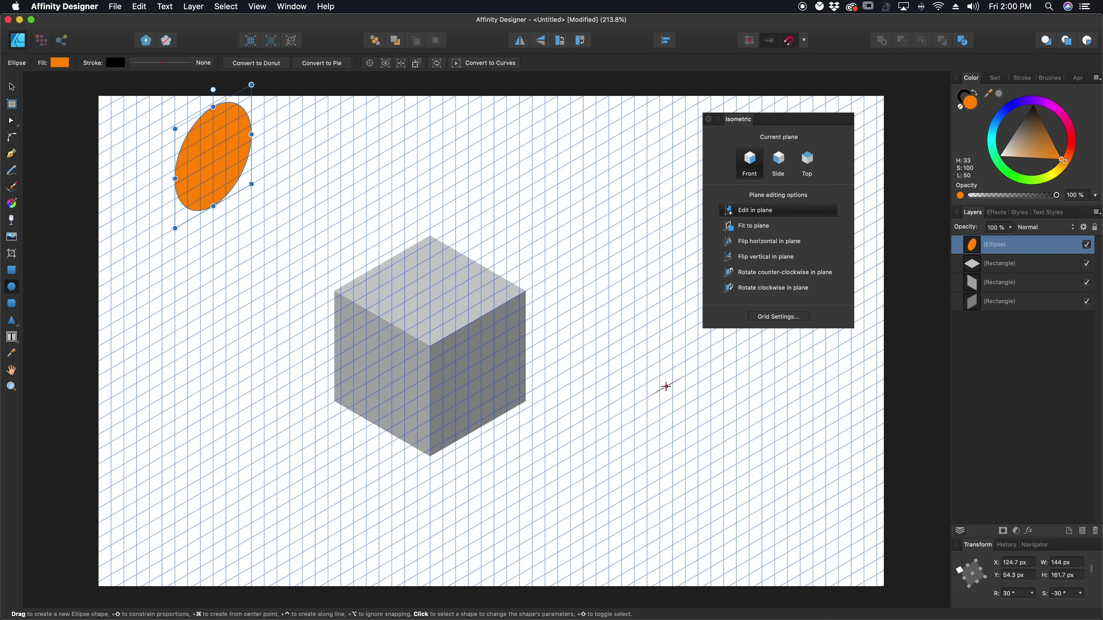
pyautogui.press('v')
pyautogui.click(583, 226)
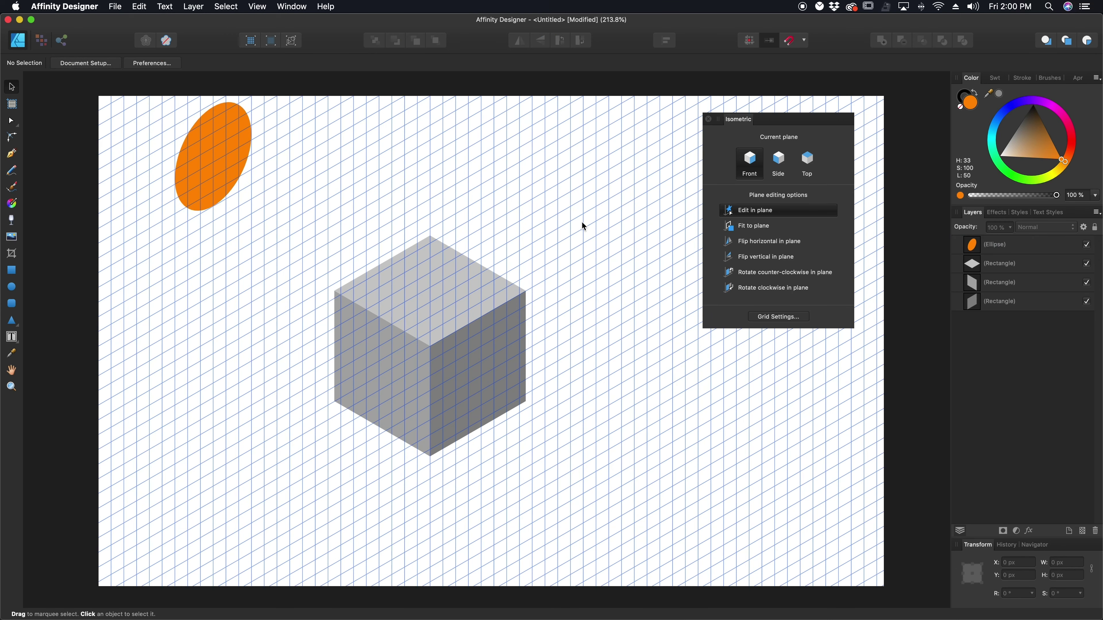
pyautogui.press('super+equal')
pyautogui.press('super+equal')
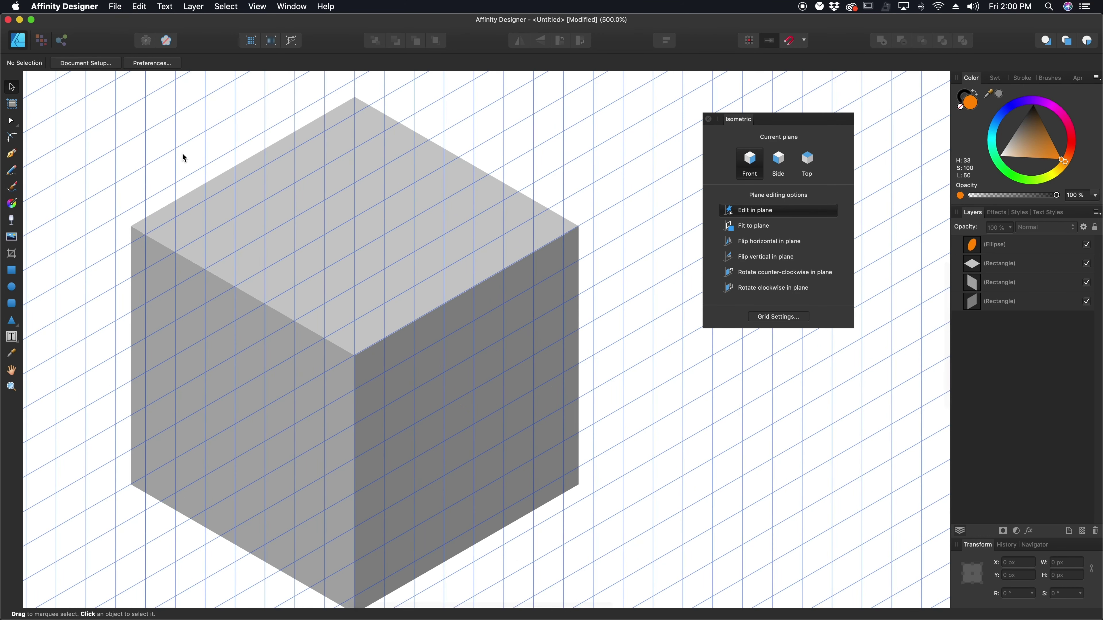
# Draw a 143.3 × 36.1 px strip on the cube's top-left edge, recoloured to the right face's grey.
pyautogui.click(19, 275)
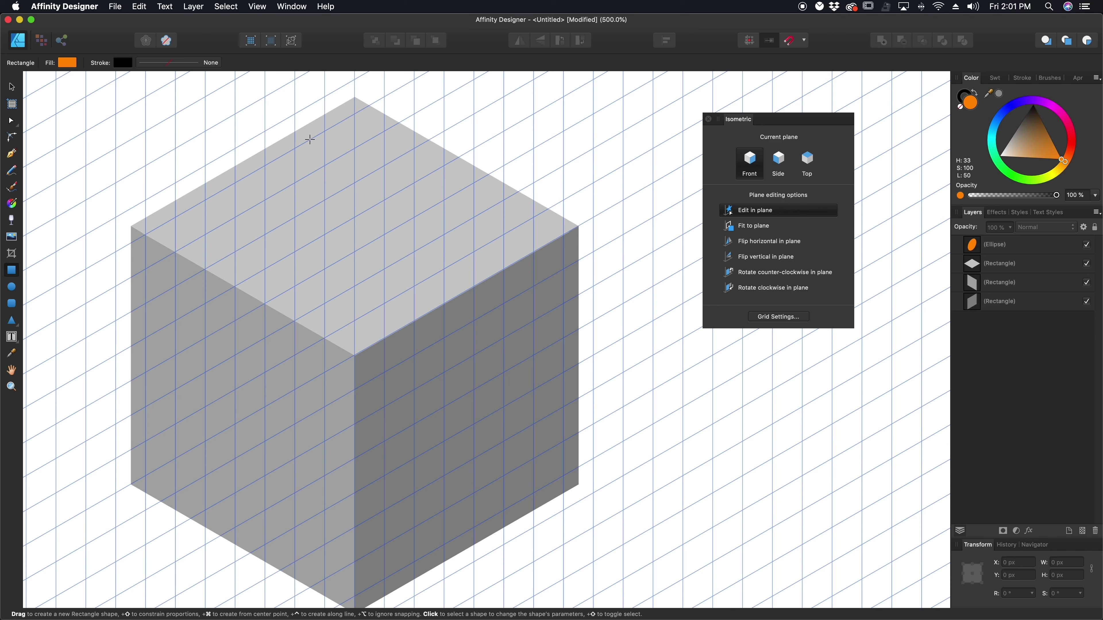
pyautogui.moveTo(354, 117); pyautogui.dragTo(175, 270)
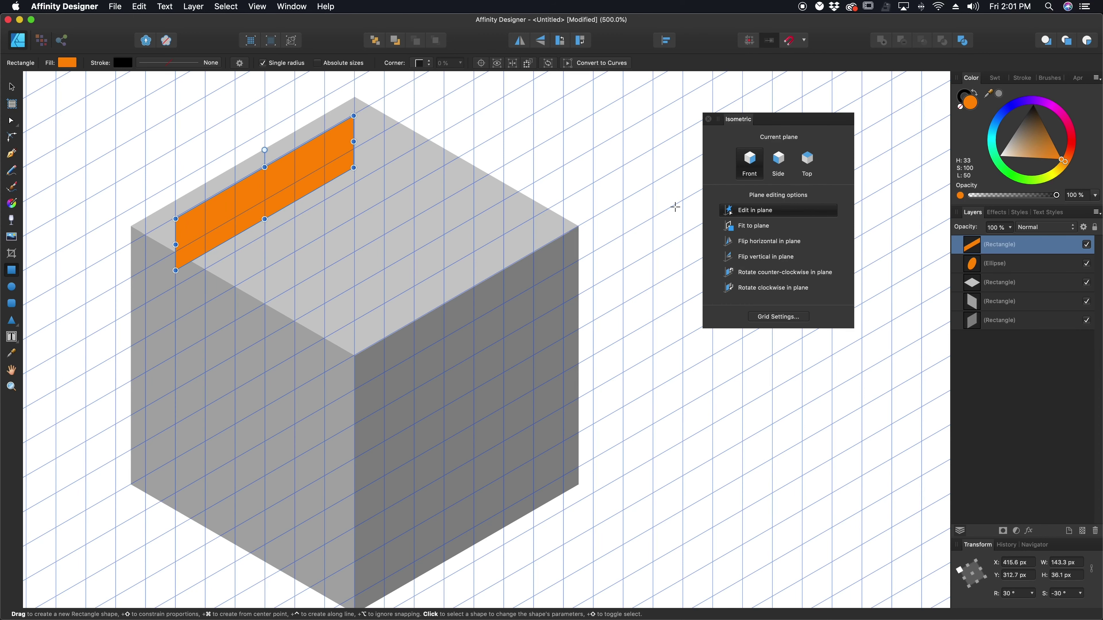
pyautogui.press('i')
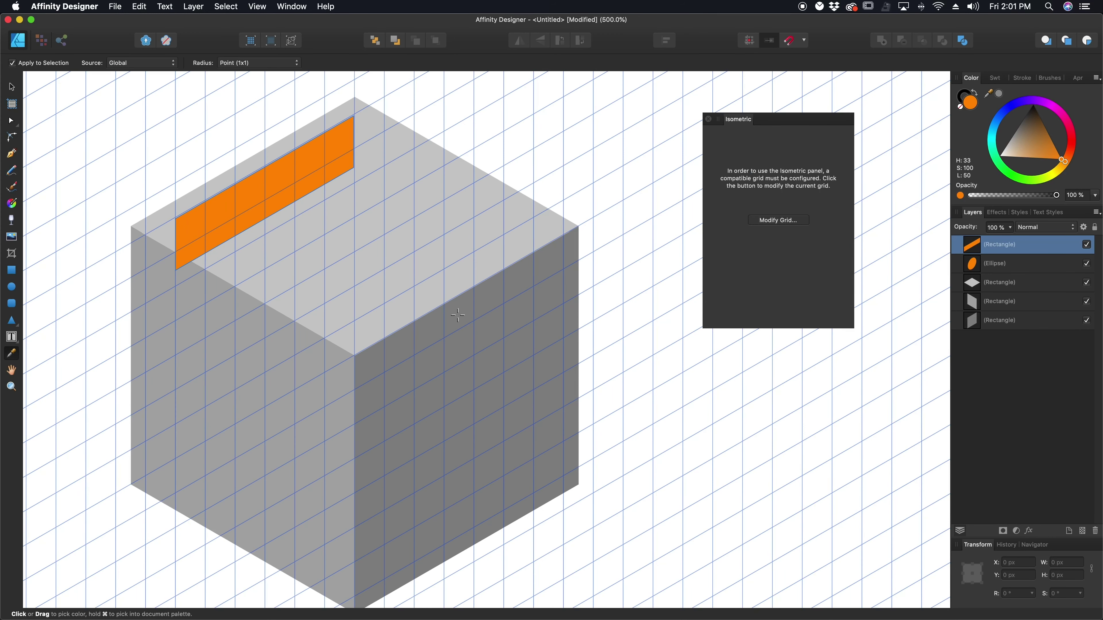
pyautogui.click(458, 315)
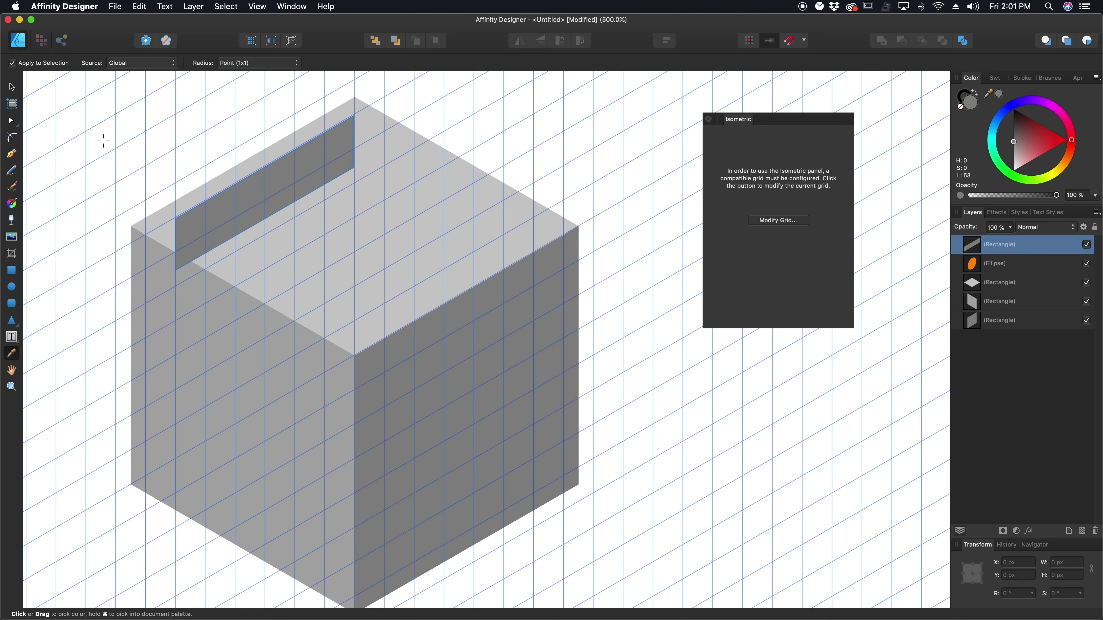
pyautogui.click(12, 87)
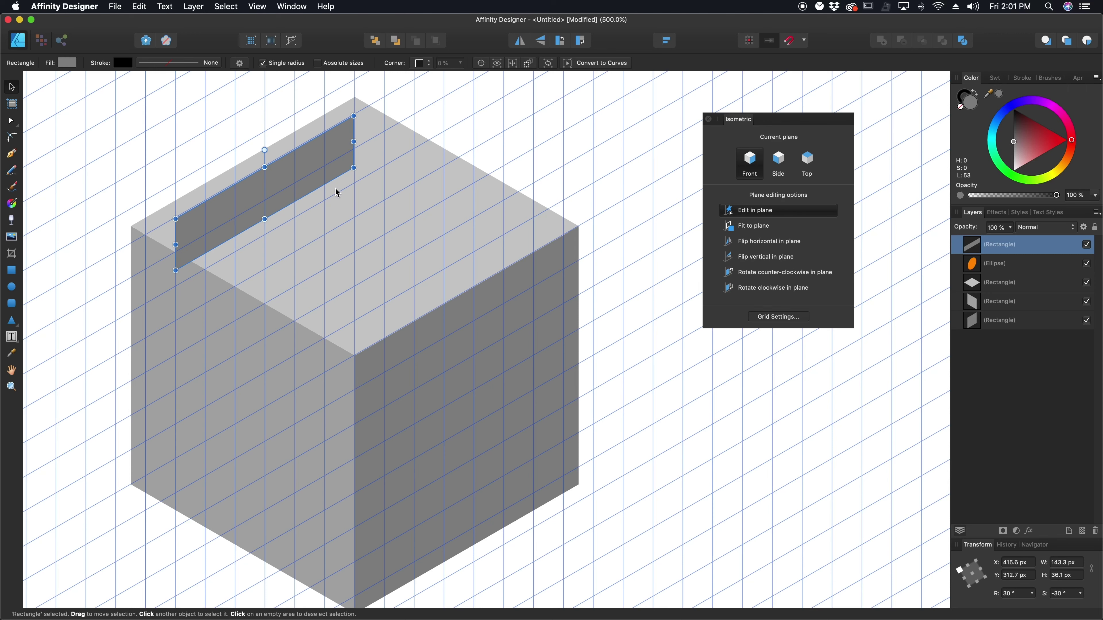
# Duplicate the wall strip, flip it, fit it to the side plane and move it to the back edge.
pyautogui.moveTo(302, 177); pyautogui.dragTo(427, 249)
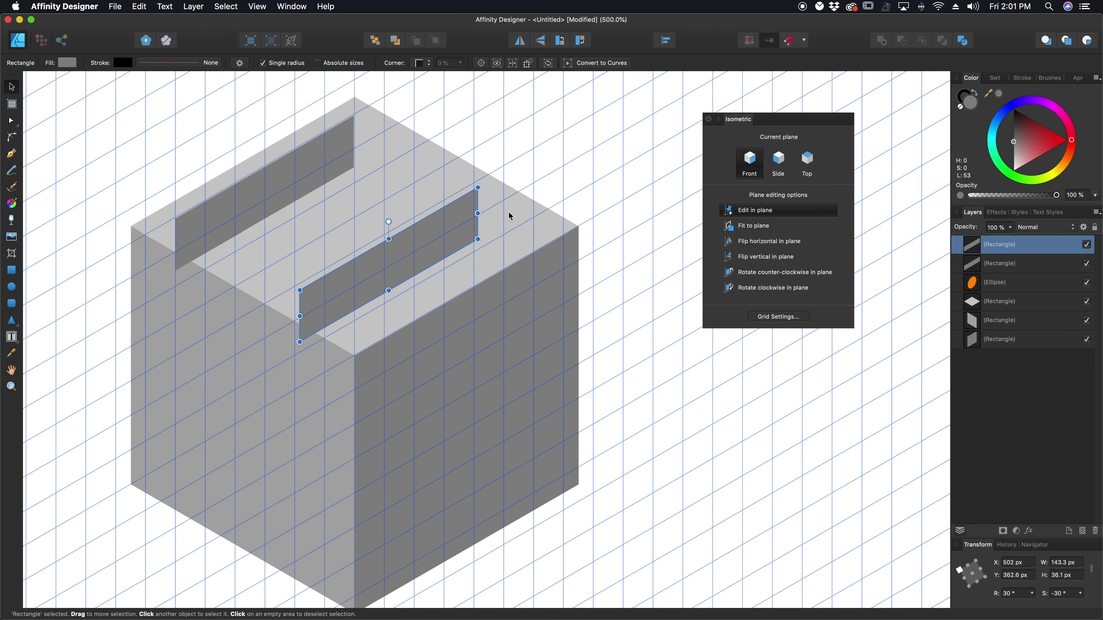
pyautogui.click(781, 263)
pyautogui.click(779, 164)
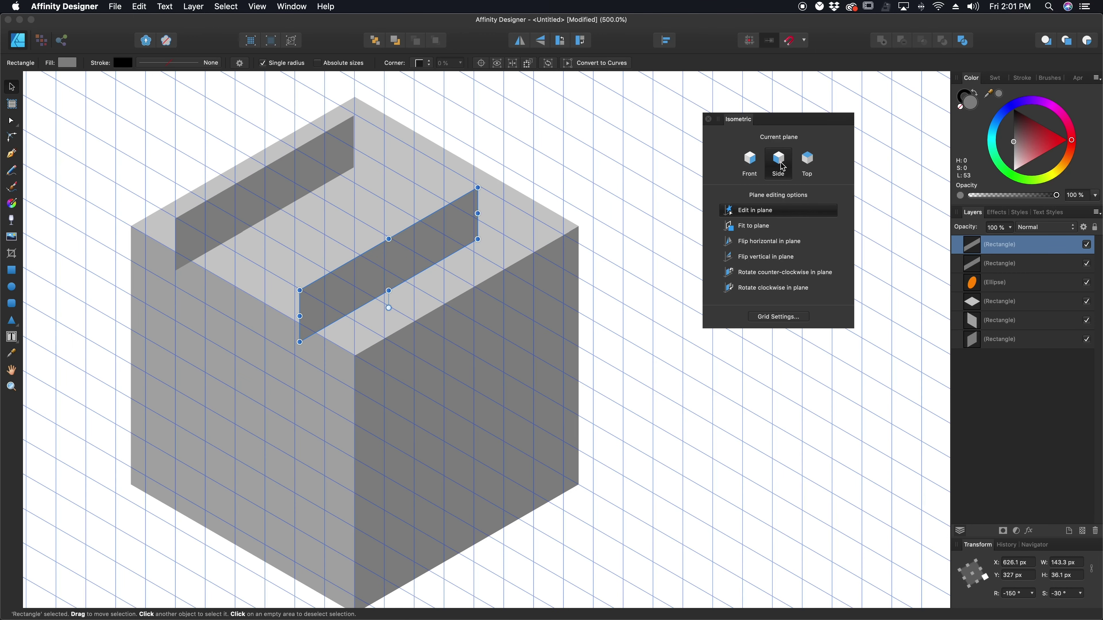
pyautogui.click(758, 227)
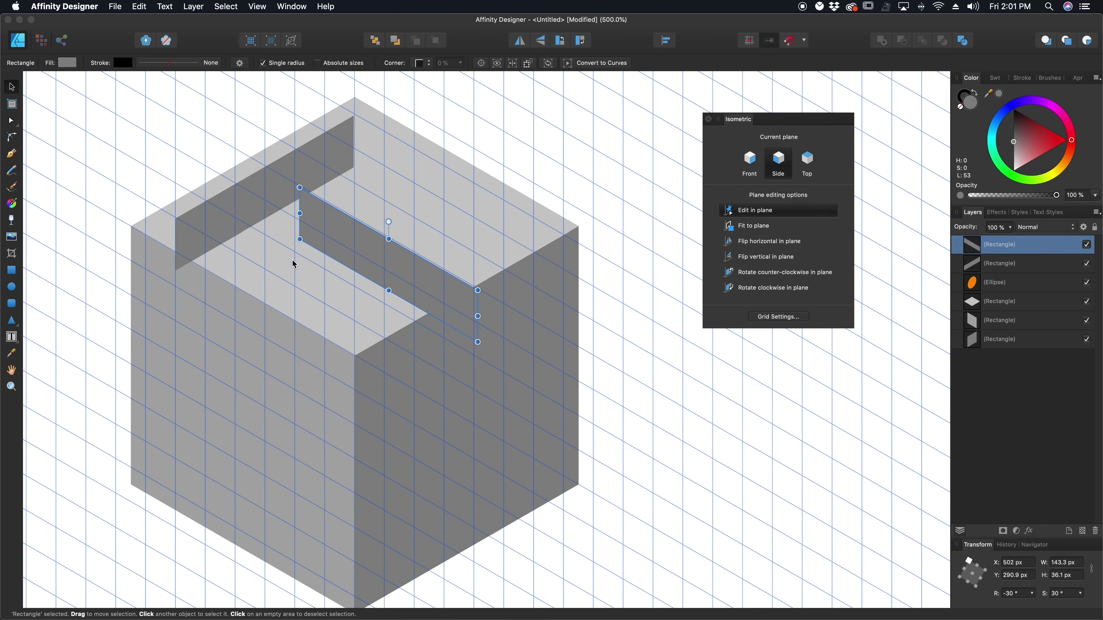
pyautogui.moveTo(366, 263); pyautogui.dragTo(423, 194)
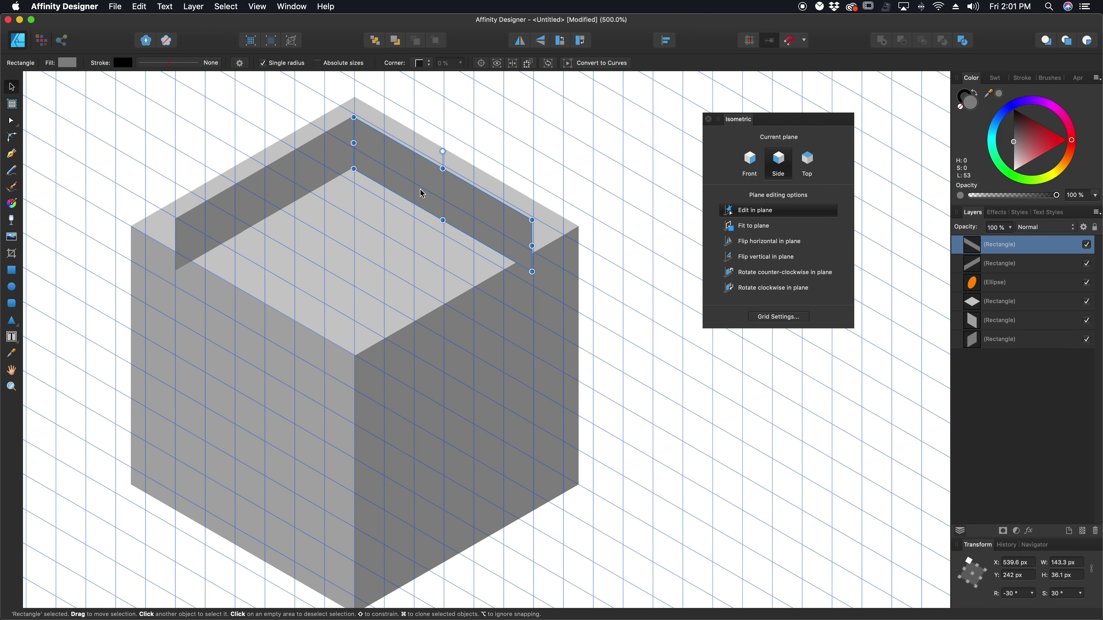
# Fill the copied strip with the sampled light grey, nudge it into place, then hide the grid.
pyautogui.click(232, 423)
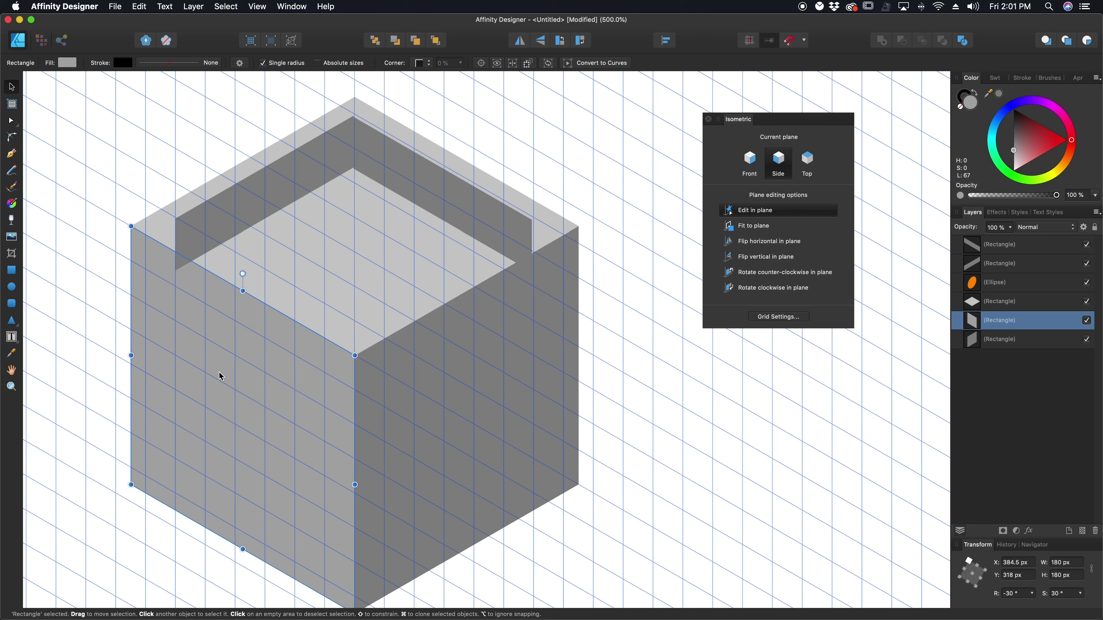
pyautogui.click(450, 193)
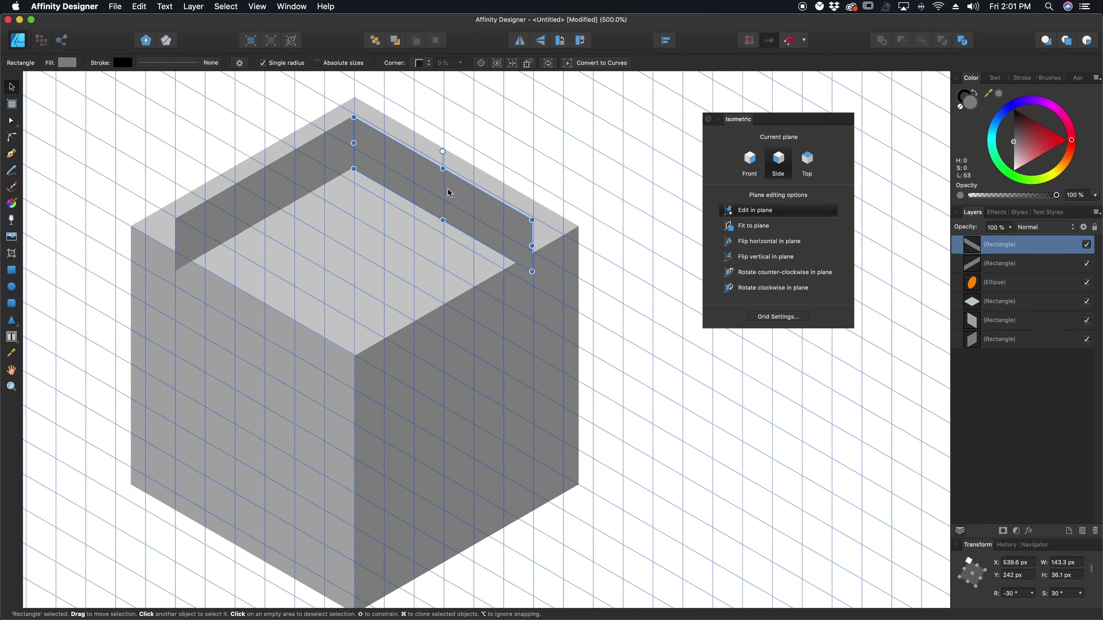
pyautogui.press('i')
pyautogui.click(242, 416)
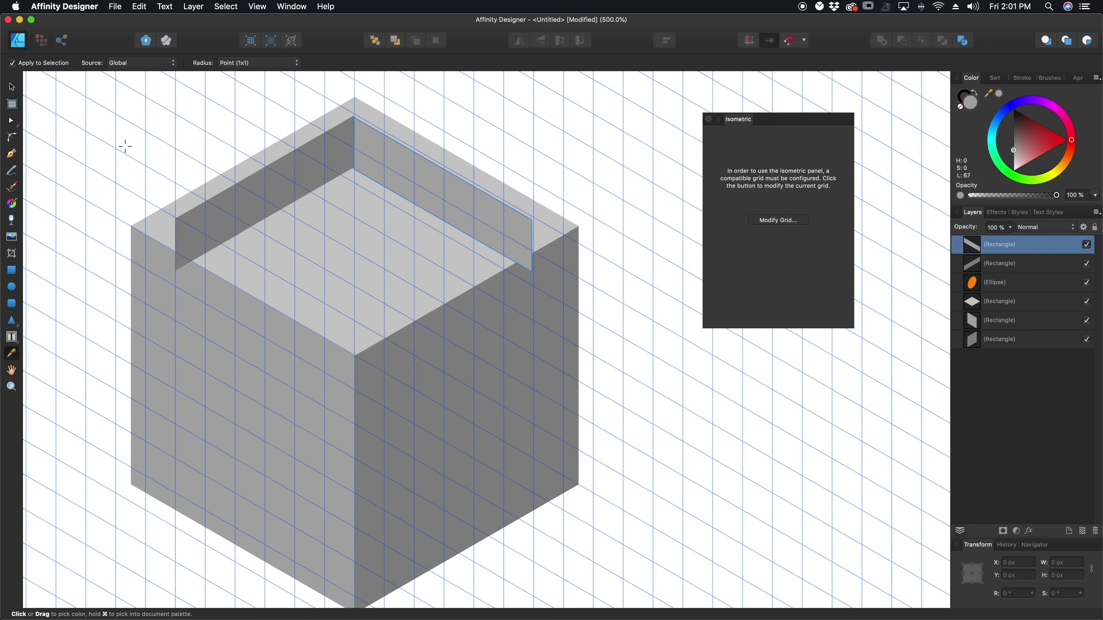
pyautogui.press('v')
pyautogui.click(427, 185)
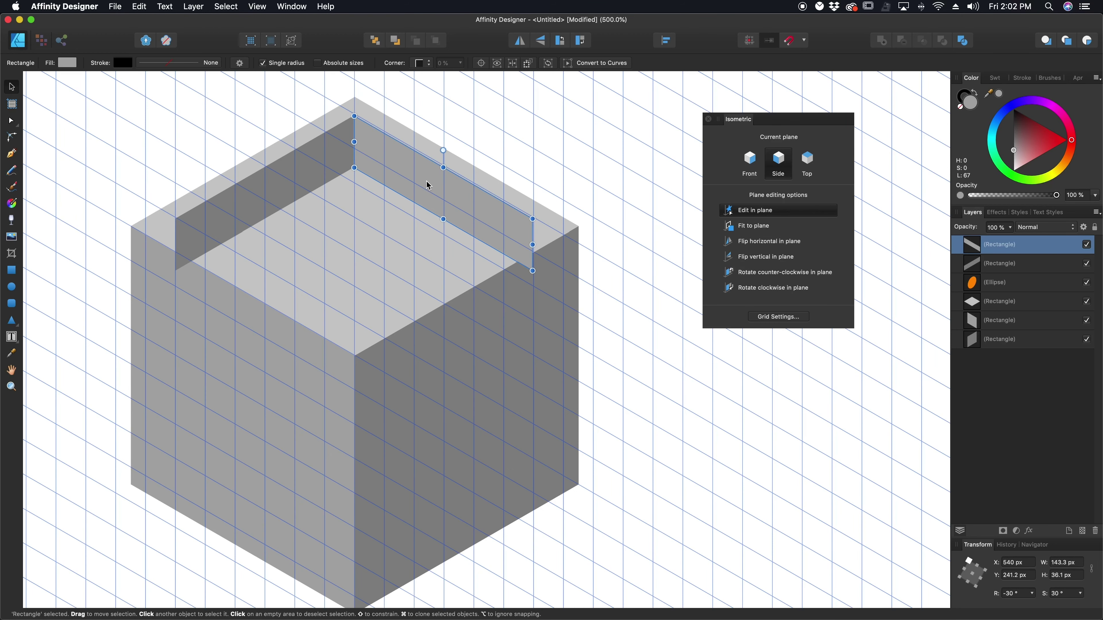
pyautogui.moveTo(426, 181); pyautogui.dragTo(426, 181)
pyautogui.press('super+apostrophe')
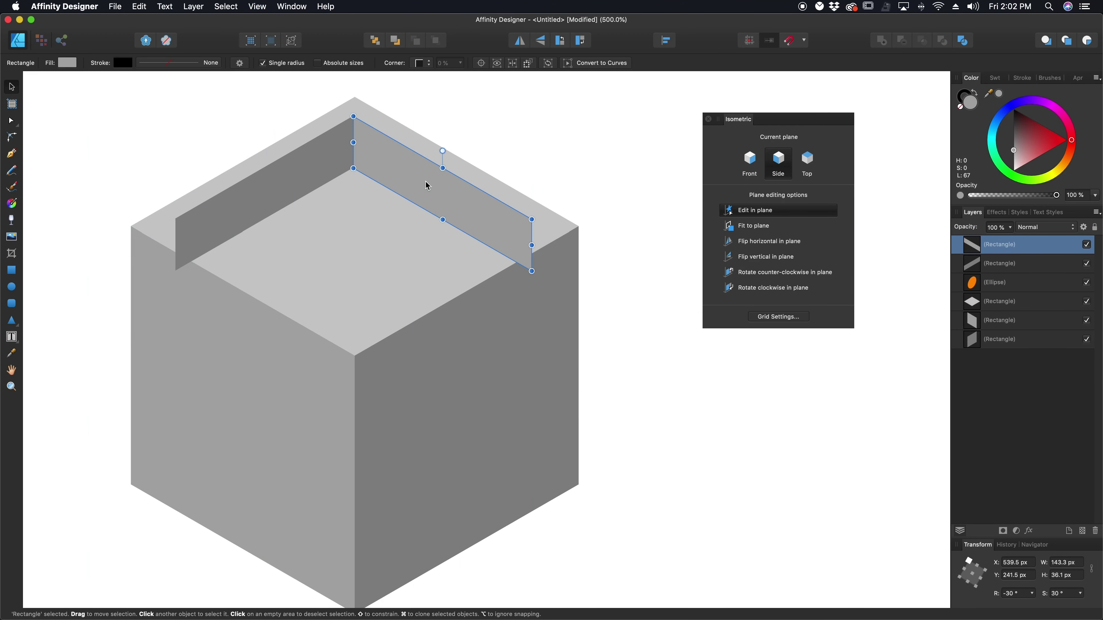
# Convert the right wall strip to curves and drag its lower-right node onto the top face.
pyautogui.rightClick(484, 215)
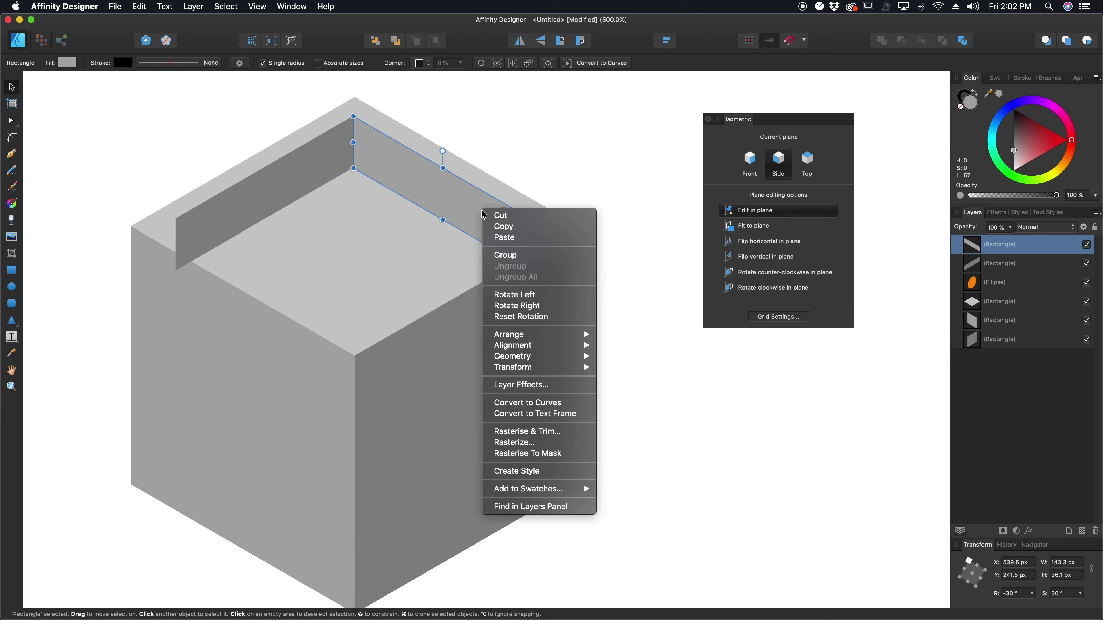
pyautogui.click(547, 403)
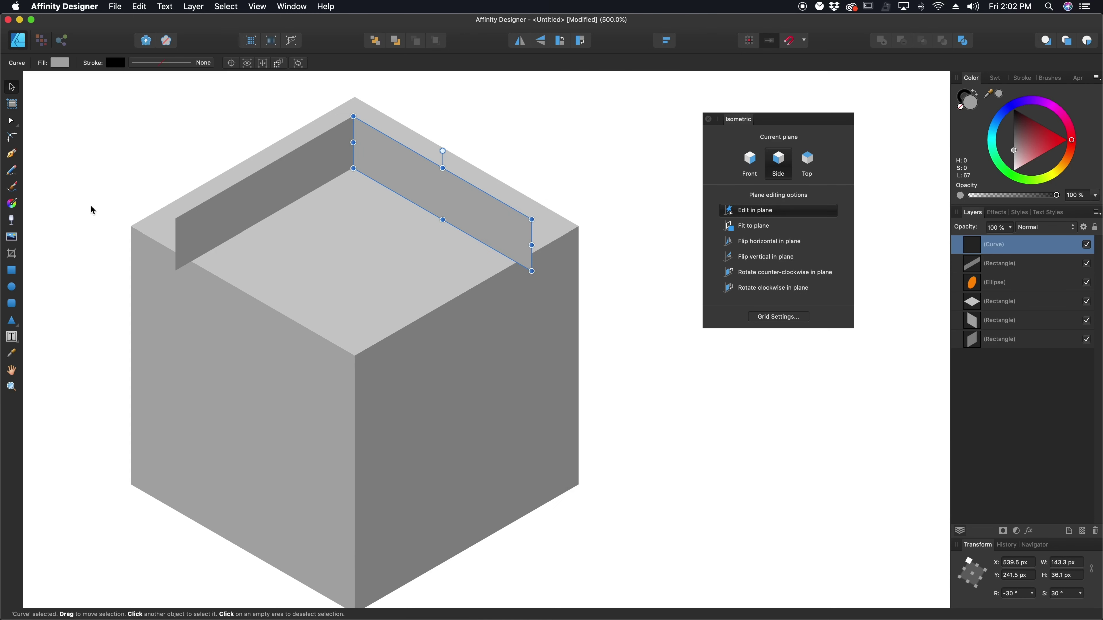
pyautogui.click(12, 123)
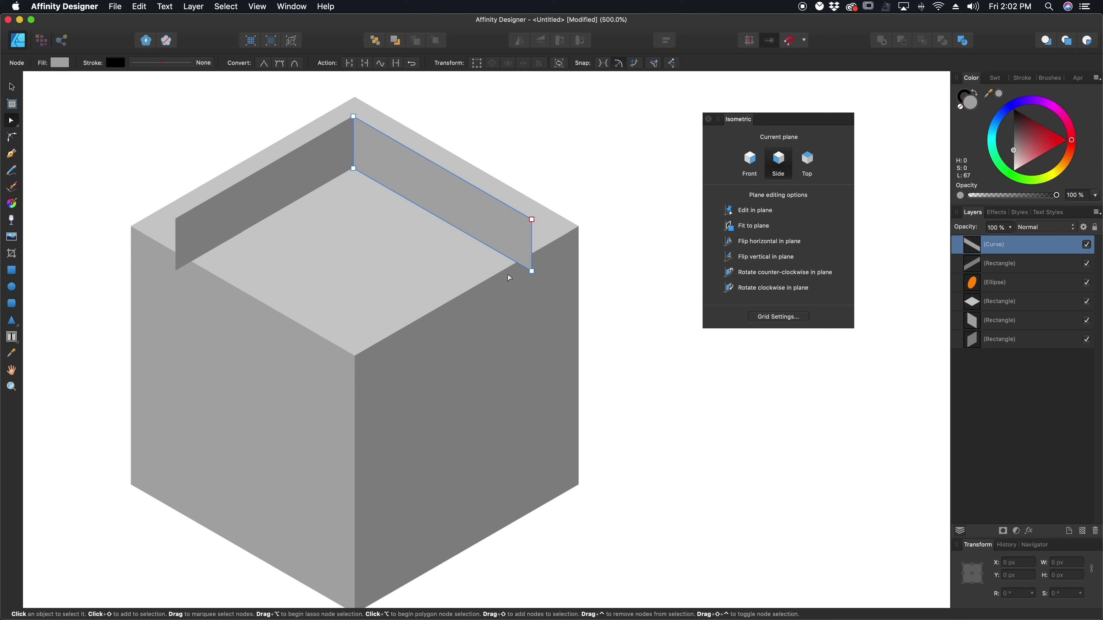
pyautogui.moveTo(533, 270); pyautogui.dragTo(488, 248)
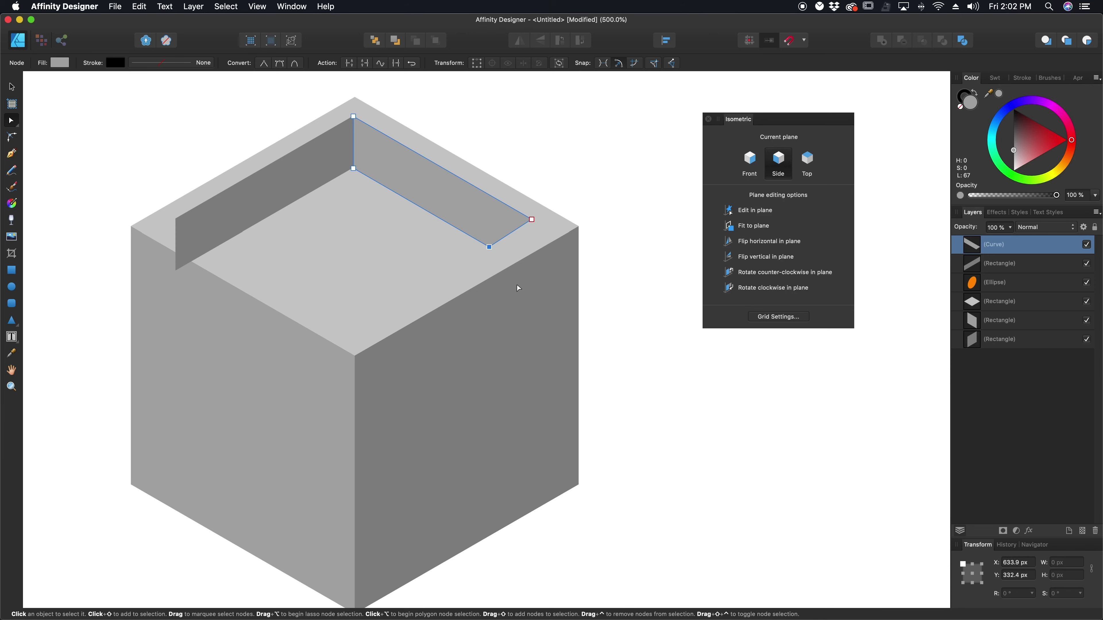
# Convert the left wall strip to curves and drag its lower-left node onto the top face.
pyautogui.click(174, 270)
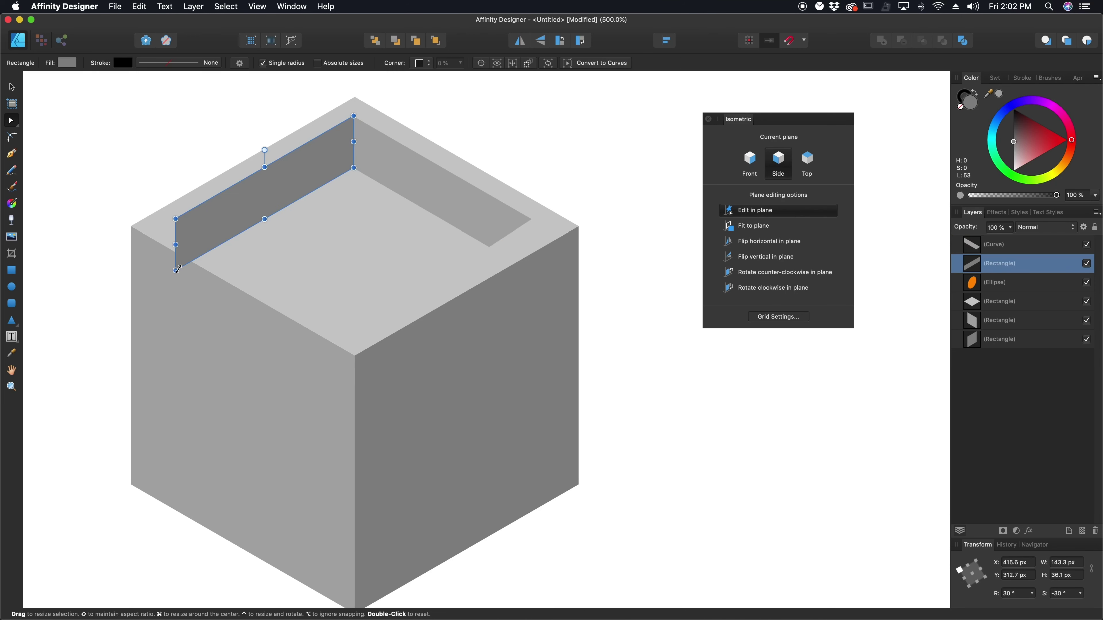
pyautogui.rightClick(198, 222)
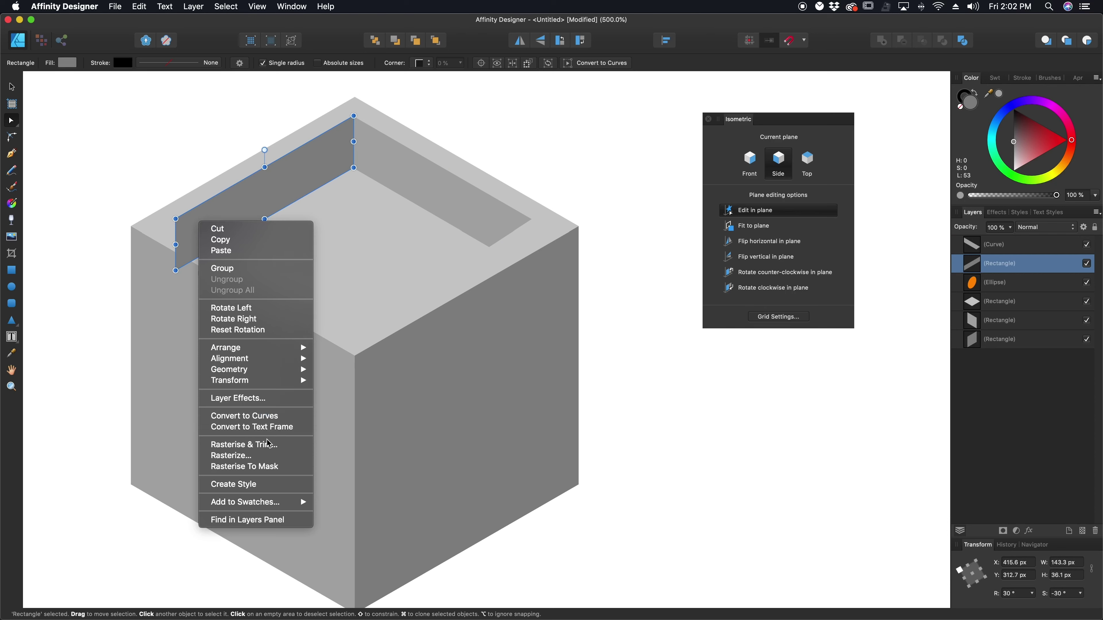
pyautogui.click(270, 418)
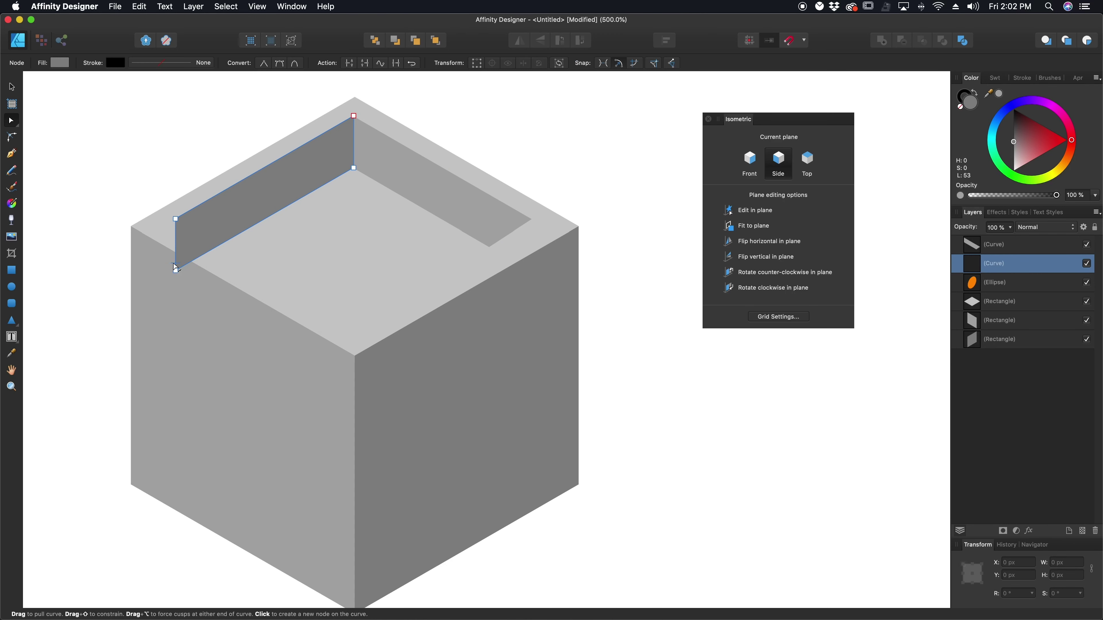
pyautogui.moveTo(174, 272); pyautogui.dragTo(219, 249)
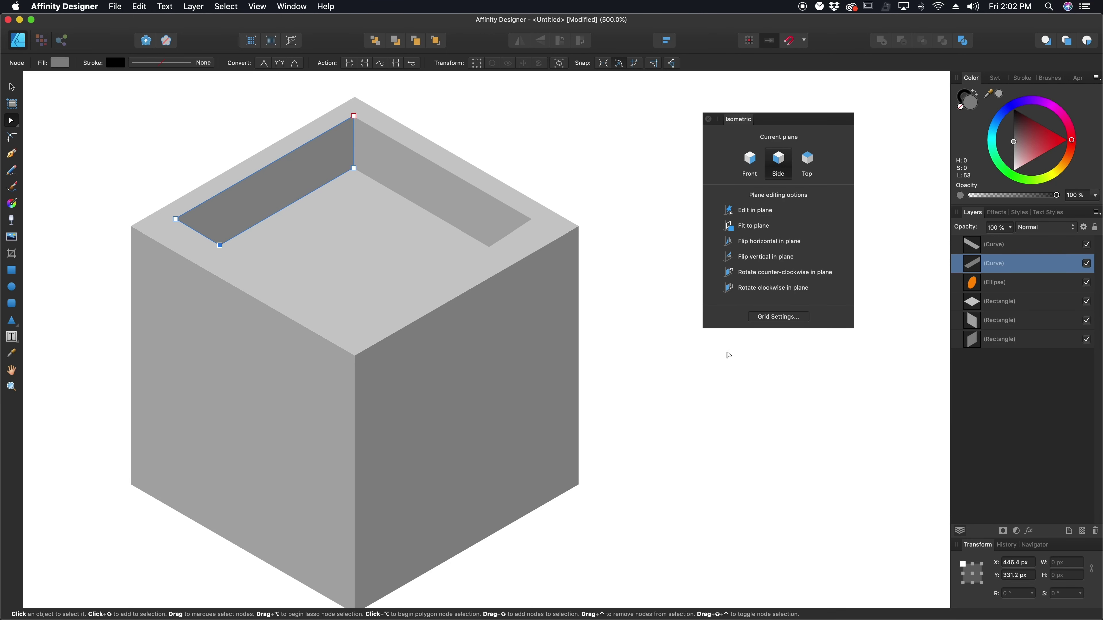
pyautogui.click(727, 355)
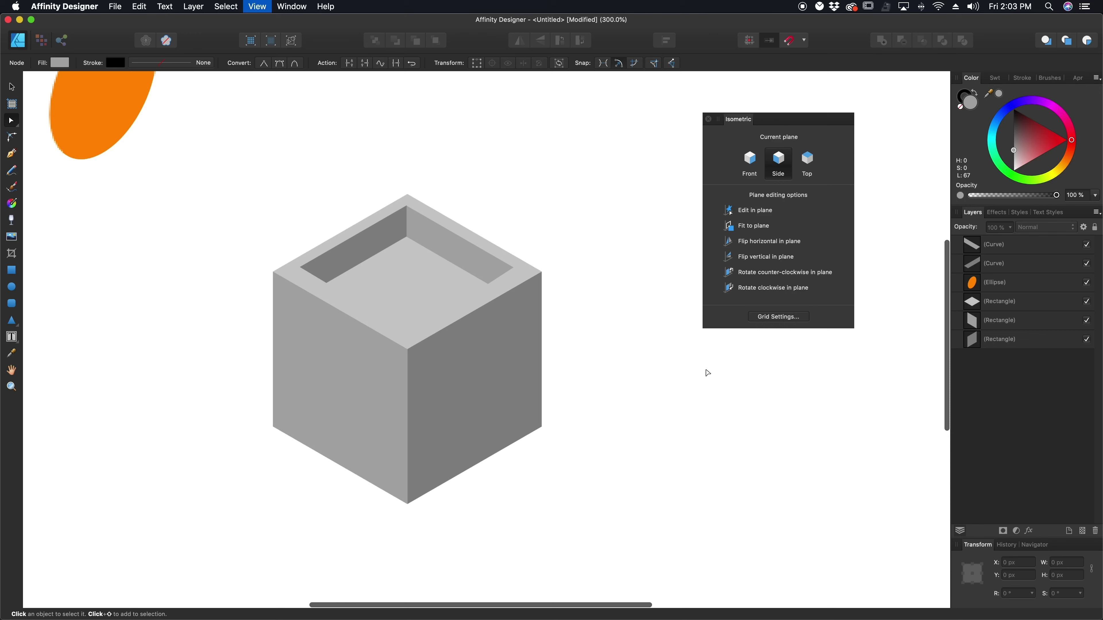
# Zoom out to view the whole page with the recessed cube and orange ellipse.
pyautogui.press('super+minus')
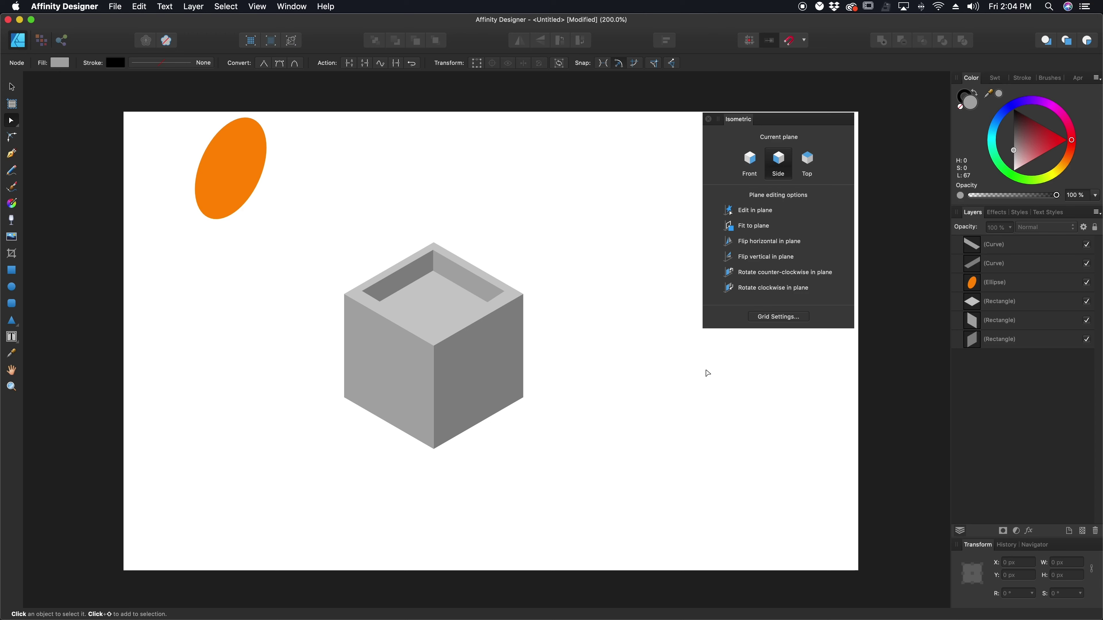
# Select every object on the page and delete it.
pyautogui.click(11, 88)
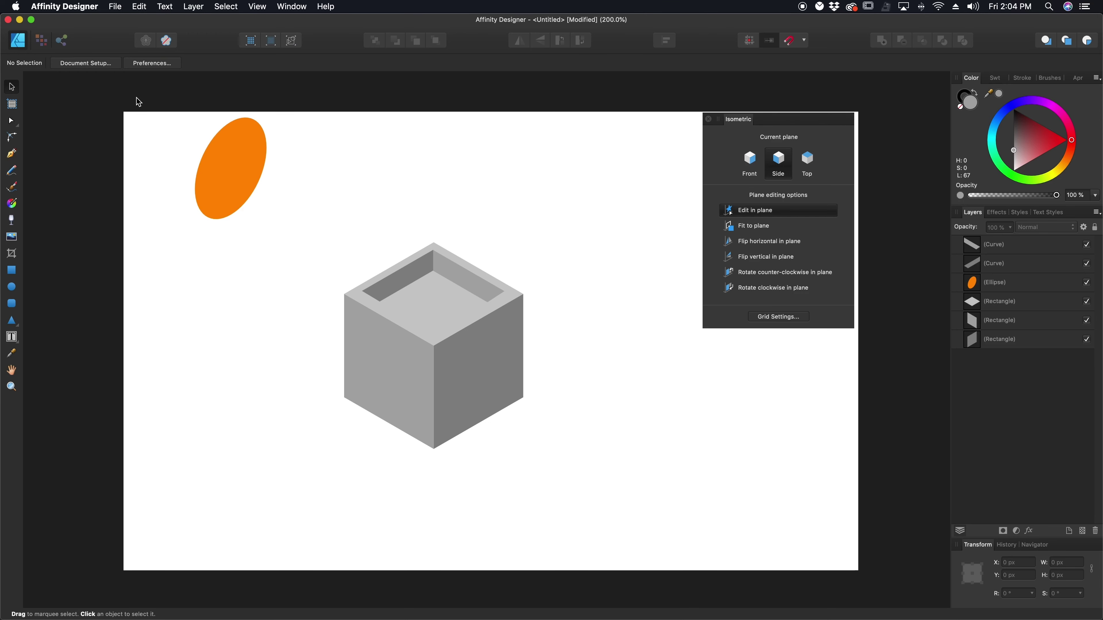
pyautogui.moveTo(138, 96); pyautogui.dragTo(687, 530)
pyautogui.press('Delete')
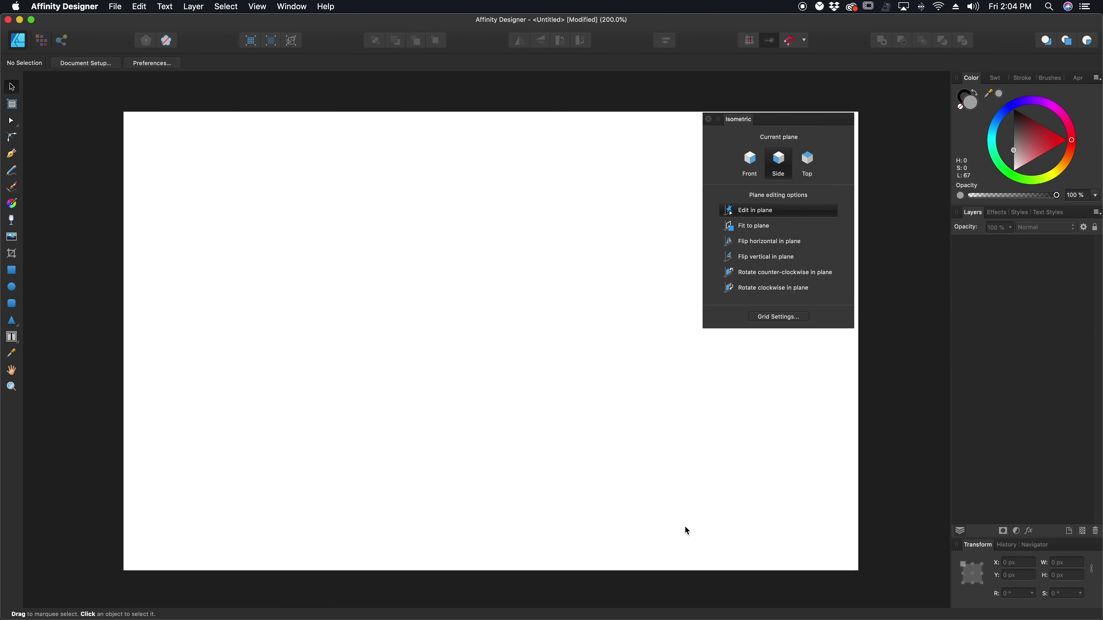
# Show the grid and set its mode to Standard in the Grid and Axis Manager.
pyautogui.press('super+apostrophe')
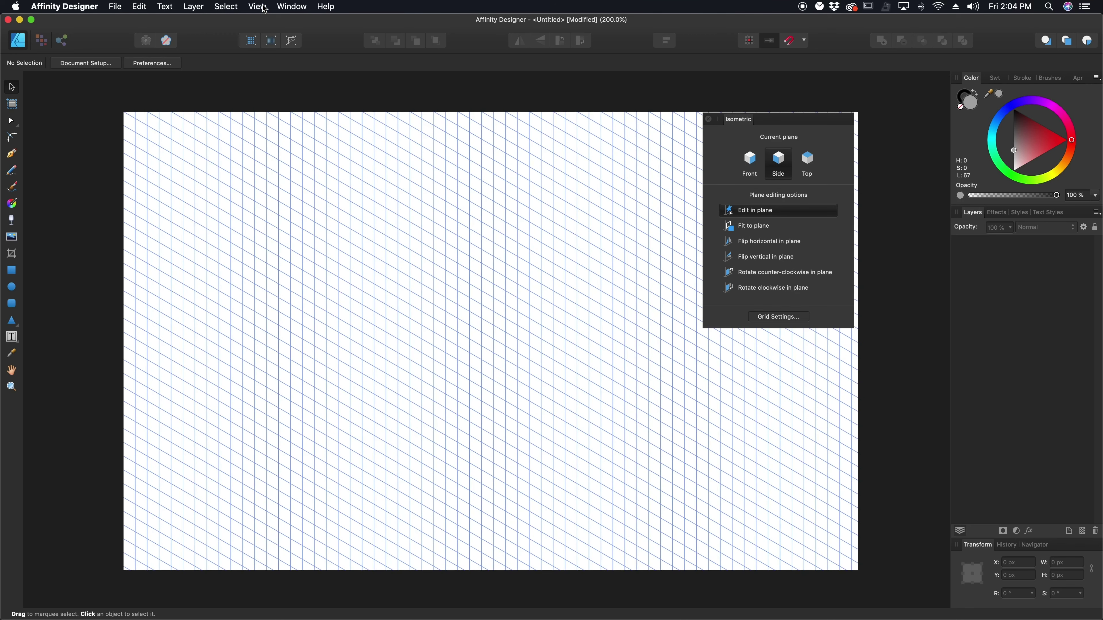
pyautogui.click(265, 7)
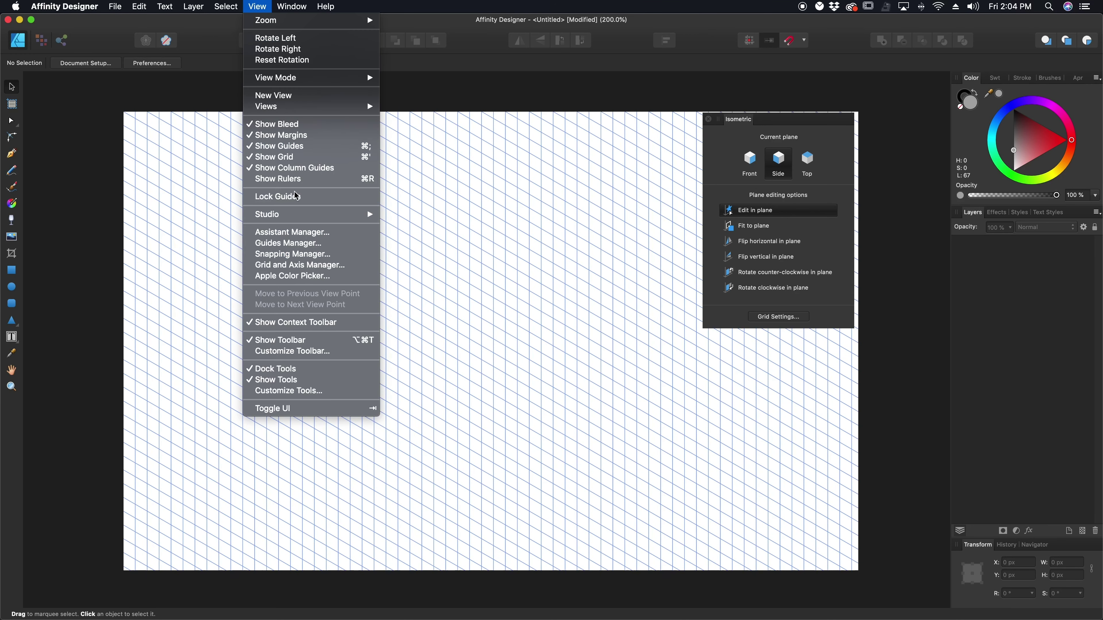
pyautogui.click(314, 266)
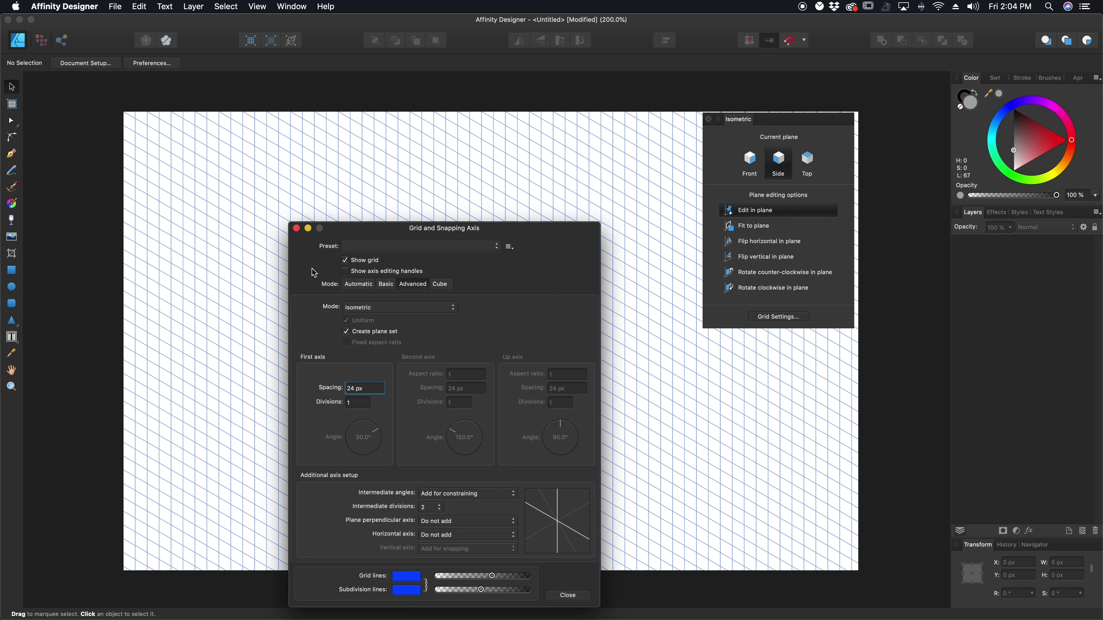
pyautogui.click(386, 308)
pyautogui.click(388, 293)
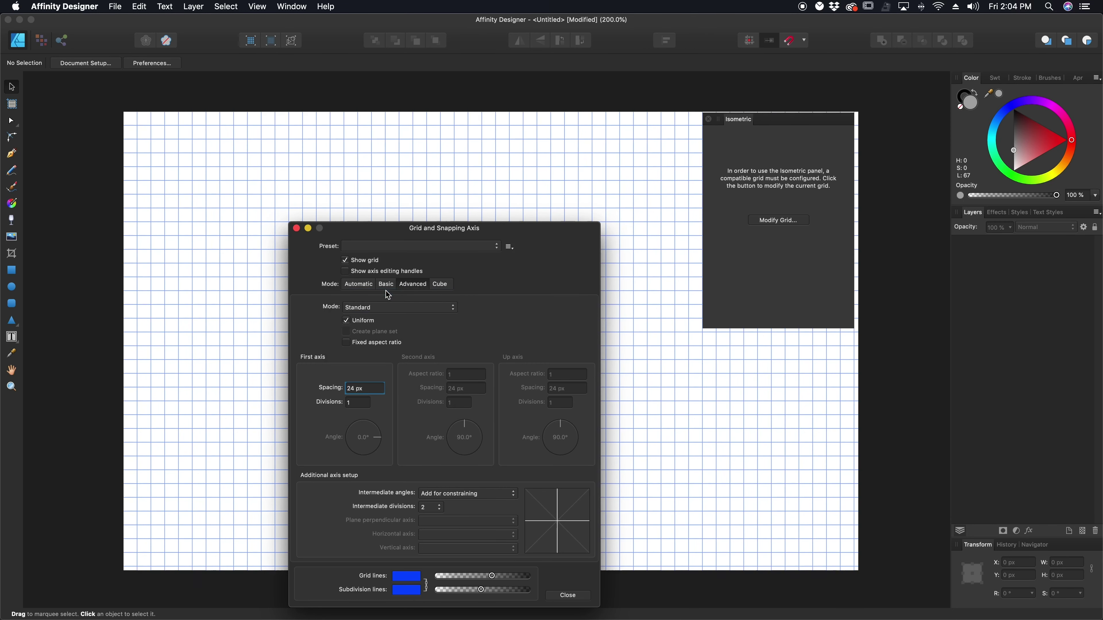
pyautogui.click(296, 229)
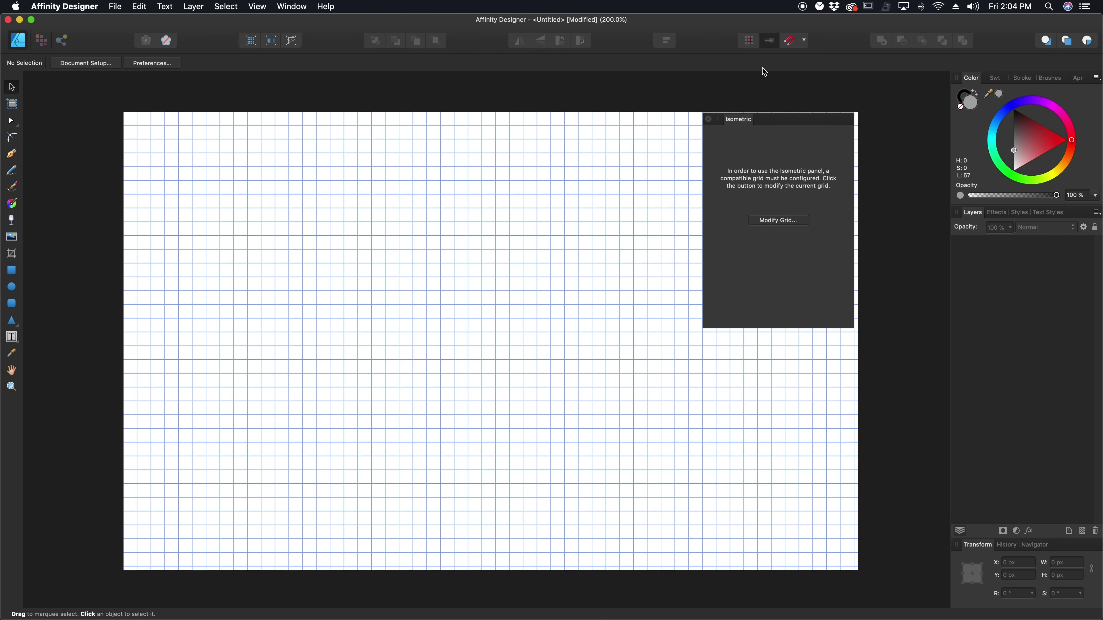
# Enable snapping with snap to spread, margins and object bounding boxes all turned off.
pyautogui.click(793, 42)
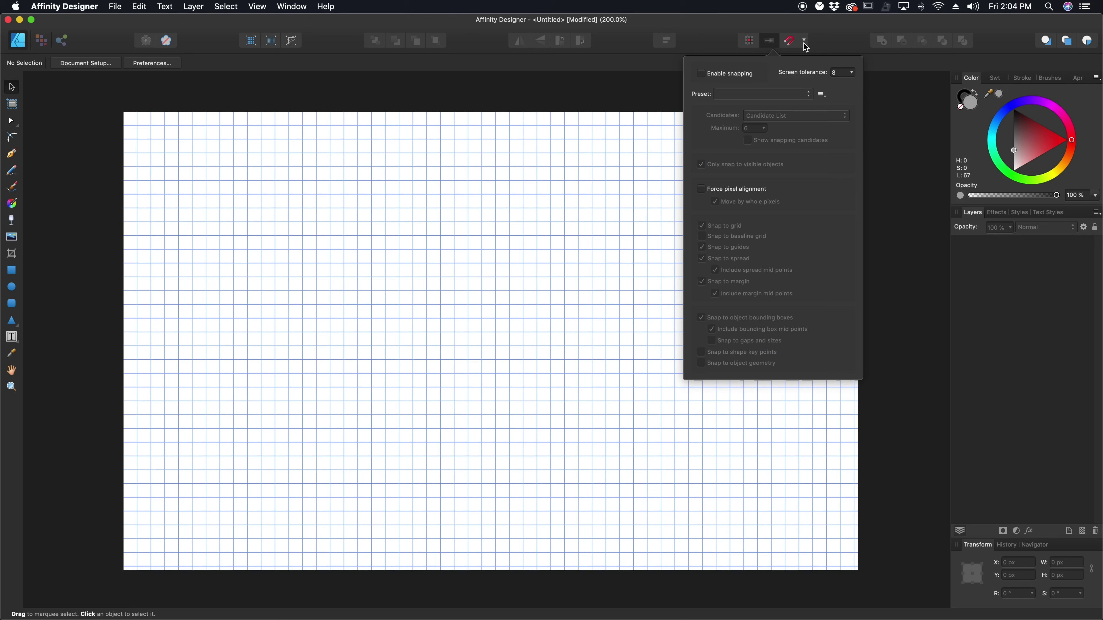
pyautogui.click(740, 77)
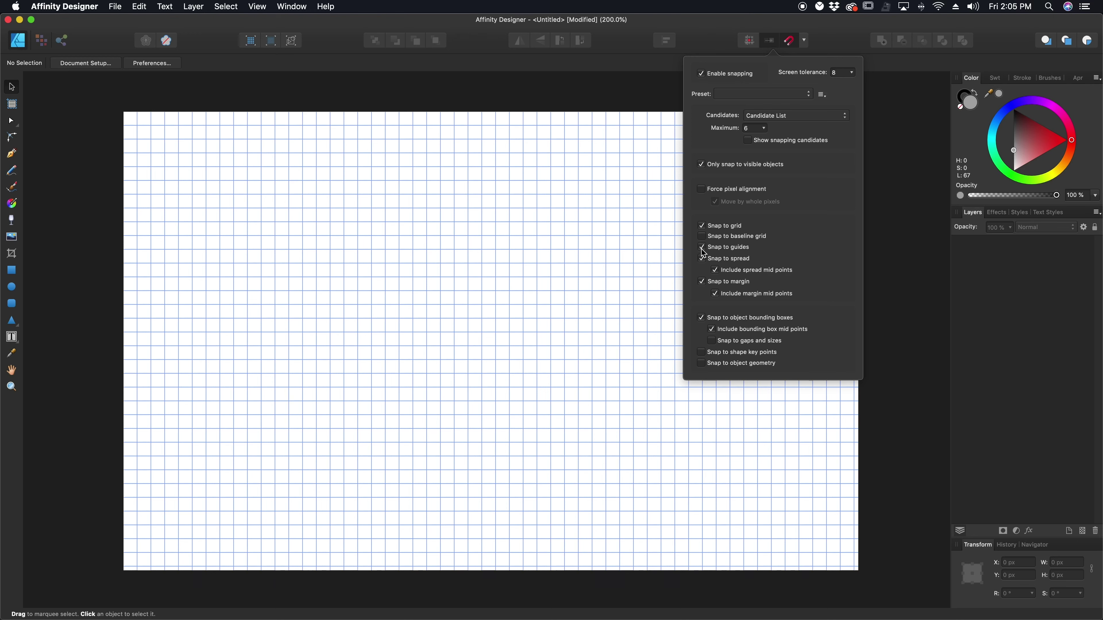
pyautogui.click(702, 259)
pyautogui.click(702, 282)
pyautogui.click(700, 319)
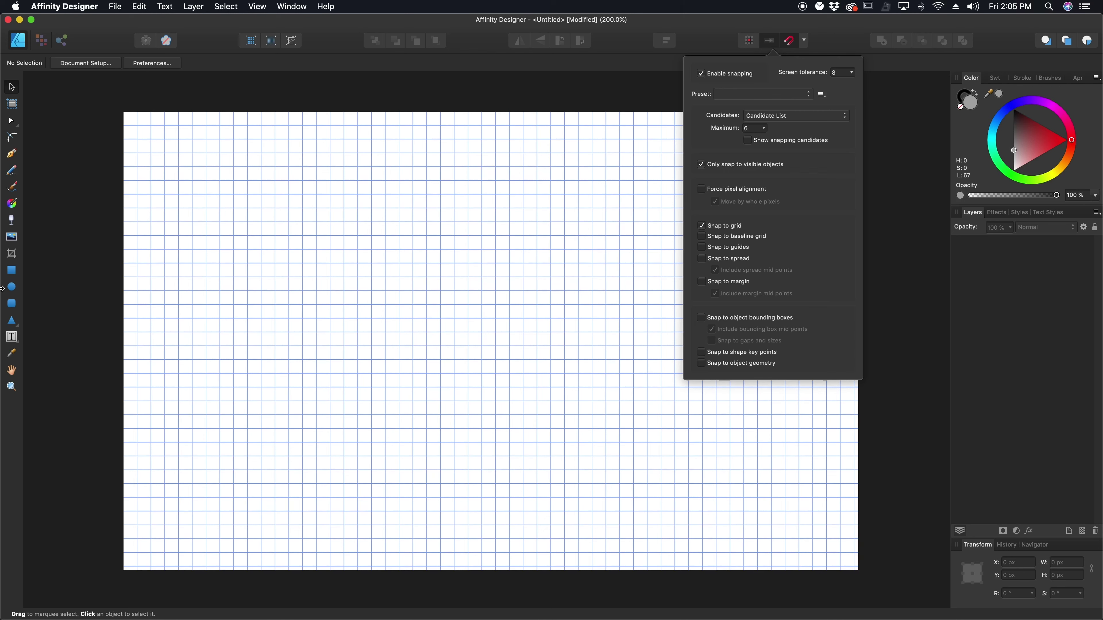
pyautogui.click(11, 273)
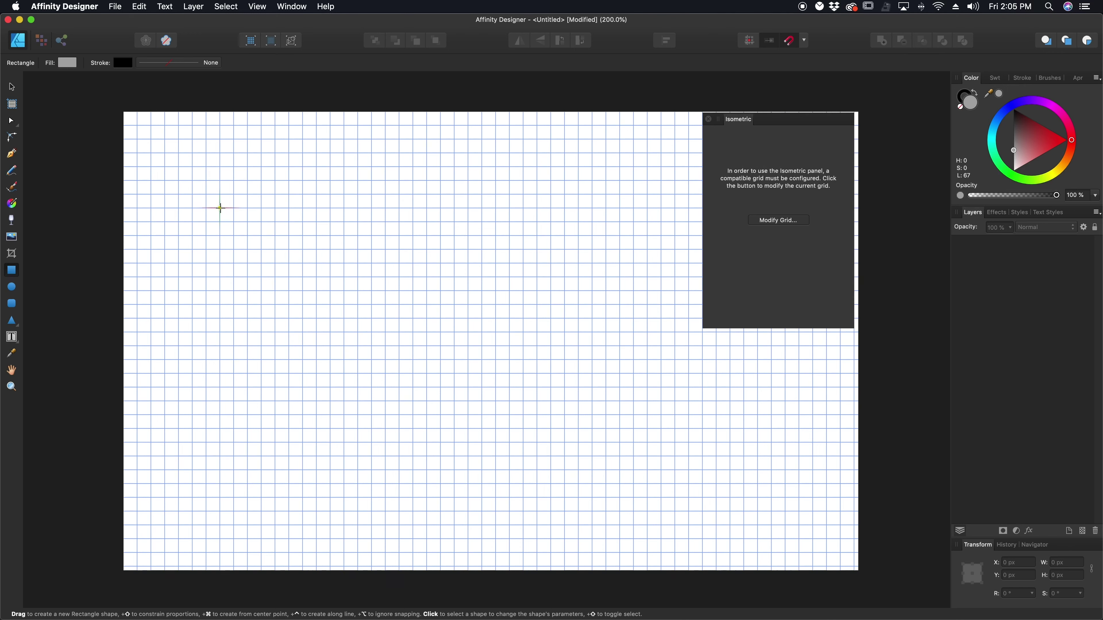
# Draw a 360×360 px square and fill it brown.
pyautogui.moveTo(220, 209); pyautogui.dragTo(427, 415)
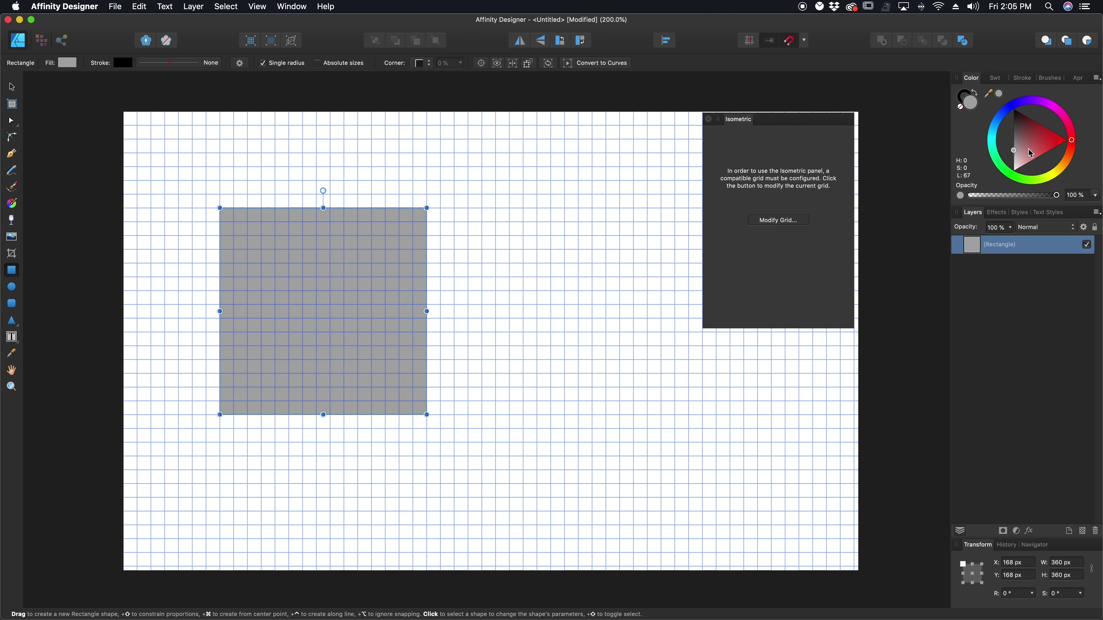
pyautogui.moveTo(1029, 149); pyautogui.dragTo(1025, 137)
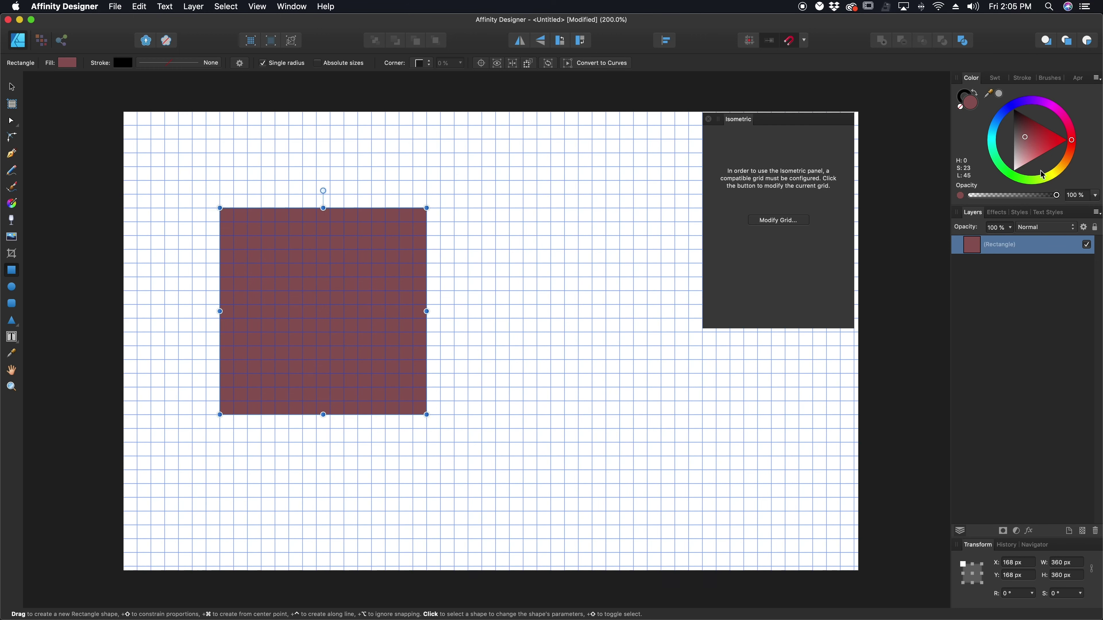
pyautogui.click(1068, 160)
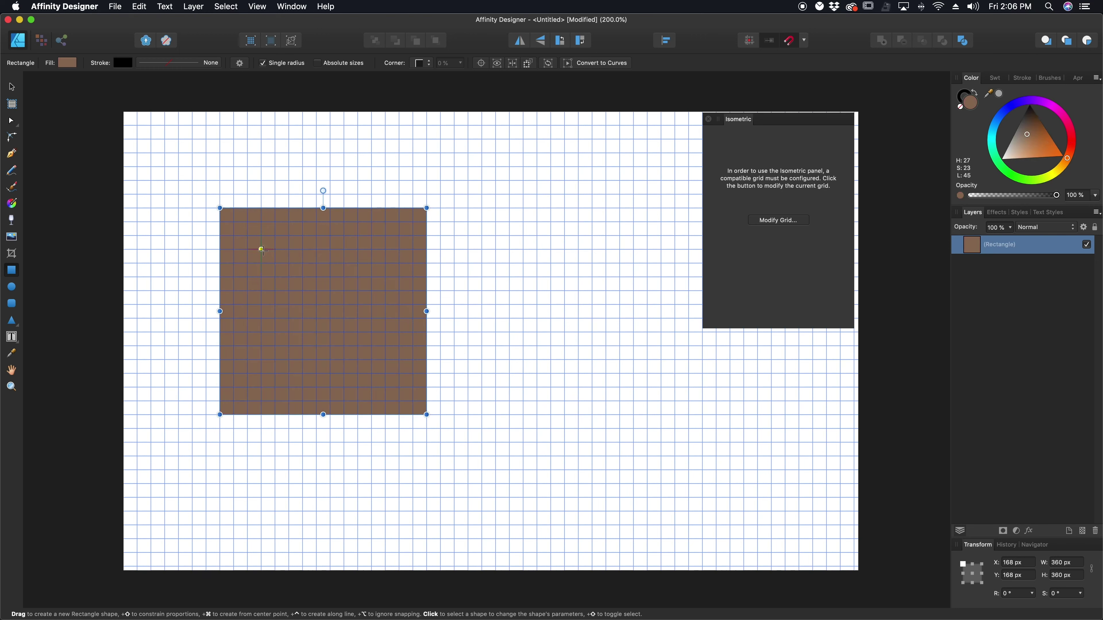
# Scatter darker-brown 24 px and 48 px rectangles across the brown square as dirt speckles.
pyautogui.moveTo(259, 247); pyautogui.dragTo(279, 266)
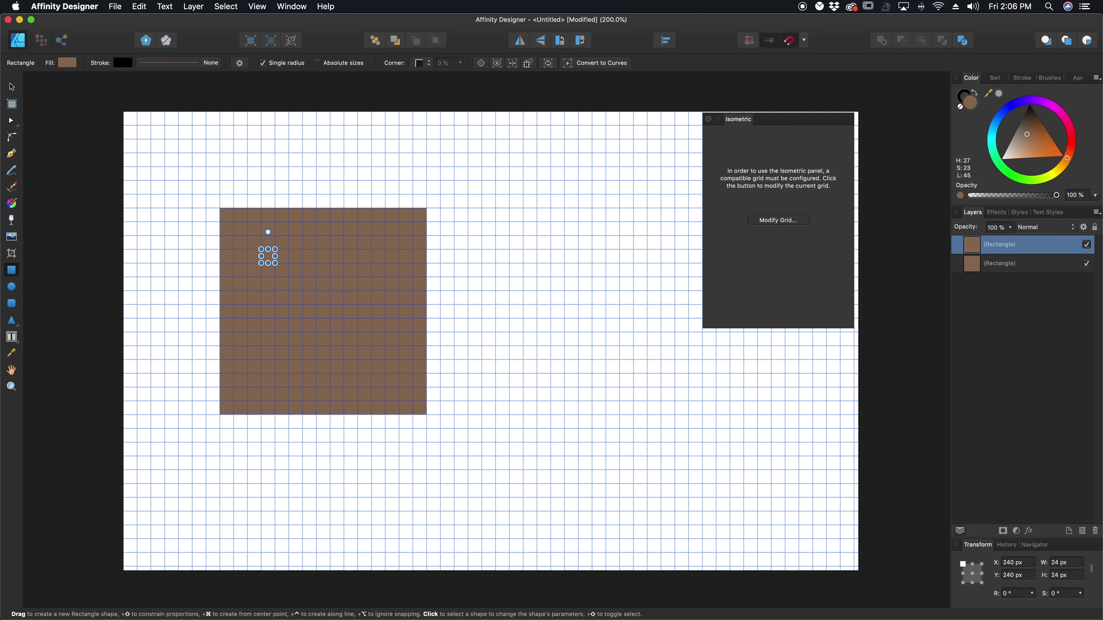
pyautogui.moveTo(1026, 136); pyautogui.dragTo(1029, 131)
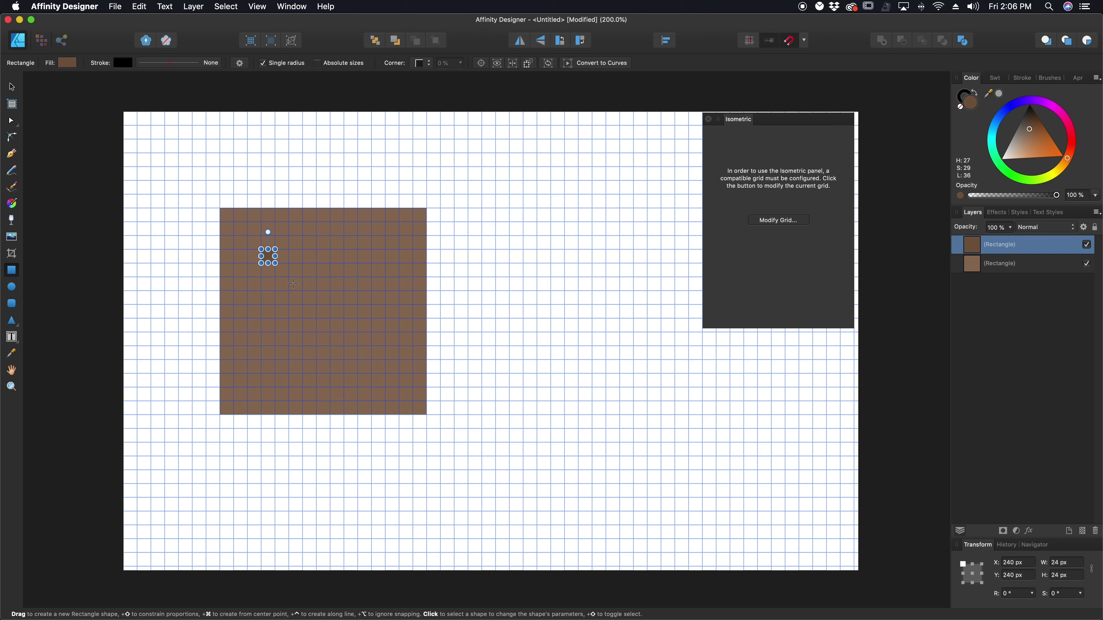
pyautogui.moveTo(289, 291); pyautogui.dragTo(316, 319)
pyautogui.moveTo(346, 247); pyautogui.dragTo(366, 265)
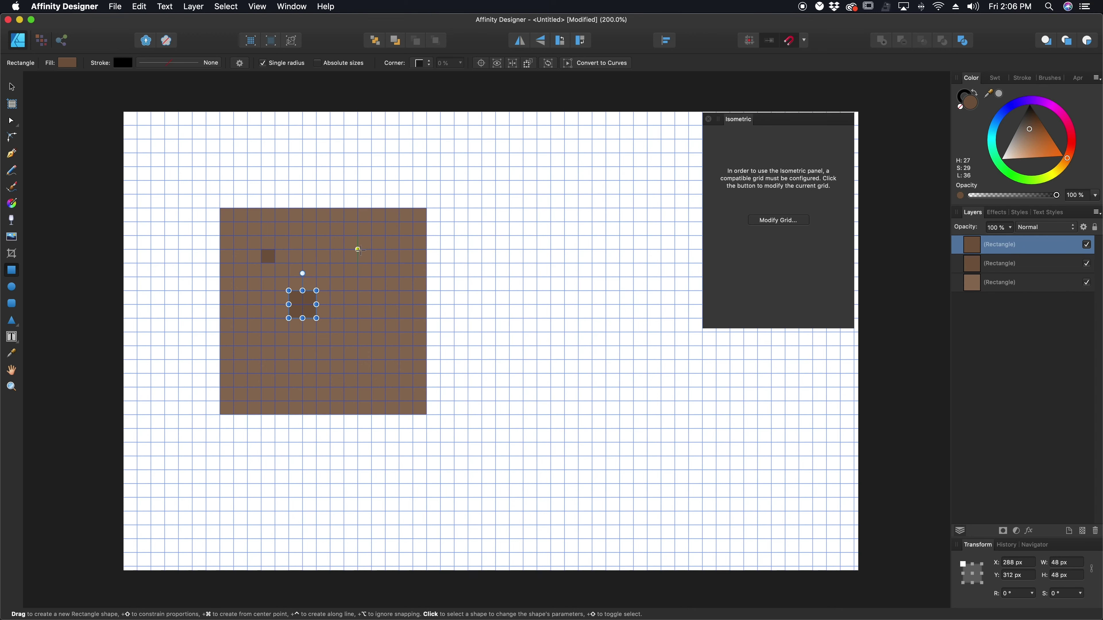
pyautogui.moveTo(400, 209); pyautogui.dragTo(427, 222)
pyautogui.moveTo(385, 264); pyautogui.dragTo(413, 277)
pyautogui.moveTo(394, 292); pyautogui.dragTo(413, 304)
pyautogui.moveTo(316, 346); pyautogui.dragTo(330, 360)
pyautogui.moveTo(371, 347); pyautogui.dragTo(385, 373)
pyautogui.moveTo(396, 357)
pyautogui.mouseDown()
pyautogui.moveTo(415, 376)
pyautogui.moveTo(427, 333)
pyautogui.mouseUp()
pyautogui.moveTo(234, 333); pyautogui.dragTo(247, 346)
pyautogui.moveTo(220, 360); pyautogui.dragTo(233, 374)
pyautogui.moveTo(220, 250); pyautogui.dragTo(234, 277)
pyautogui.moveTo(261, 209); pyautogui.dragTo(275, 222)
pyautogui.moveTo(261, 387); pyautogui.dragTo(279, 403)
pyautogui.moveTo(330, 401); pyautogui.dragTo(357, 415)
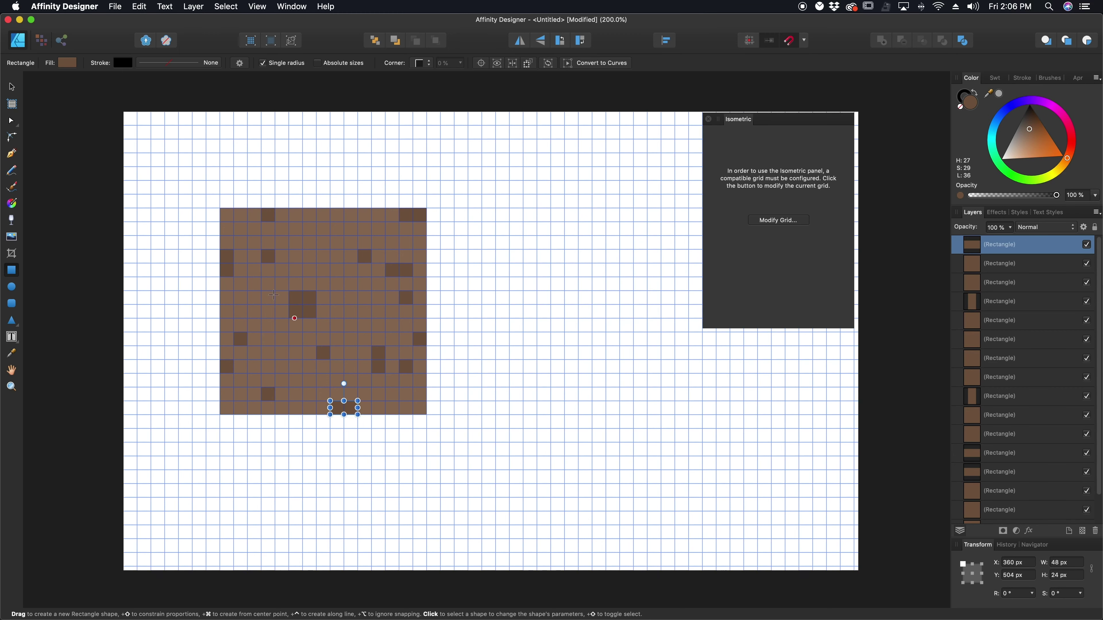
pyautogui.click(12, 86)
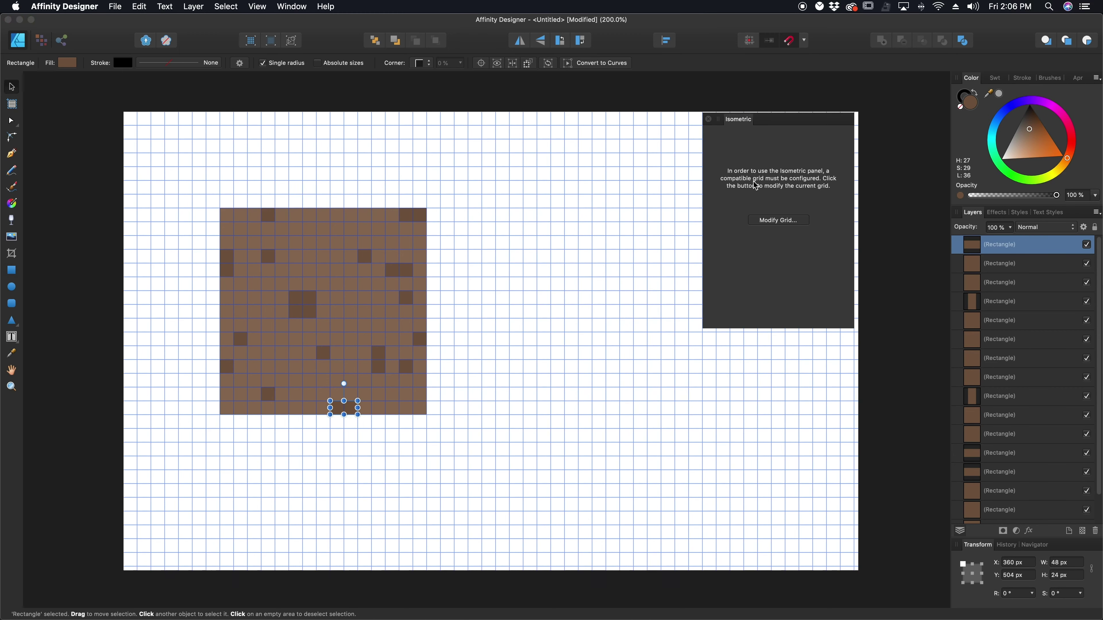
# Draw a 360×24 px bright green strip across the top of the dirt square.
pyautogui.click(603, 246)
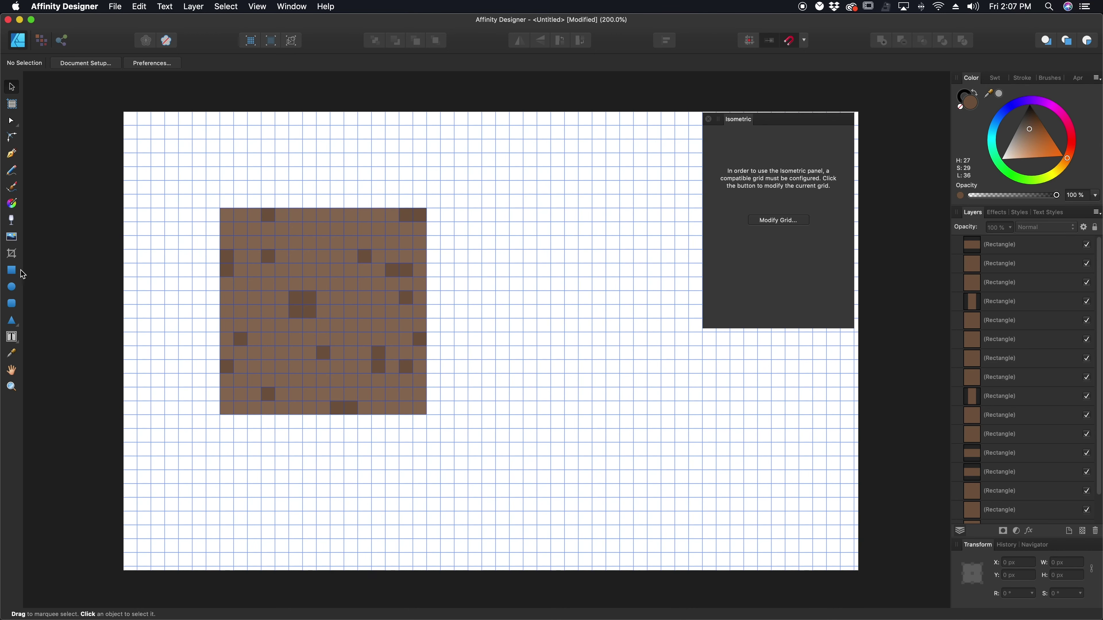
pyautogui.click(12, 271)
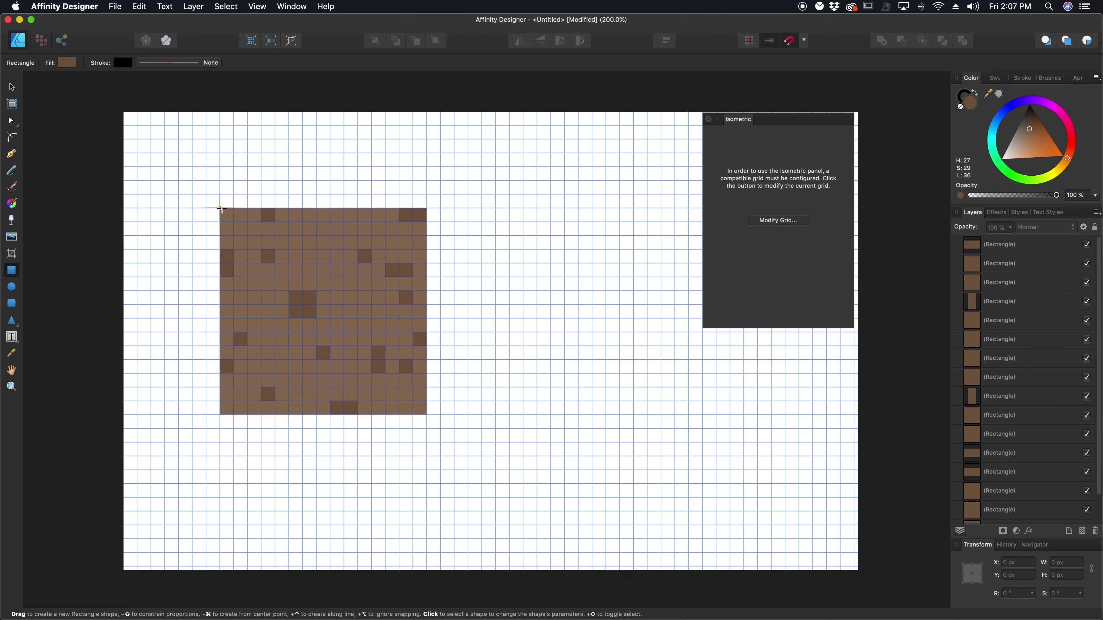
pyautogui.moveTo(220, 209)
pyautogui.mouseDown()
pyautogui.moveTo(409, 209)
pyautogui.moveTo(427, 222)
pyautogui.mouseUp()
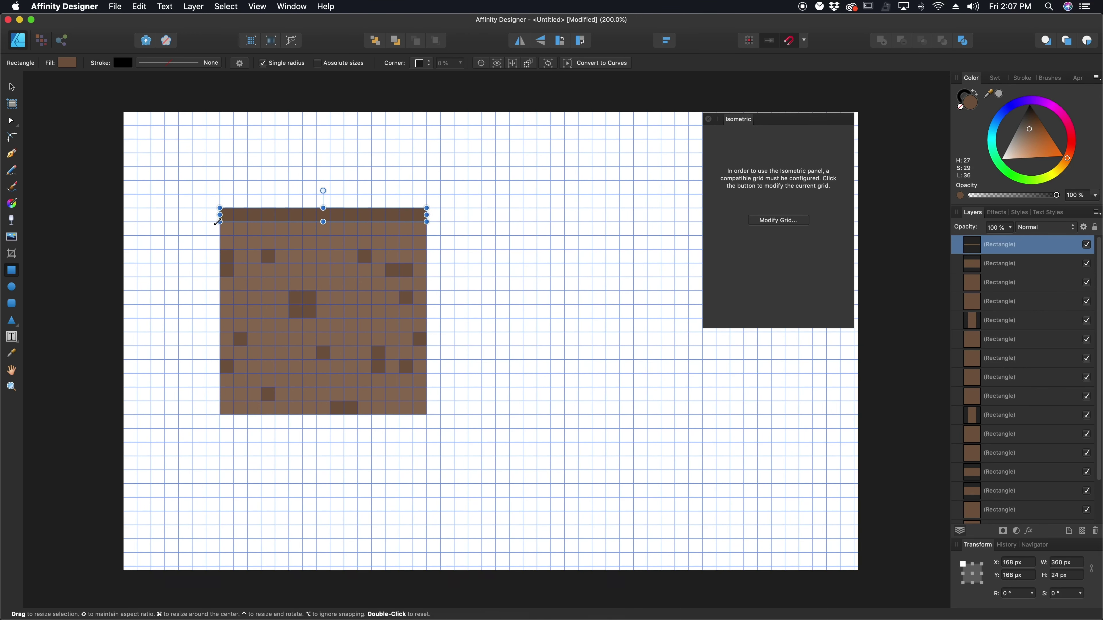
pyautogui.click(1020, 178)
pyautogui.click(1026, 146)
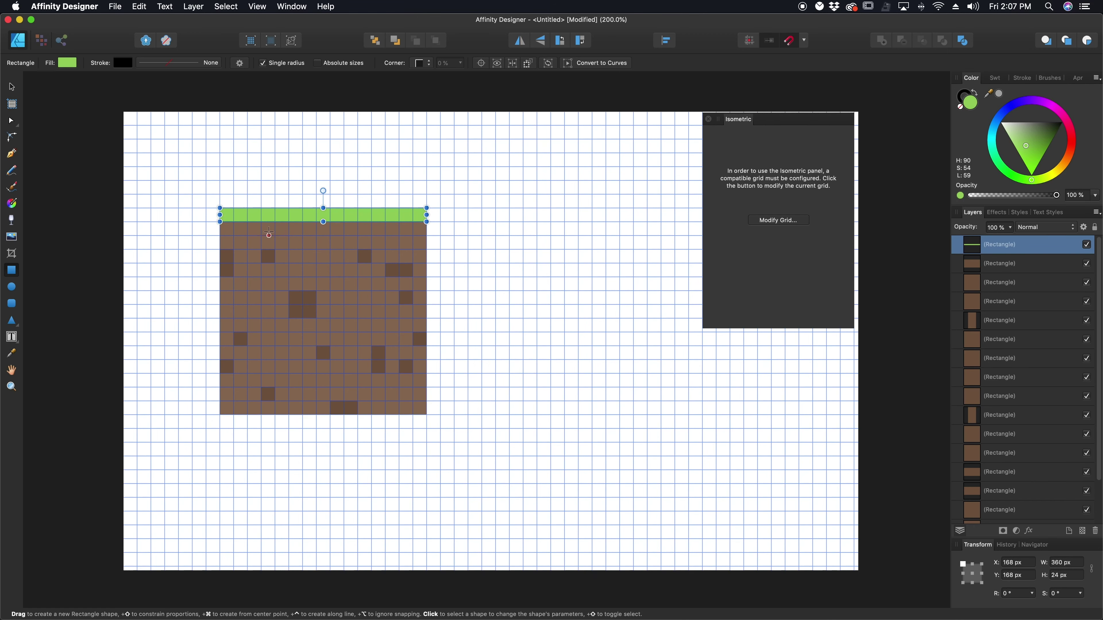
# Add green 24 px and 48 px drip rectangles hanging below the grass strip.
pyautogui.moveTo(262, 235)
pyautogui.mouseDown()
pyautogui.moveTo(288, 221)
pyautogui.moveTo(220, 222)
pyautogui.moveTo(247, 235)
pyautogui.mouseUp()
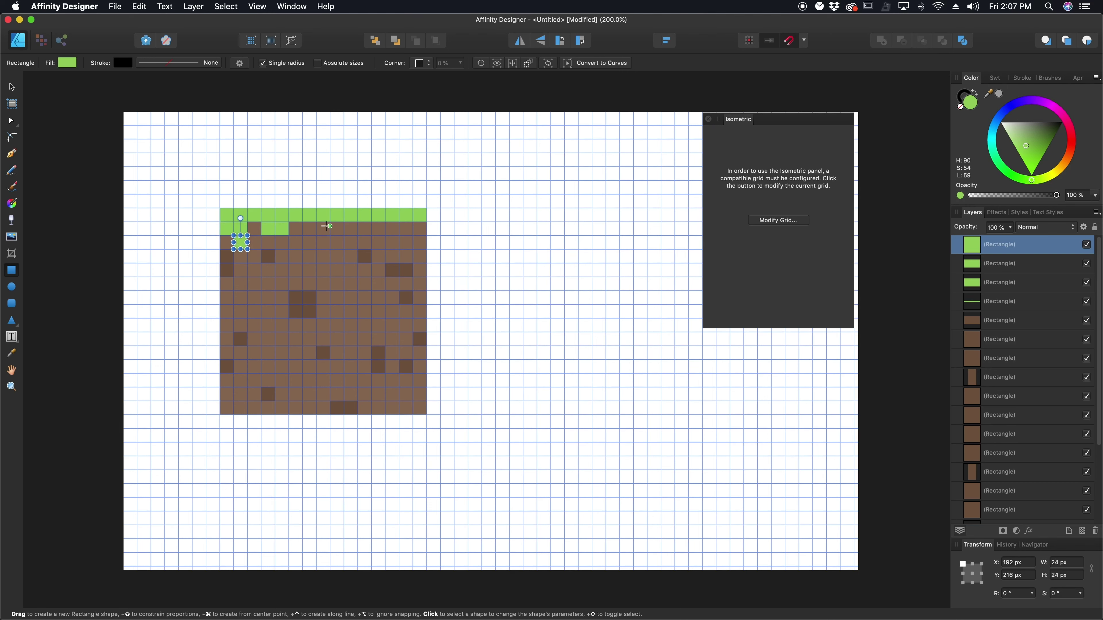
pyautogui.moveTo(329, 222); pyautogui.dragTo(358, 235)
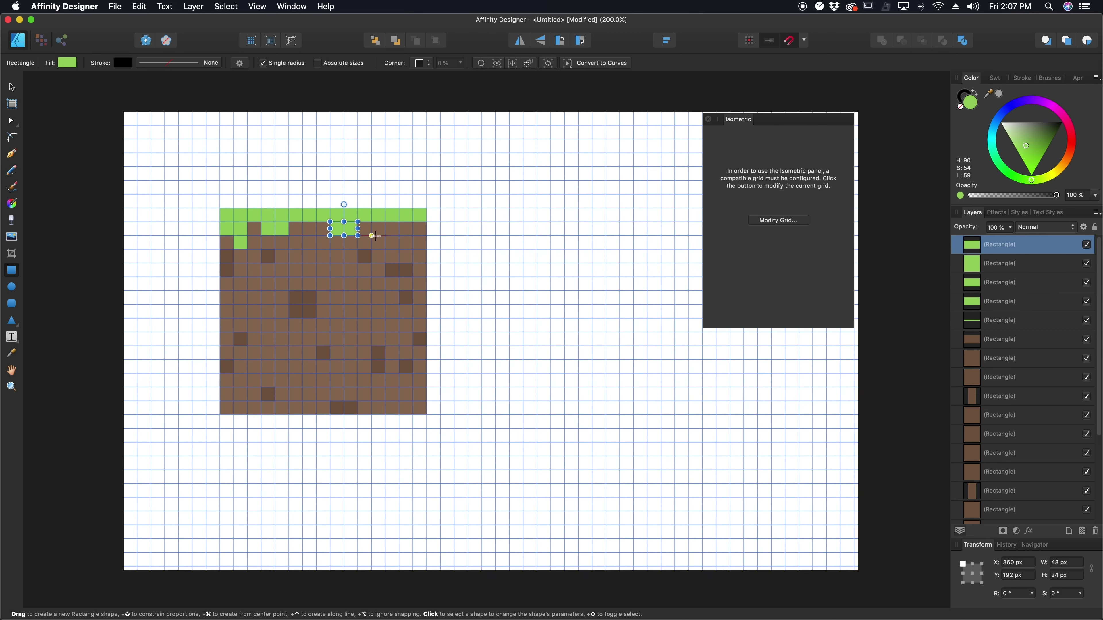
pyautogui.moveTo(372, 249)
pyautogui.mouseDown()
pyautogui.moveTo(385, 222)
pyautogui.moveTo(427, 235)
pyautogui.mouseUp()
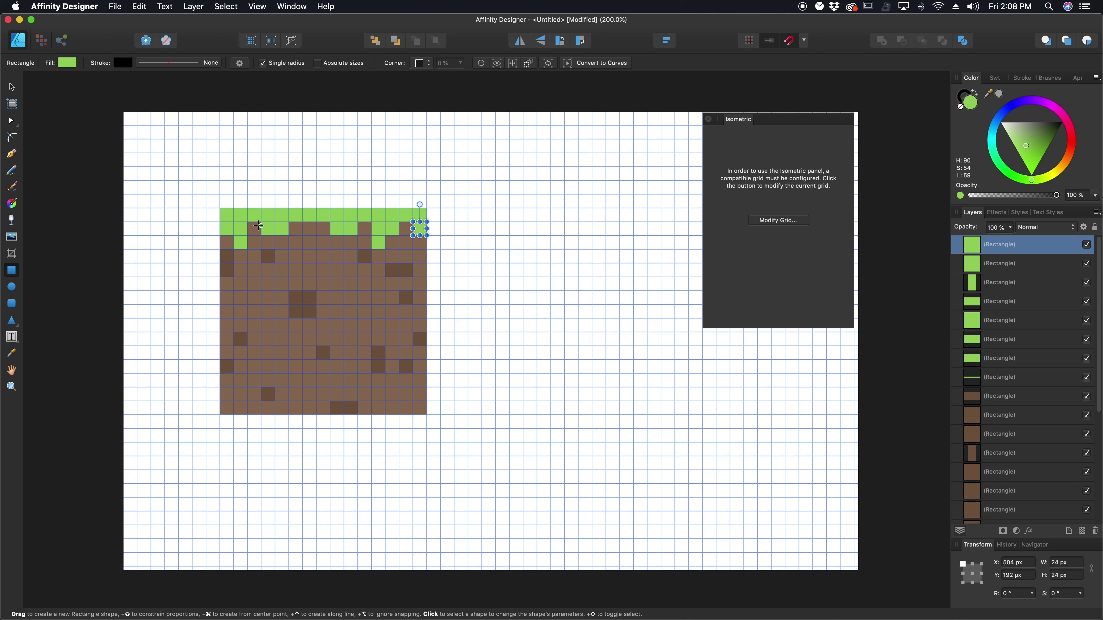
pyautogui.moveTo(260, 223); pyautogui.dragTo(248, 249)
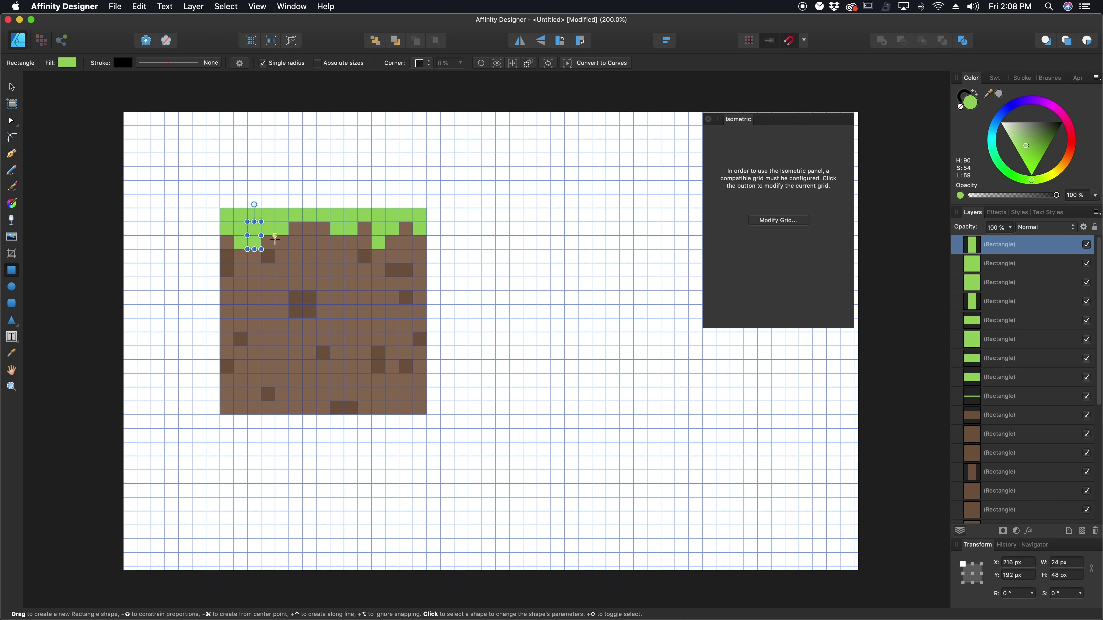
# Recolour a notch with the sampled dirt brown and duplicate it four cells right.
pyautogui.press('i')
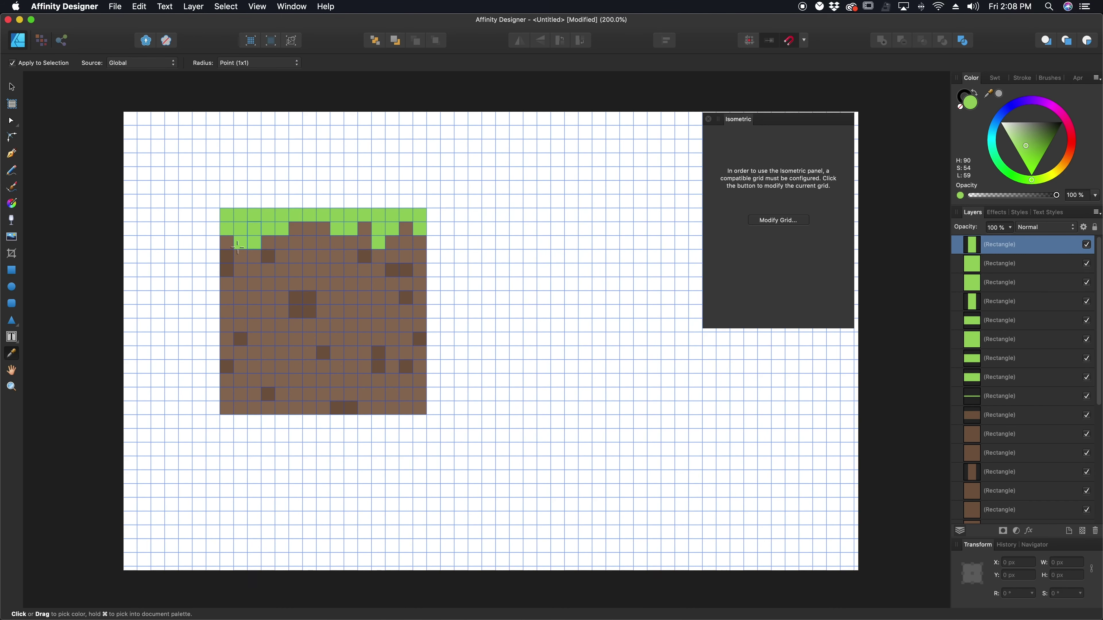
pyautogui.click(270, 256)
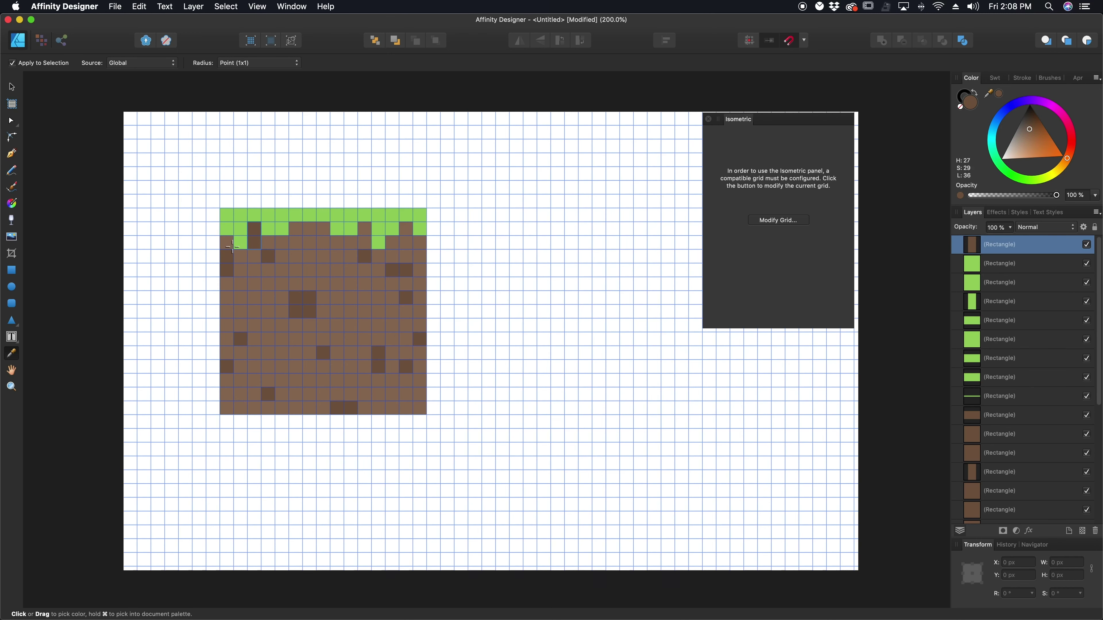
pyautogui.click(224, 242)
pyautogui.press('cmd+z')
pyautogui.press('v')
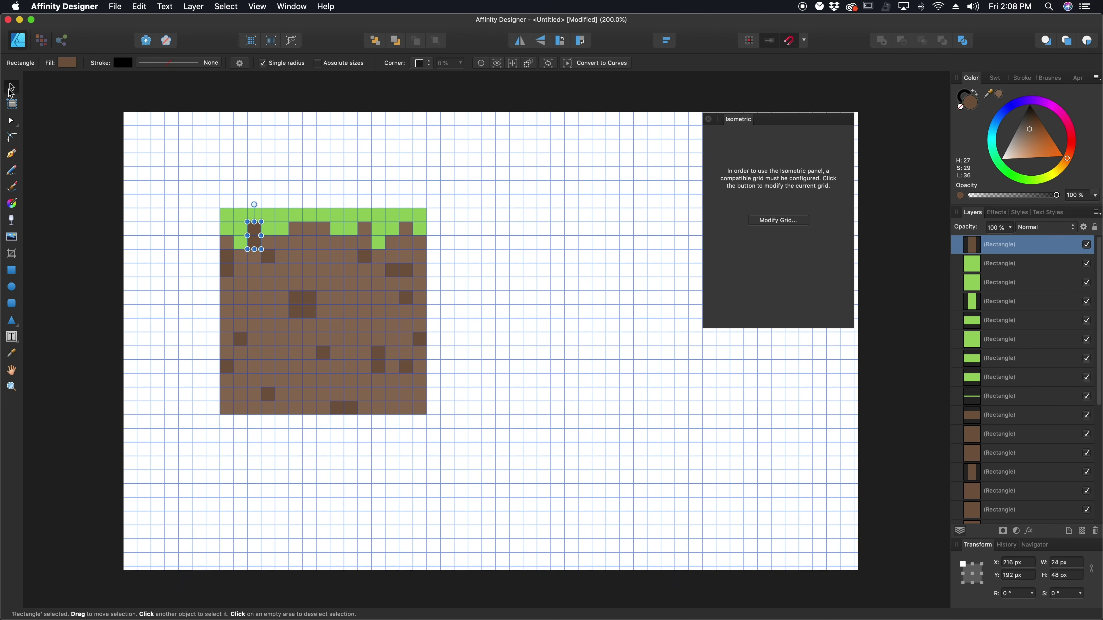
pyautogui.moveTo(256, 247); pyautogui.dragTo(298, 245)
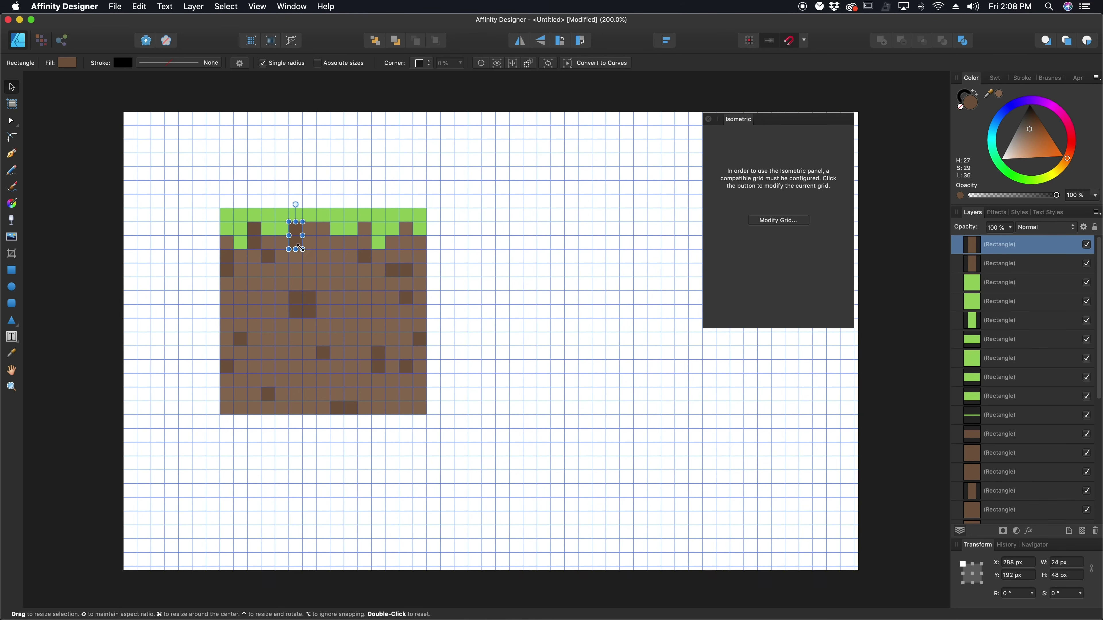
pyautogui.click(437, 279)
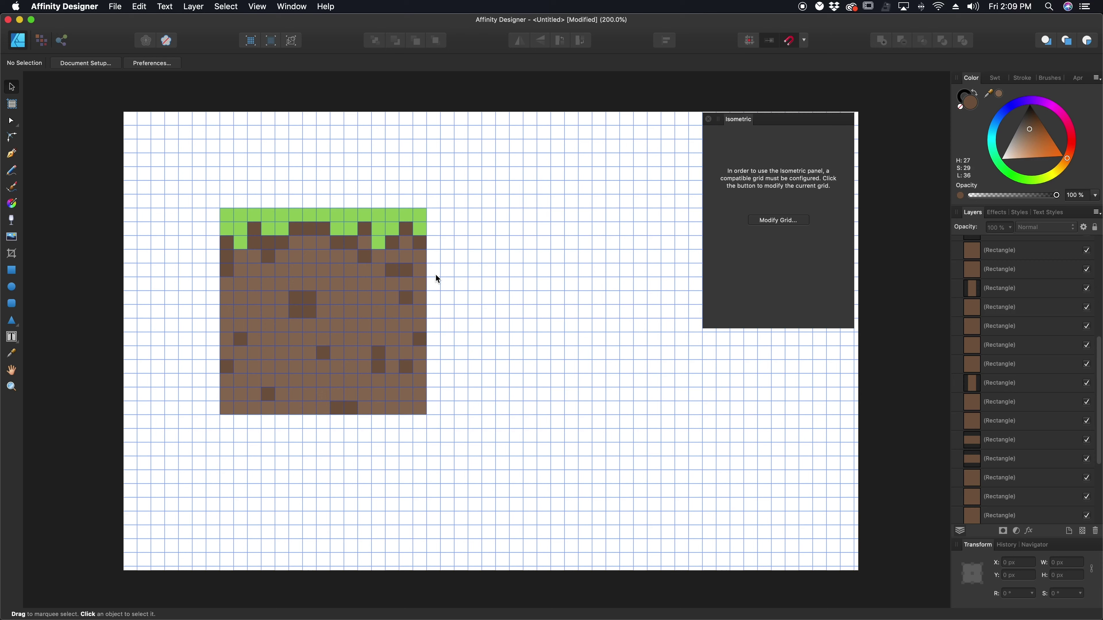
# Duplicate the grass block tile to the right, clone its base square further right, and rearrange the tiles.
pyautogui.moveTo(474, 192); pyautogui.dragTo(170, 478)
pyautogui.moveTo(278, 364); pyautogui.dragTo(517, 357)
pyautogui.moveTo(766, 118); pyautogui.dragTo(972, 80)
pyautogui.moveTo(770, 171); pyautogui.dragTo(196, 523)
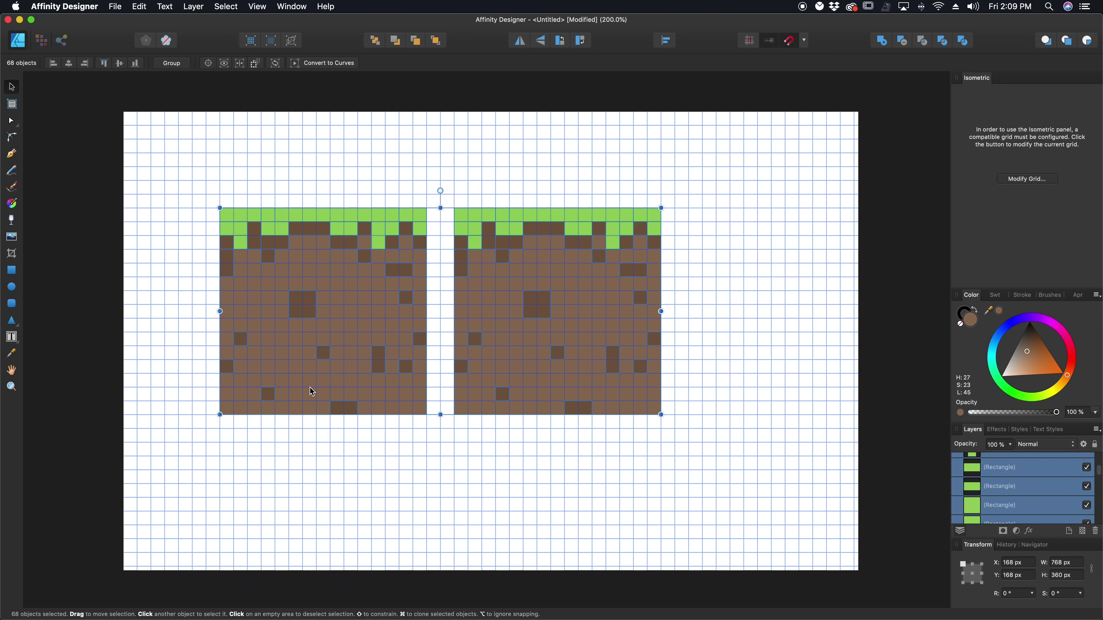
pyautogui.moveTo(361, 327); pyautogui.dragTo(274, 343)
pyautogui.click(403, 319)
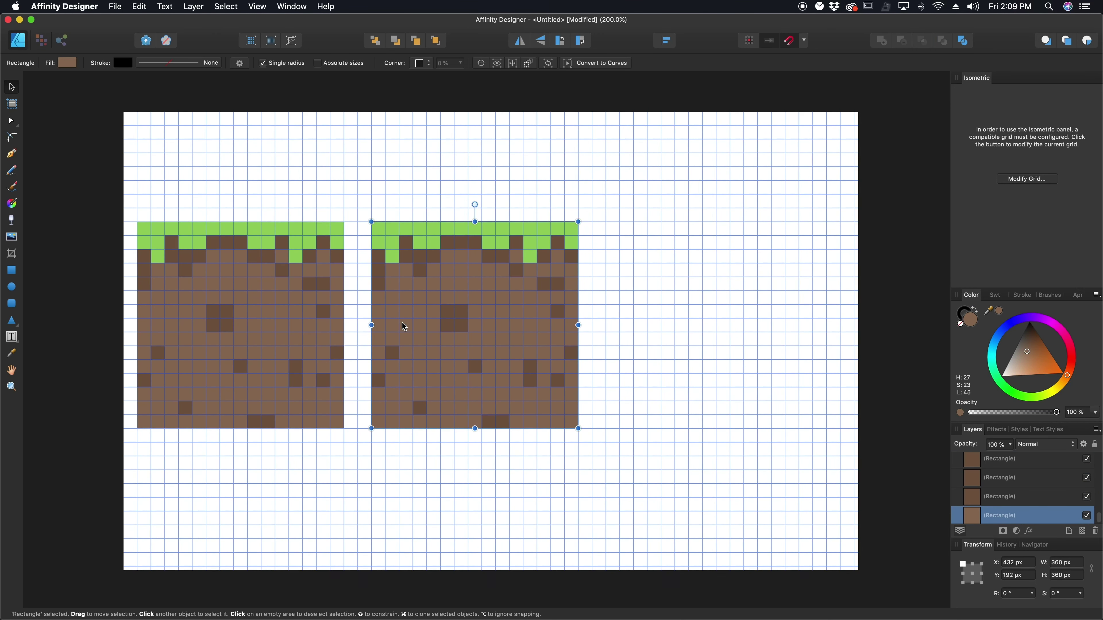
pyautogui.moveTo(402, 322)
pyautogui.mouseDown()
pyautogui.moveTo(591, 316)
pyautogui.moveTo(680, 330)
pyautogui.moveTo(635, 330)
pyautogui.moveTo(664, 327)
pyautogui.mouseUp()
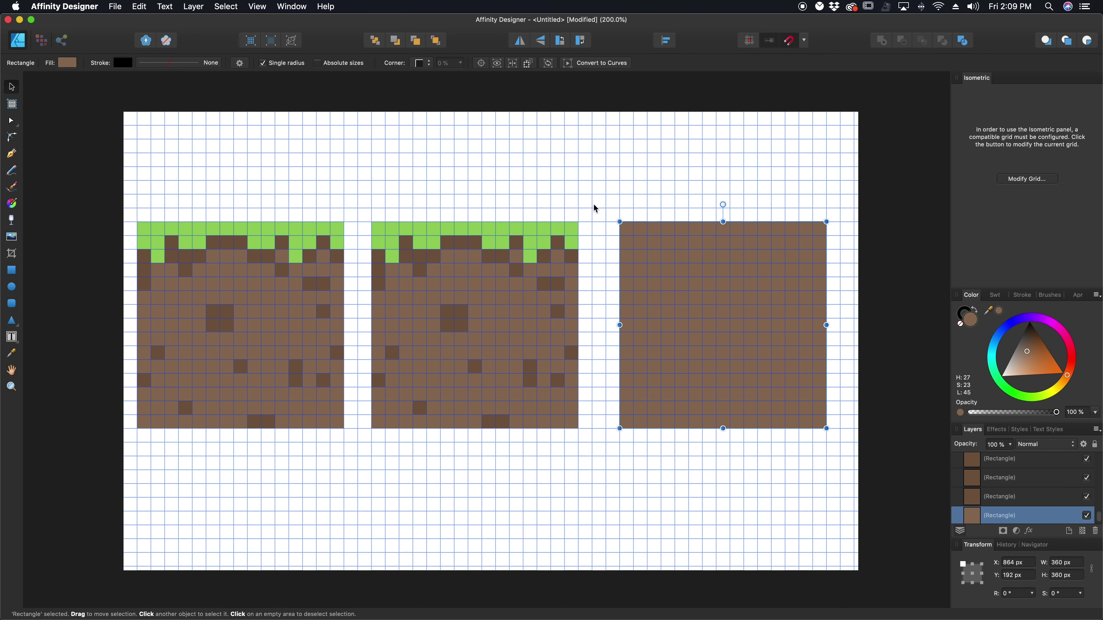
pyautogui.moveTo(593, 204); pyautogui.dragTo(89, 467)
pyautogui.moveTo(266, 360); pyautogui.dragTo(295, 343)
# Recolour the plain brown square with the sampled grass green.
pyautogui.click(711, 336)
pyautogui.press('i')
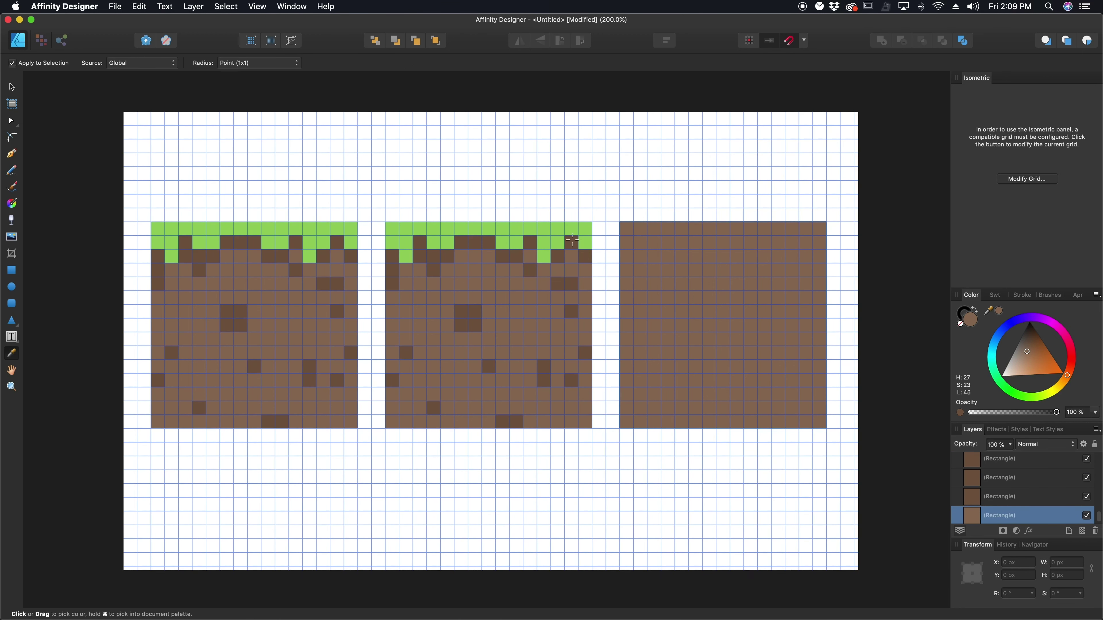
pyautogui.click(557, 232)
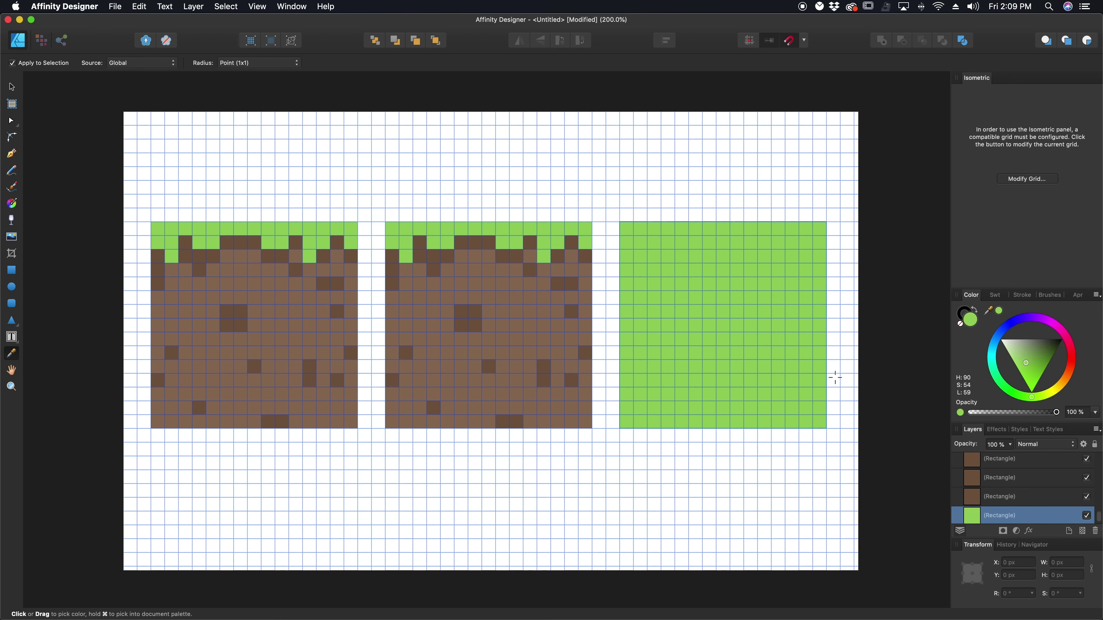
# Speckle the green square with darker green one-cell and two-cell rectangles.
pyautogui.click(13, 271)
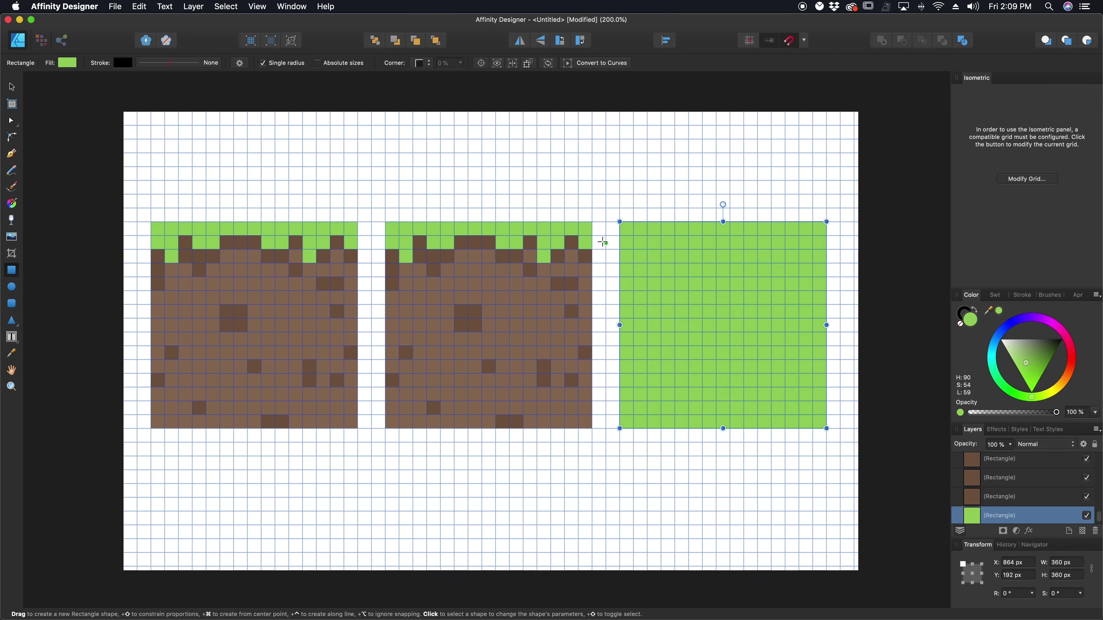
pyautogui.moveTo(647, 238); pyautogui.dragTo(664, 251)
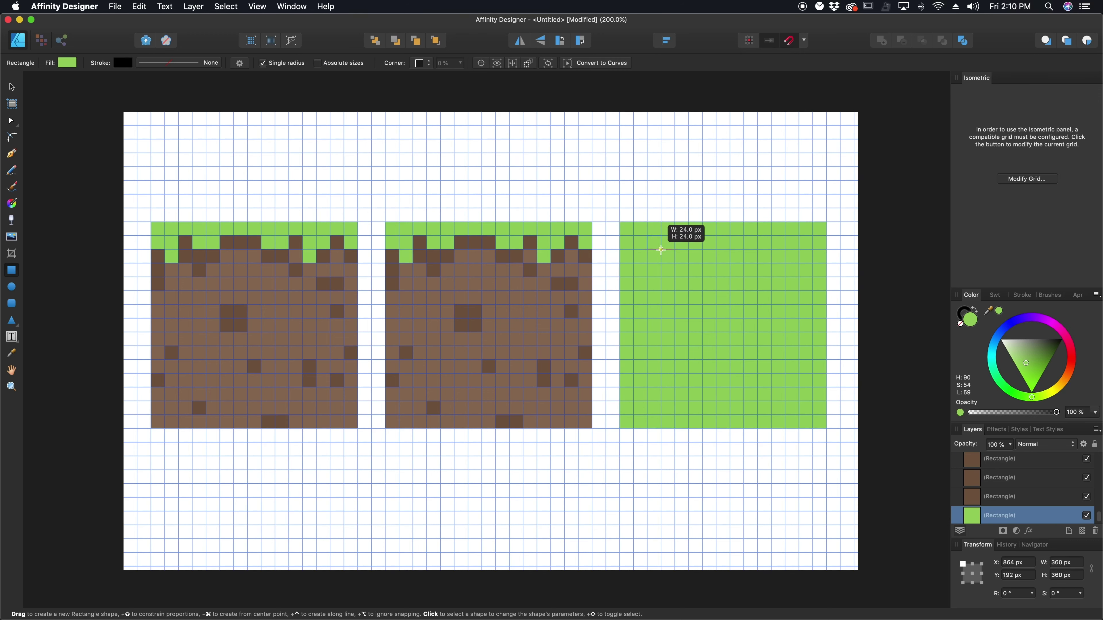
pyautogui.click(1034, 359)
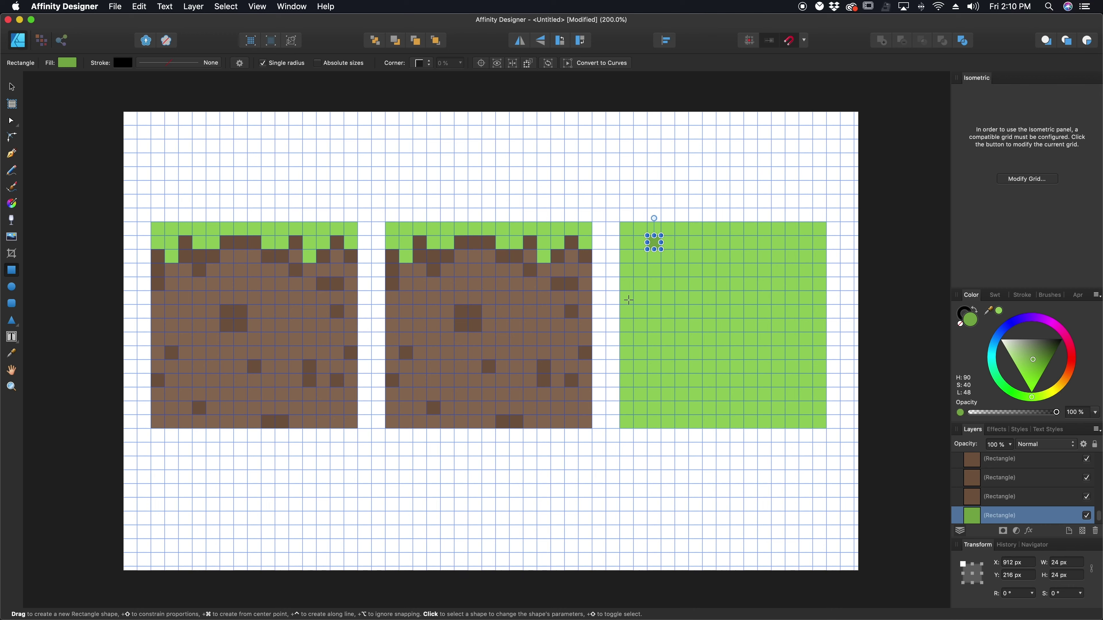
pyautogui.moveTo(647, 304); pyautogui.dragTo(675, 332)
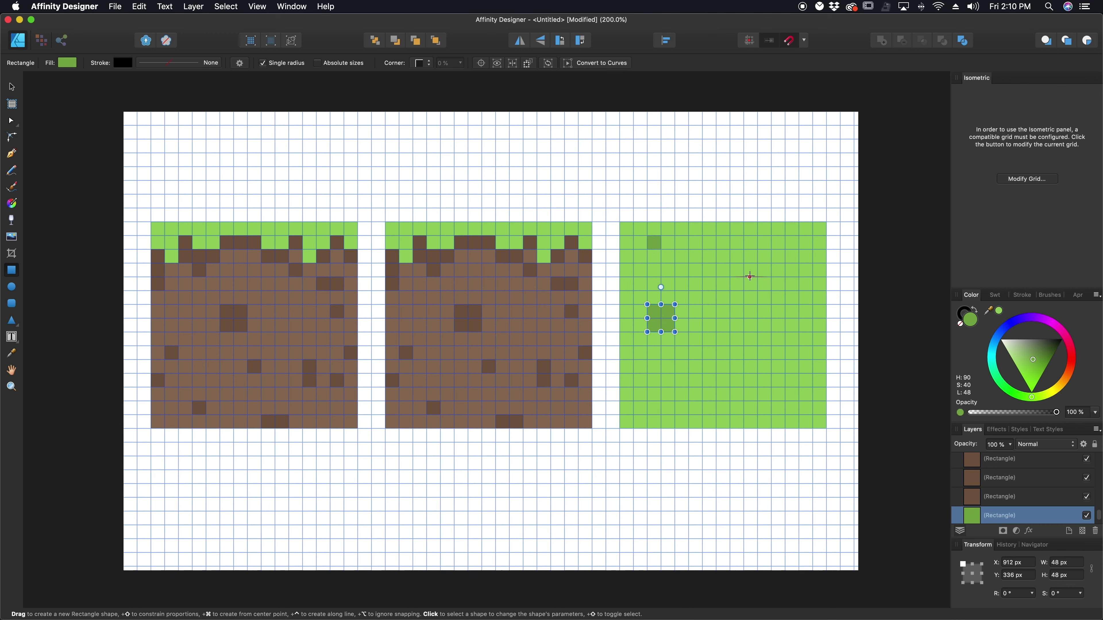
pyautogui.moveTo(744, 263); pyautogui.dragTo(771, 278)
pyautogui.moveTo(633, 277); pyautogui.dragTo(616, 265)
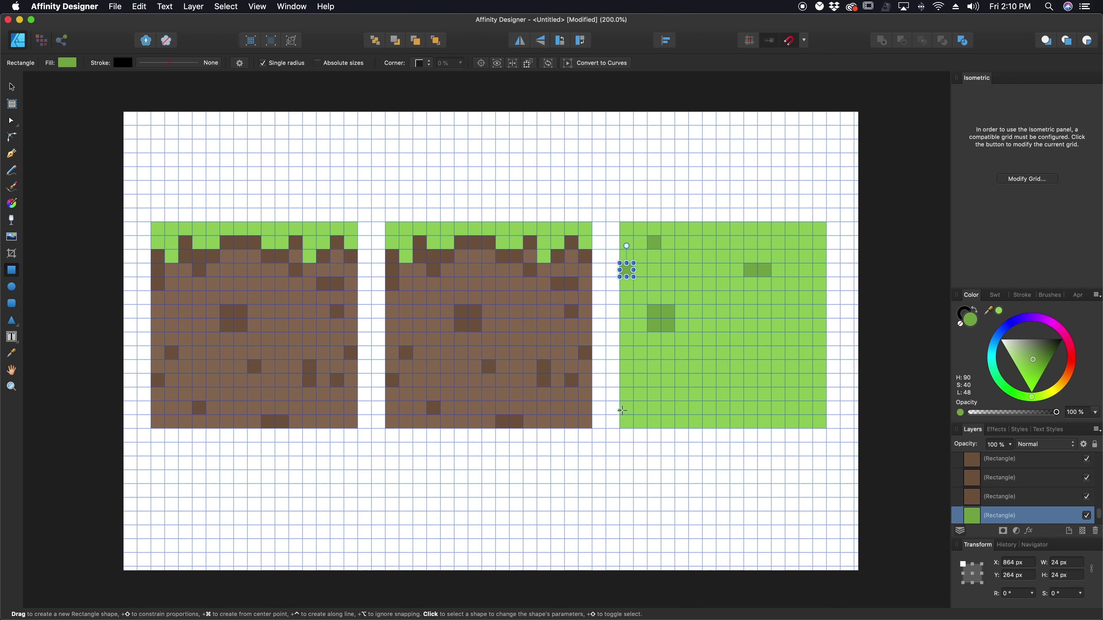
pyautogui.moveTo(620, 416); pyautogui.dragTo(647, 402)
pyautogui.moveTo(689, 388); pyautogui.dragTo(702, 373)
pyautogui.moveTo(772, 401); pyautogui.dragTo(826, 332)
pyautogui.moveTo(814, 305); pyautogui.dragTo(827, 291)
pyautogui.moveTo(786, 250); pyautogui.dragTo(799, 222)
pyautogui.moveTo(757, 236); pyautogui.dragTo(771, 222)
pyautogui.moveTo(716, 347); pyautogui.dragTo(730, 333)
pyautogui.moveTo(744, 429); pyautogui.dragTo(757, 415)
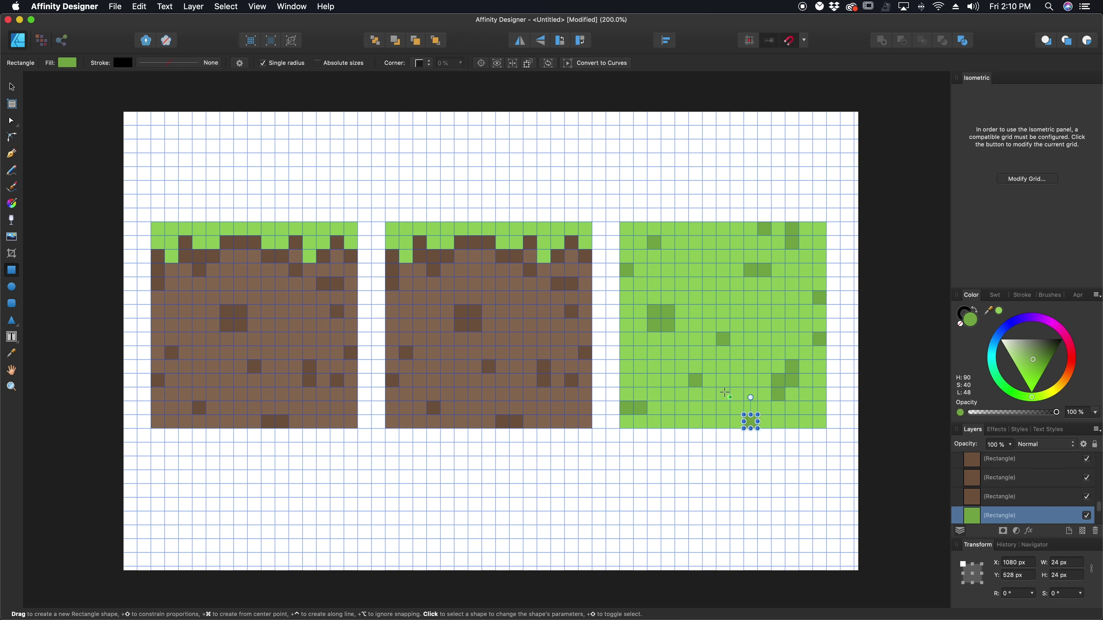
# Group the middle, left and green tiles' pieces into three separate groups.
pyautogui.click(11, 87)
pyautogui.click(456, 176)
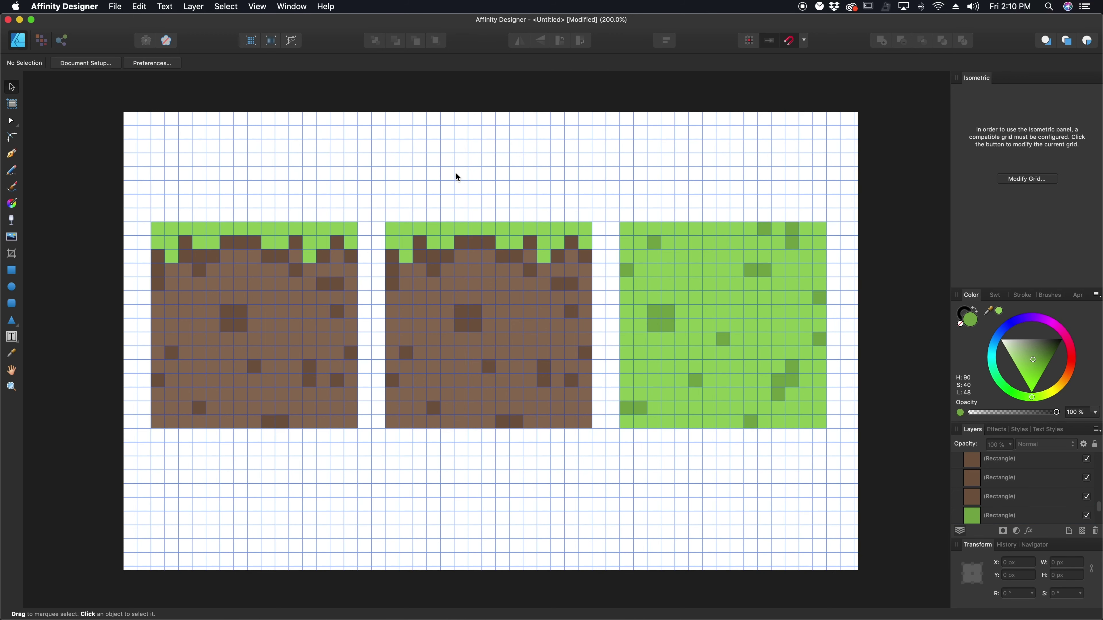
pyautogui.moveTo(373, 198); pyautogui.dragTo(607, 454)
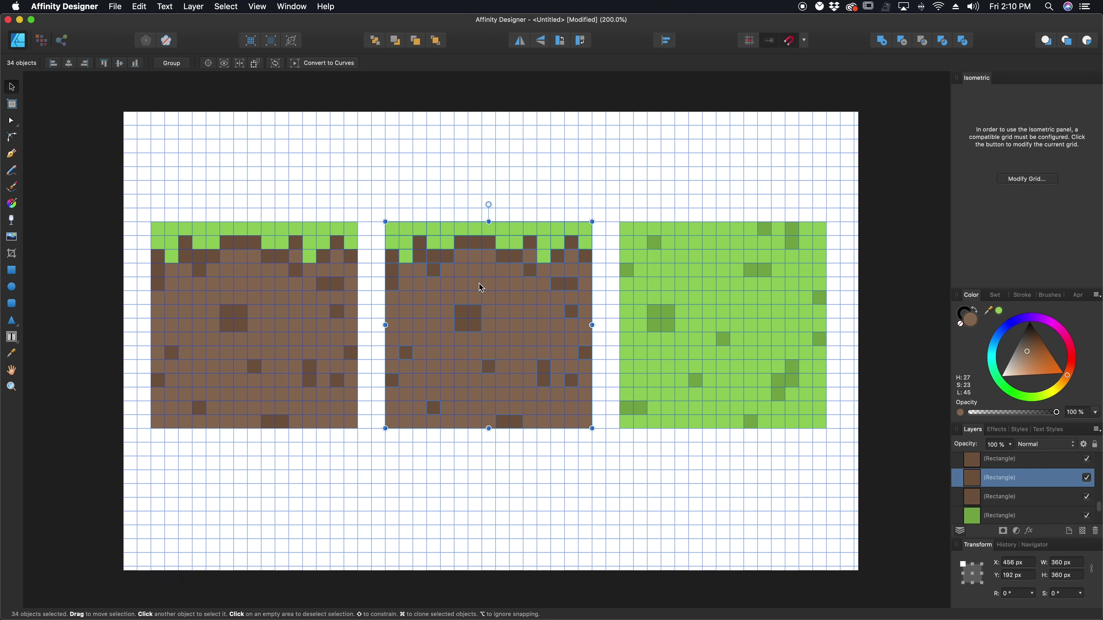
pyautogui.rightClick(480, 285)
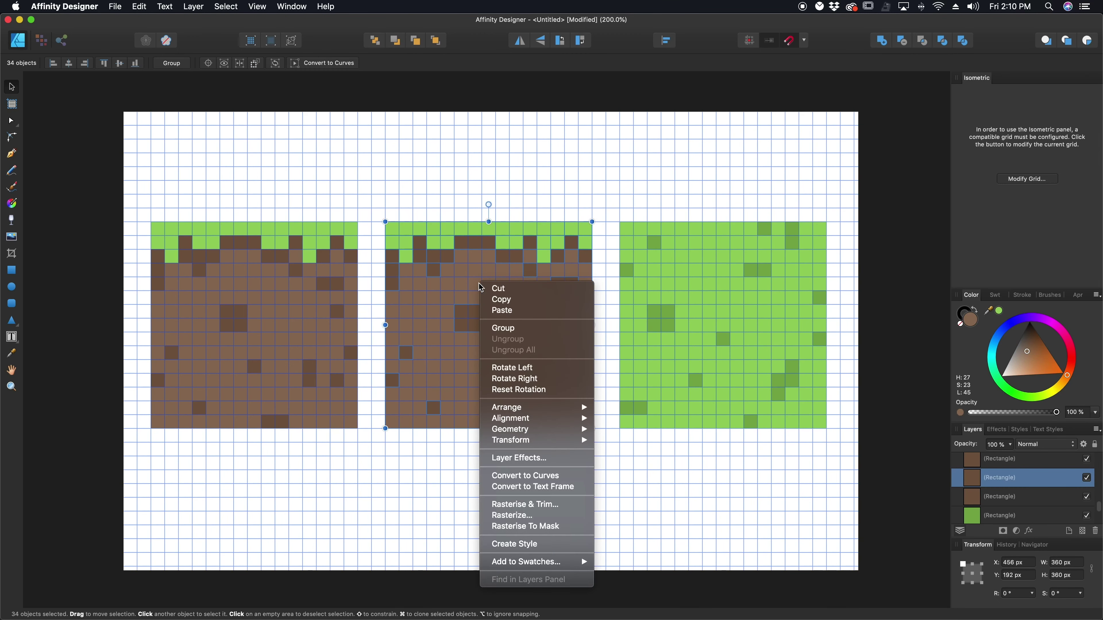
pyautogui.click(509, 333)
pyautogui.moveTo(141, 195); pyautogui.dragTo(372, 459)
pyautogui.rightClick(277, 309)
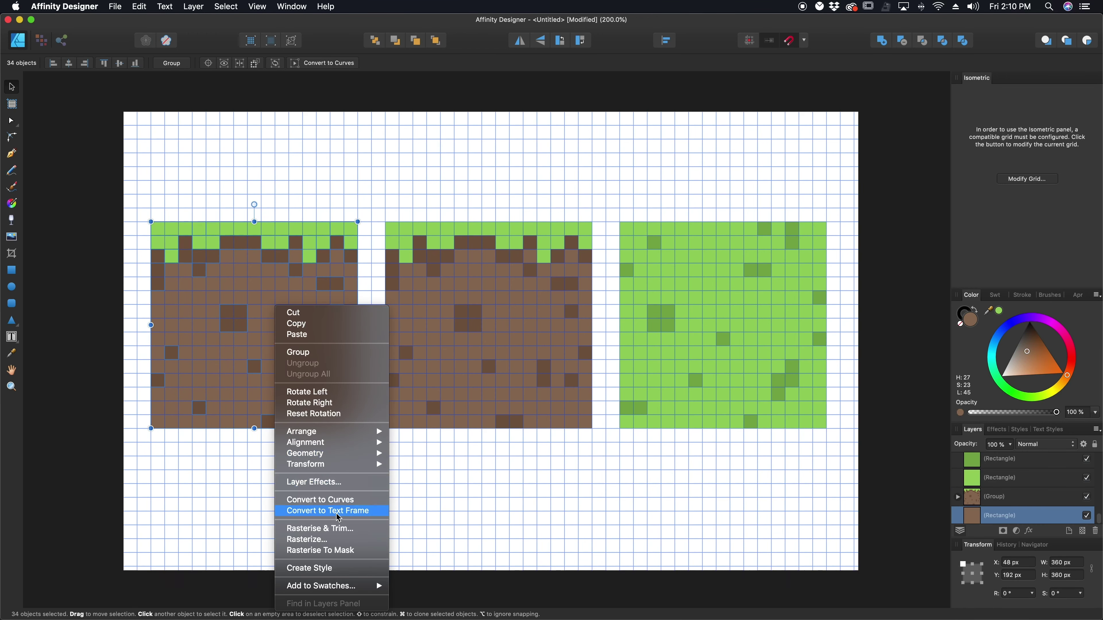
pyautogui.click(330, 352)
pyautogui.moveTo(607, 201); pyautogui.dragTo(841, 478)
pyautogui.rightClick(737, 312)
pyautogui.click(775, 363)
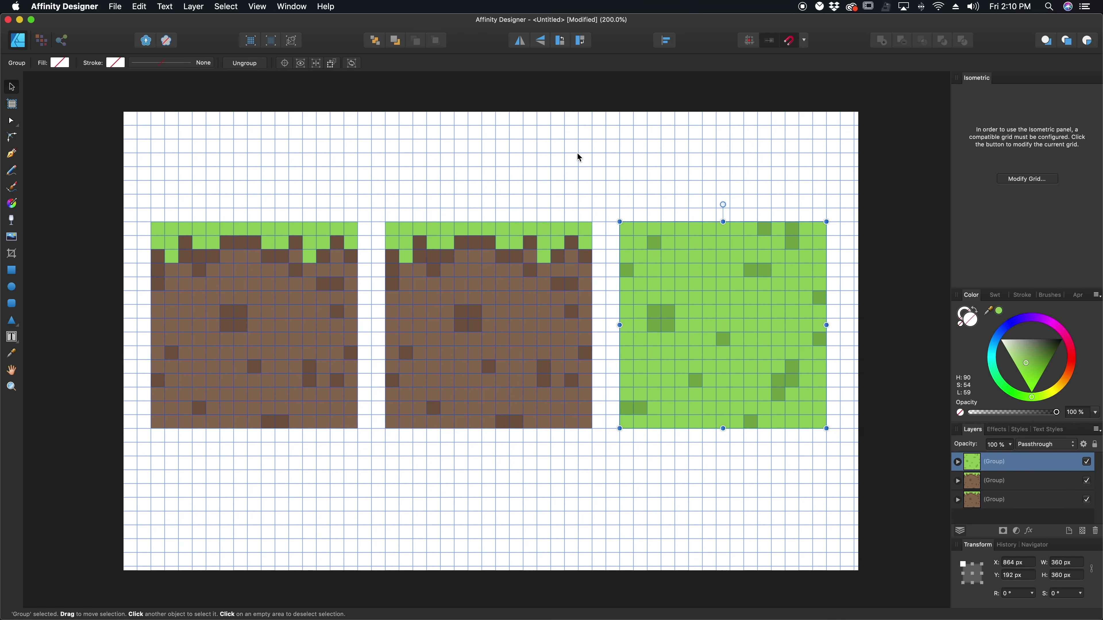
# Change the grid mode to Isometric in the Grid and Axis Manager.
pyautogui.click(258, 6)
pyautogui.click(304, 267)
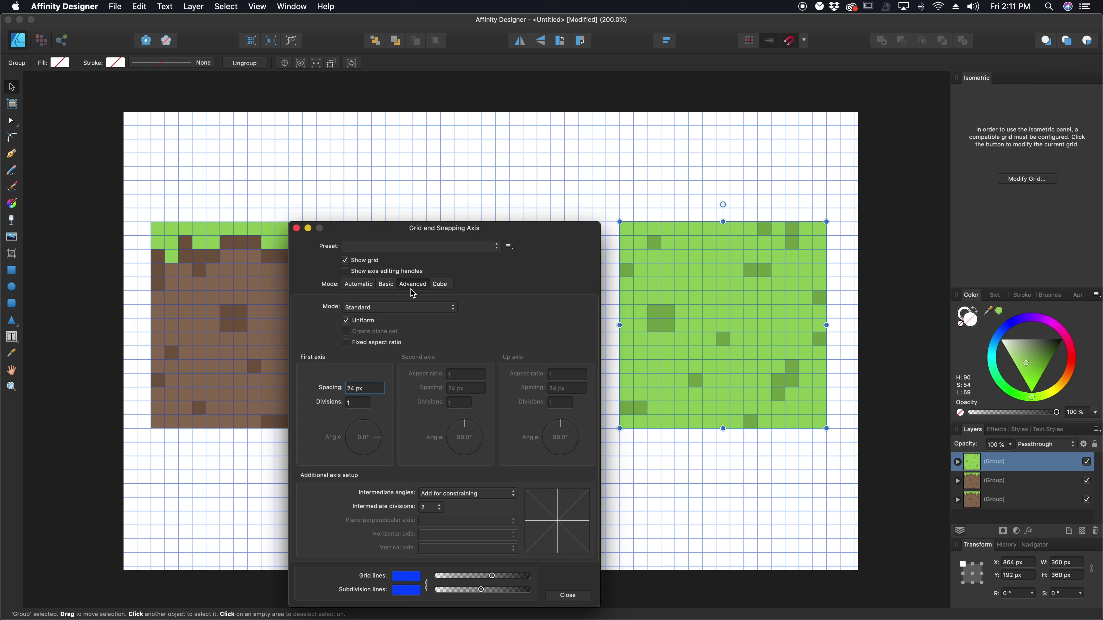
pyautogui.click(417, 307)
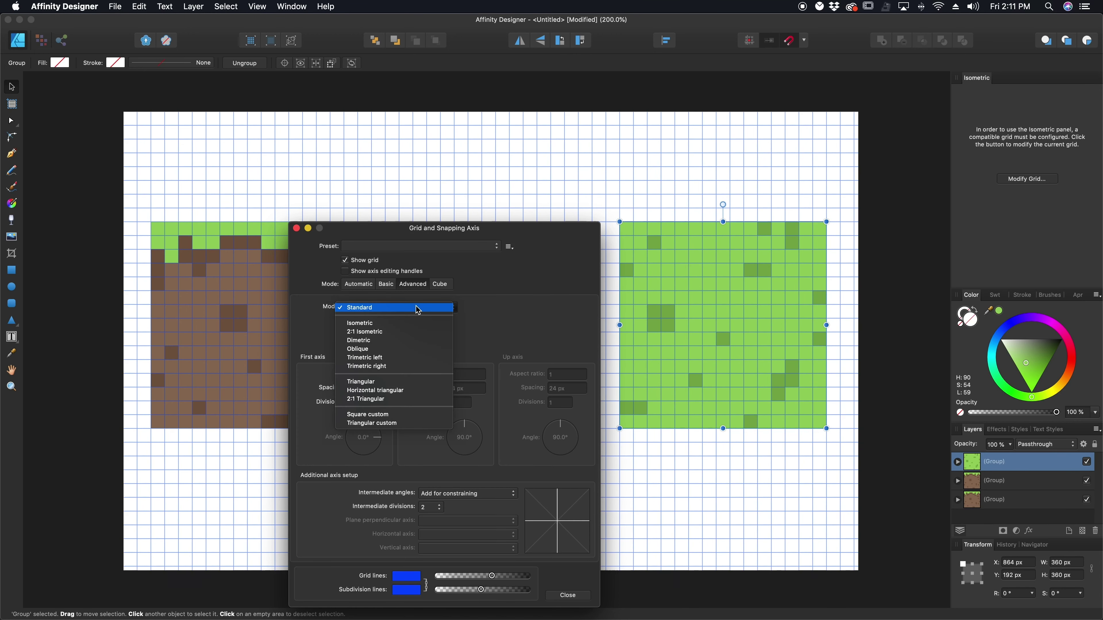
pyautogui.click(420, 323)
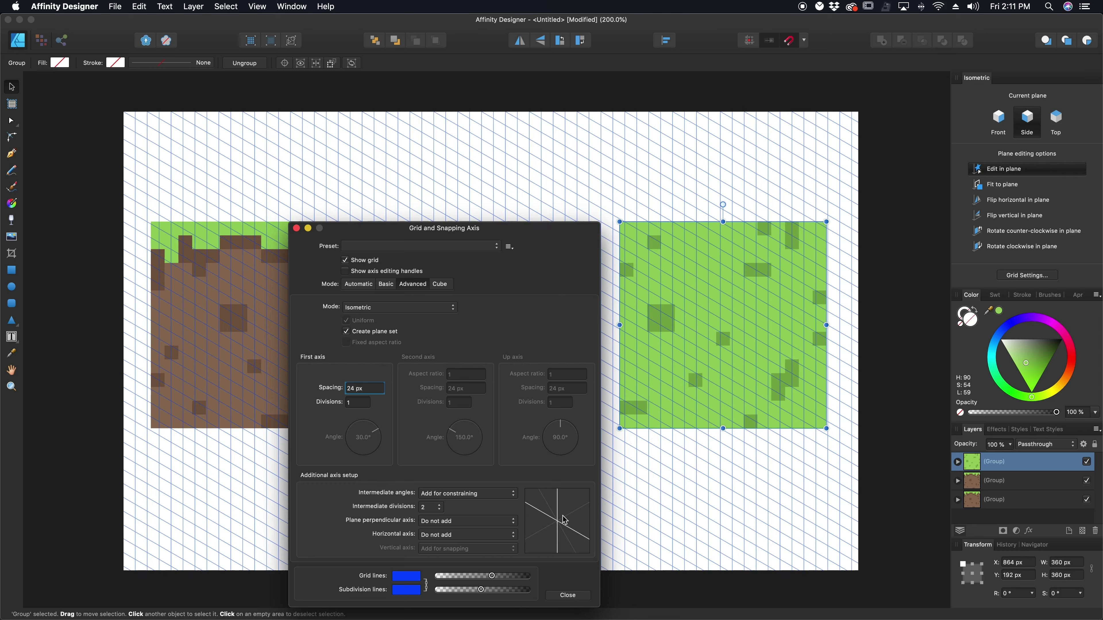
# Fit the green tile to the Top plane, the middle tile to Side, and the left tile to Front.
pyautogui.click(569, 596)
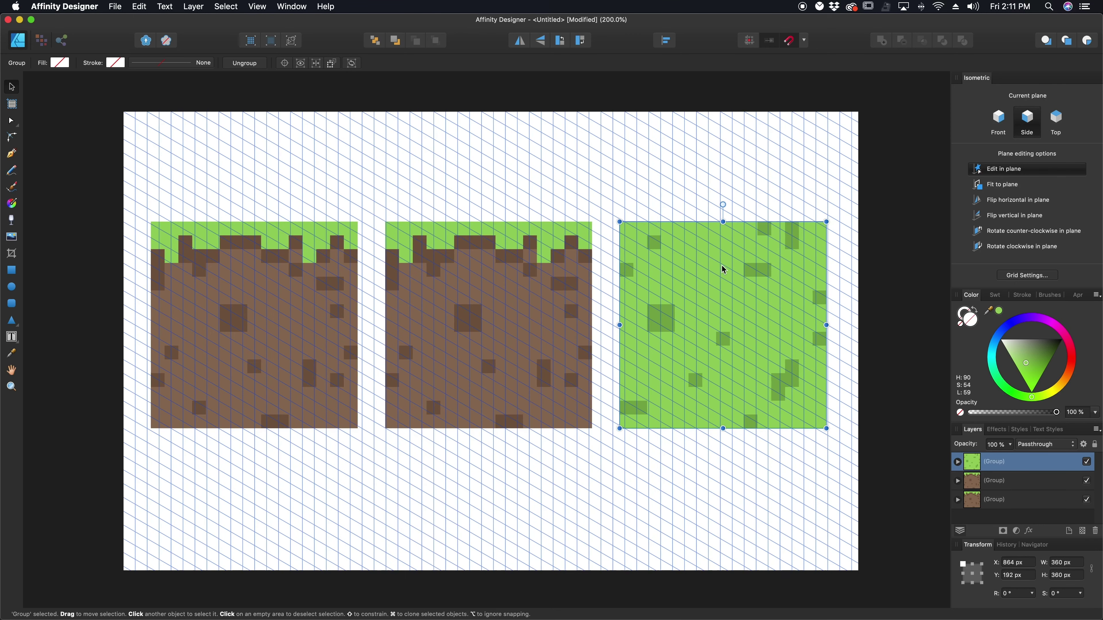
pyautogui.click(1058, 121)
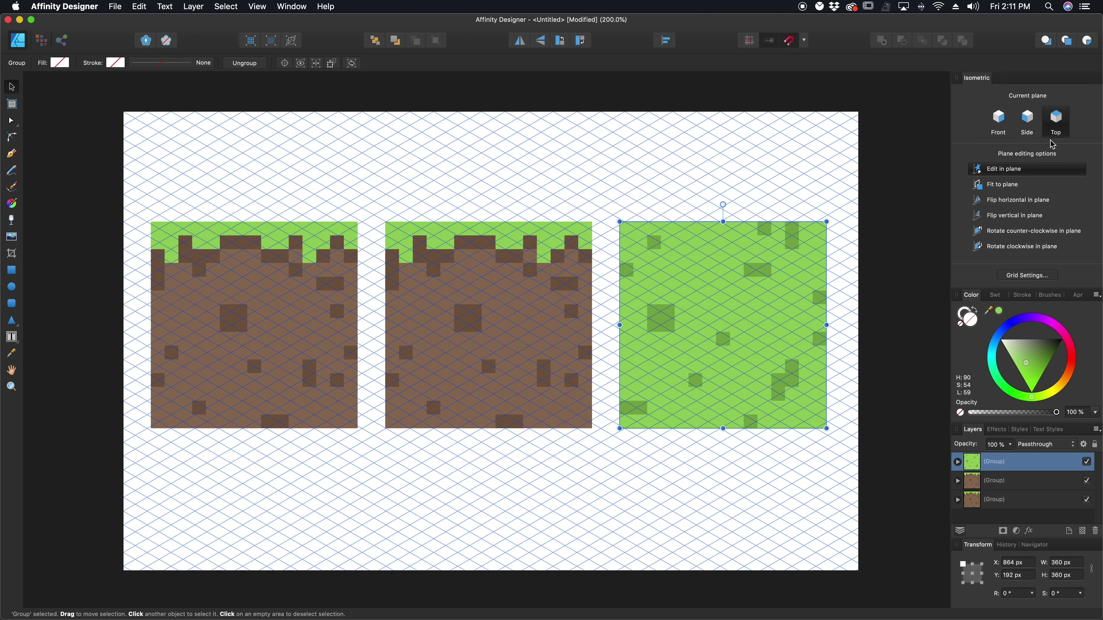
pyautogui.click(1012, 185)
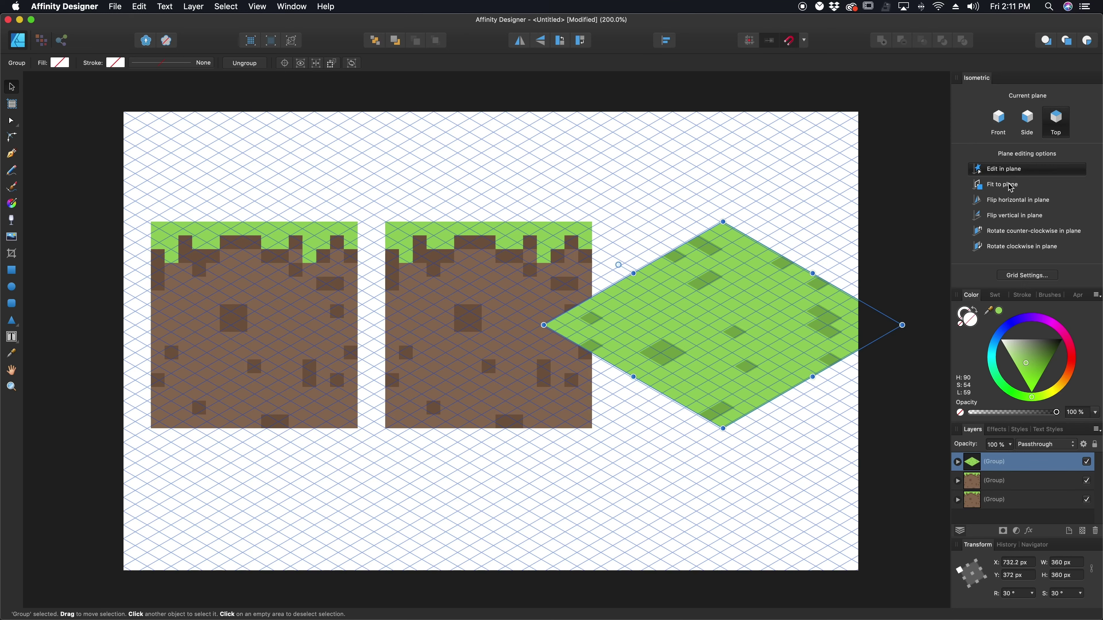
pyautogui.click(455, 308)
pyautogui.click(1035, 121)
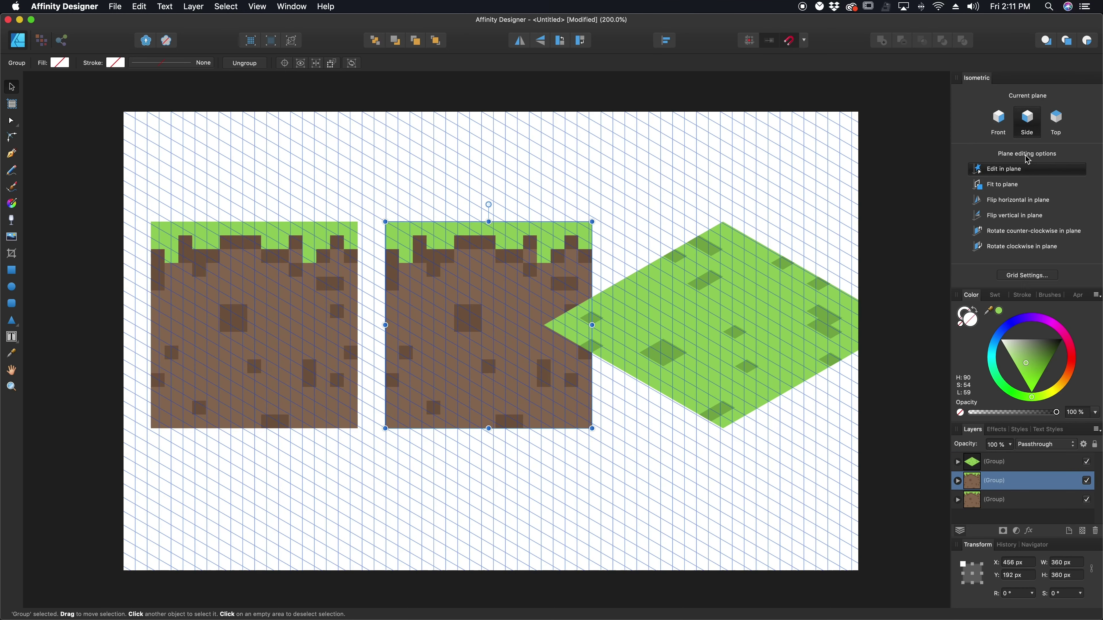
pyautogui.click(1012, 186)
pyautogui.click(250, 367)
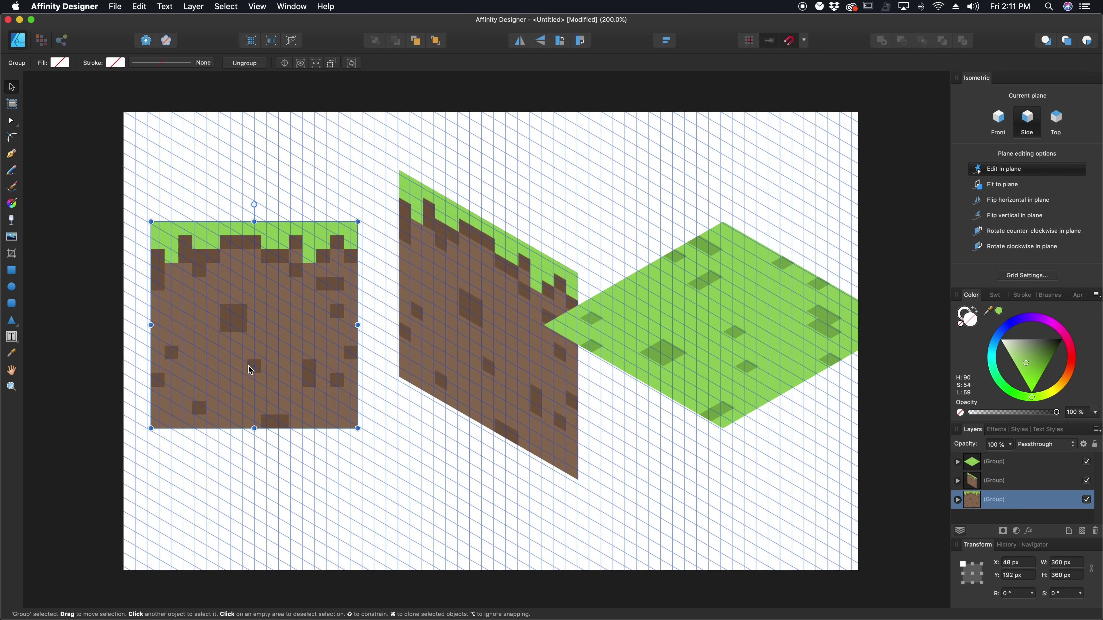
pyautogui.click(999, 121)
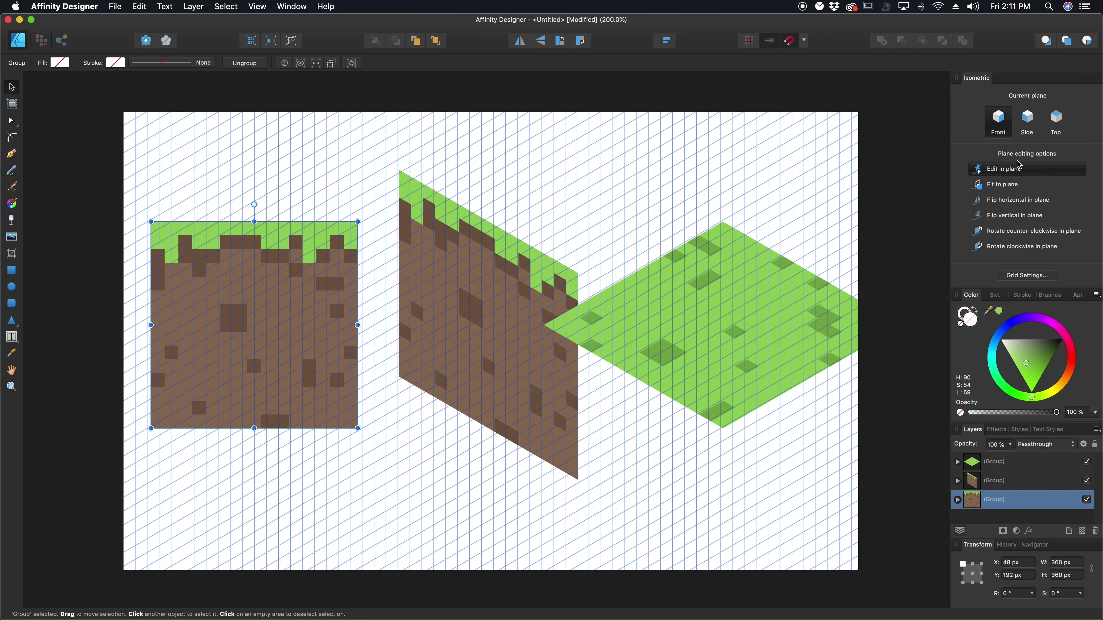
pyautogui.click(1018, 192)
# Drag the front, side and green top faces together into a cube, then shift it down-right.
pyautogui.moveTo(256, 329); pyautogui.dragTo(581, 370)
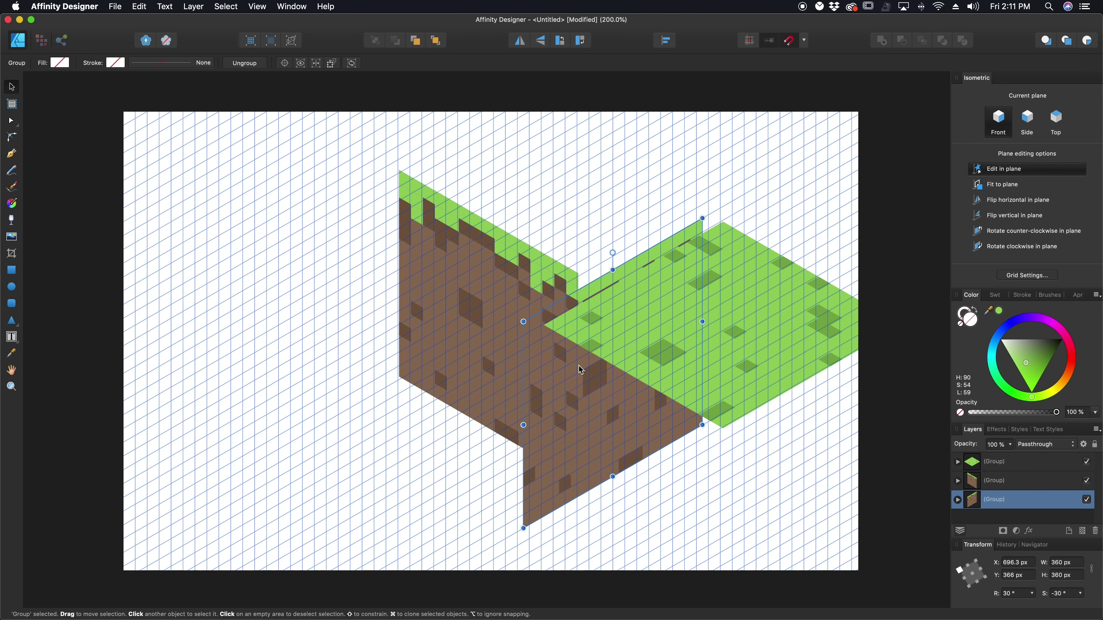
pyautogui.moveTo(472, 321); pyautogui.dragTo(297, 331)
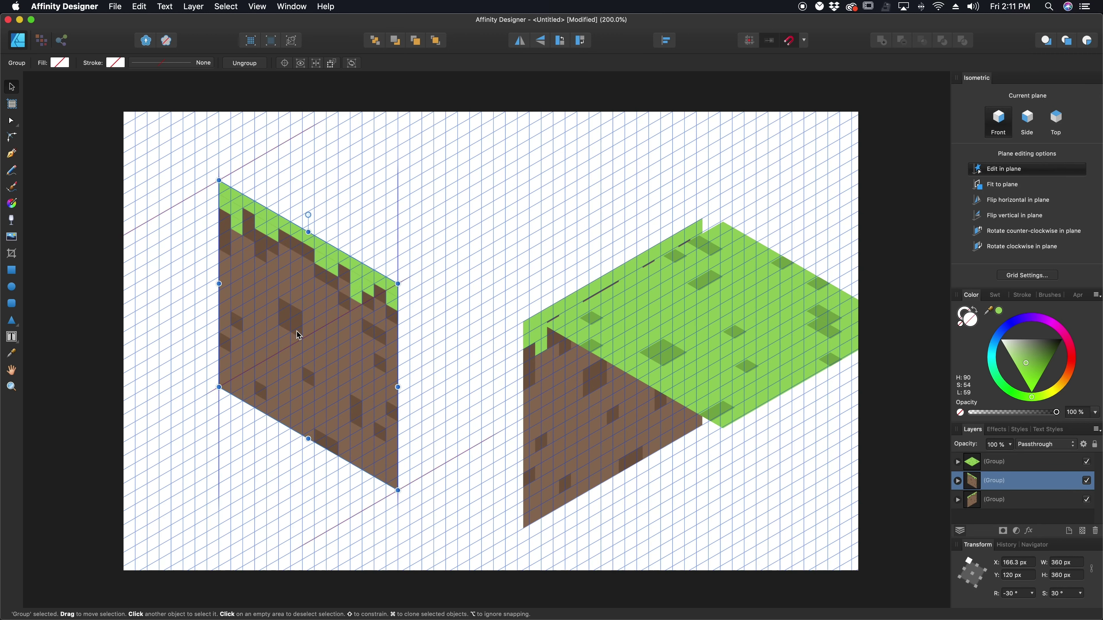
pyautogui.moveTo(602, 395); pyautogui.dragTo(481, 358)
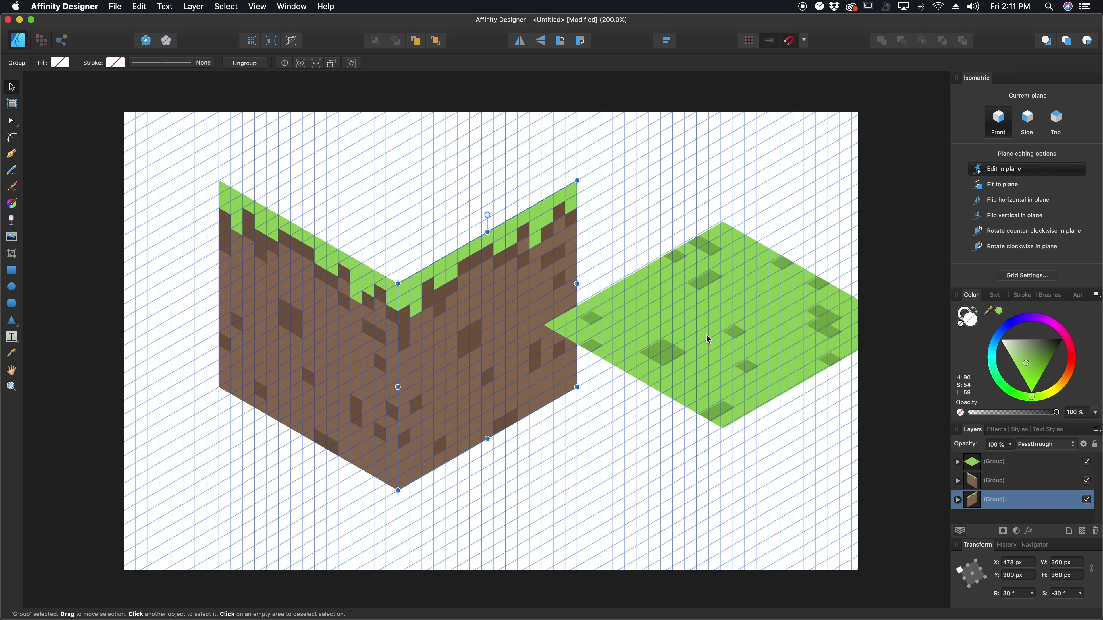
pyautogui.moveTo(706, 337); pyautogui.dragTo(383, 187)
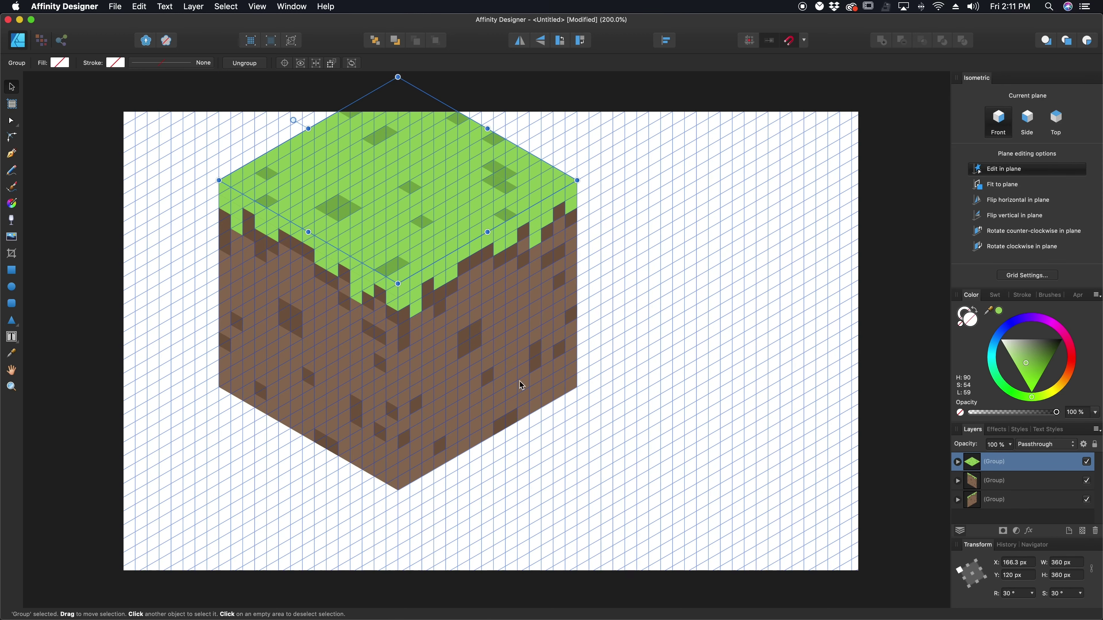
pyautogui.moveTo(659, 513); pyautogui.dragTo(111, 61)
pyautogui.moveTo(311, 176); pyautogui.dragTo(398, 228)
# Switch the isometric grid to the Top plane and draw a rectangle over the cube's top face.
pyautogui.click(694, 208)
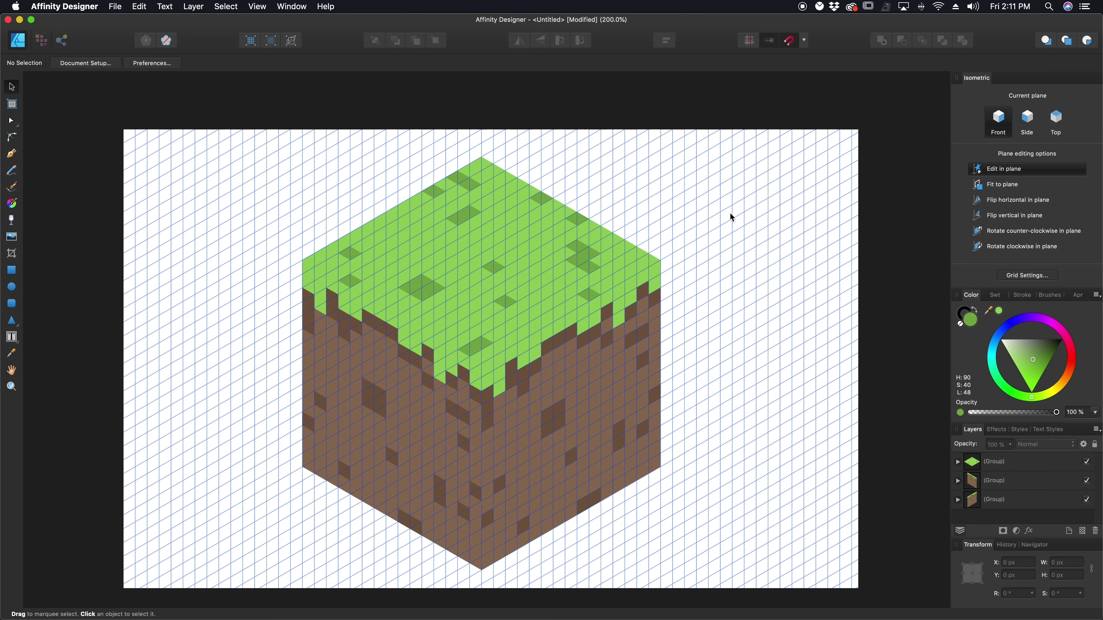
pyautogui.scroll(-3, 757, 340)
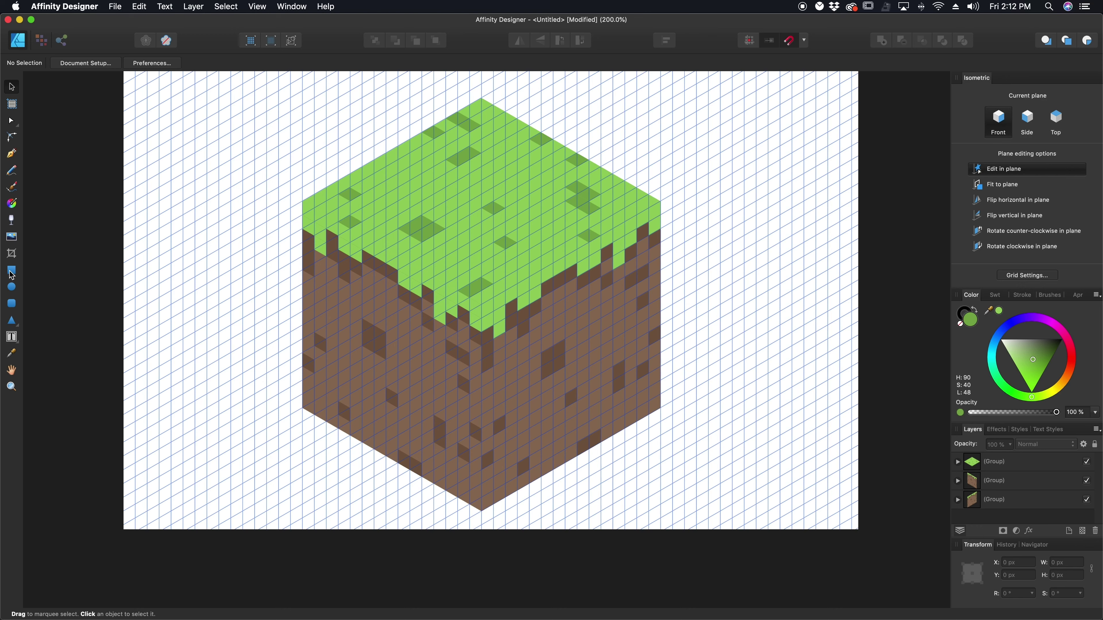
pyautogui.click(16, 272)
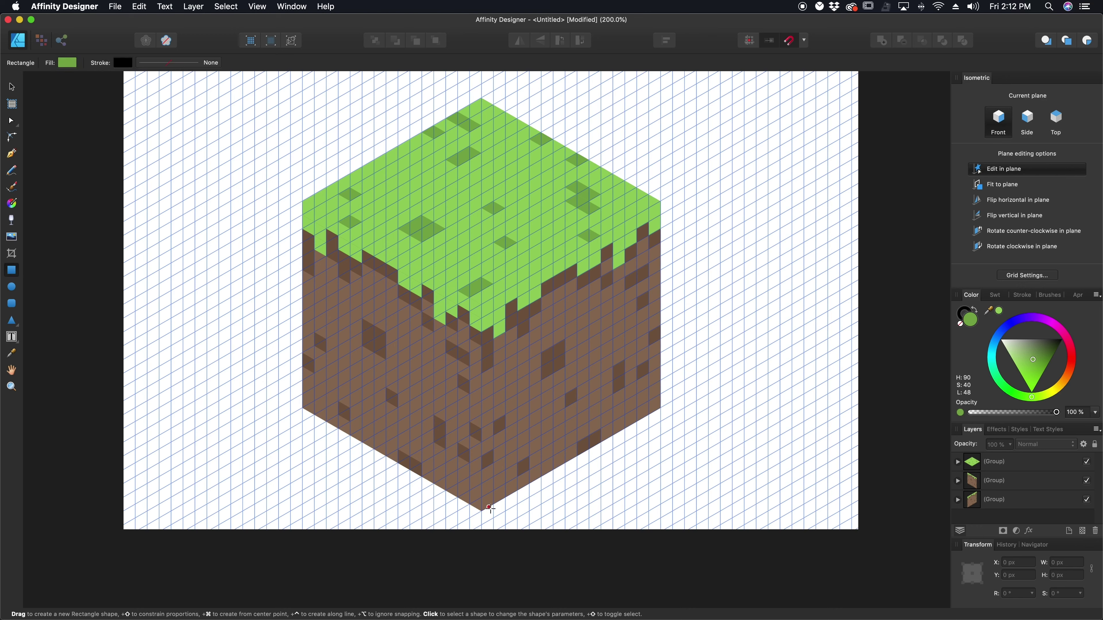
pyautogui.moveTo(482, 511); pyautogui.dragTo(501, 487)
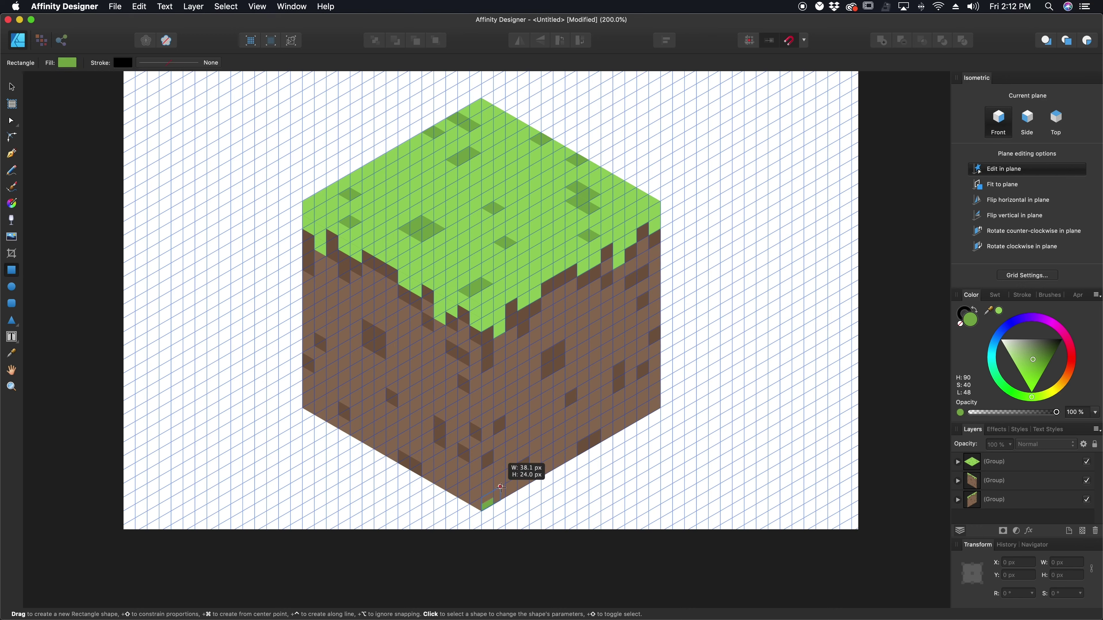
pyautogui.click(1056, 122)
pyautogui.moveTo(302, 201); pyautogui.dragTo(660, 201)
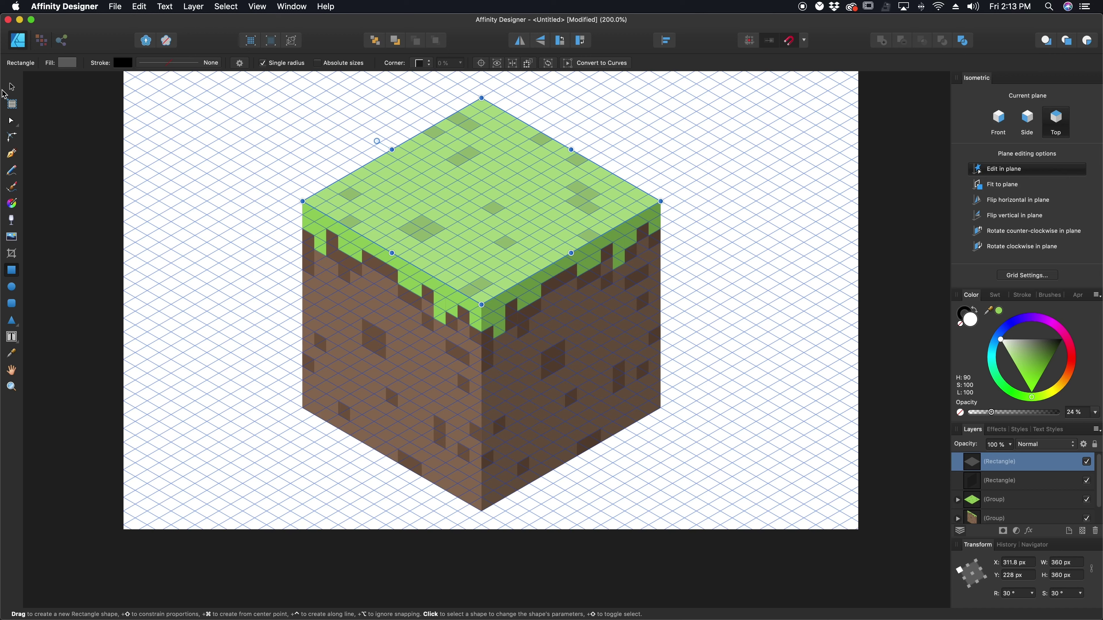
# Select the translucent top-face rectangle and delete it.
pyautogui.click(11, 90)
pyautogui.click(680, 180)
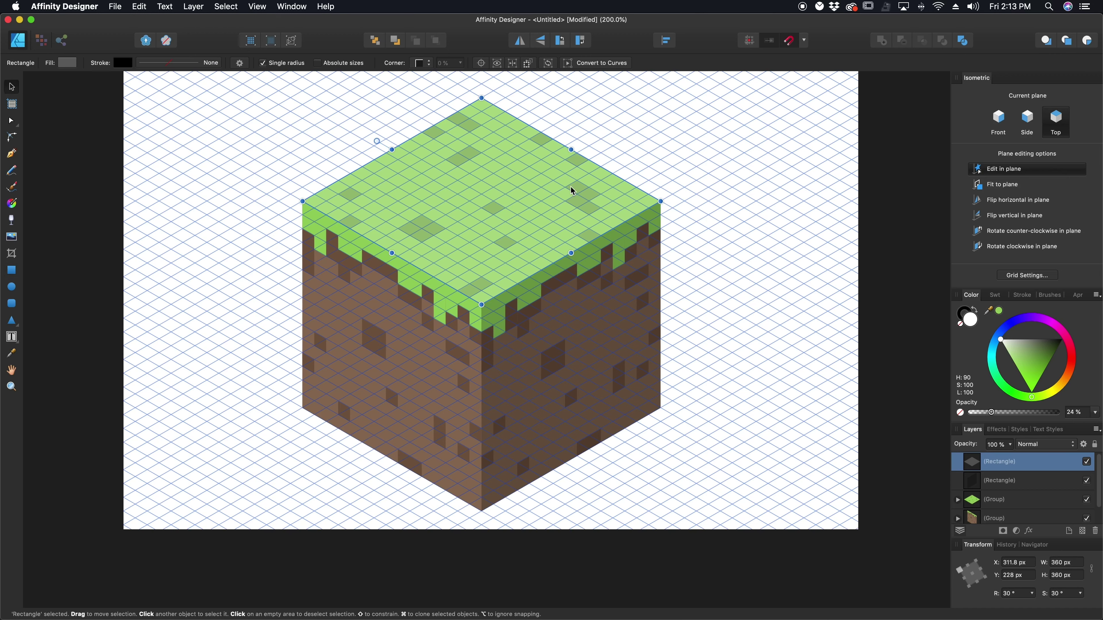
pyautogui.click(573, 191)
pyautogui.press('Delete')
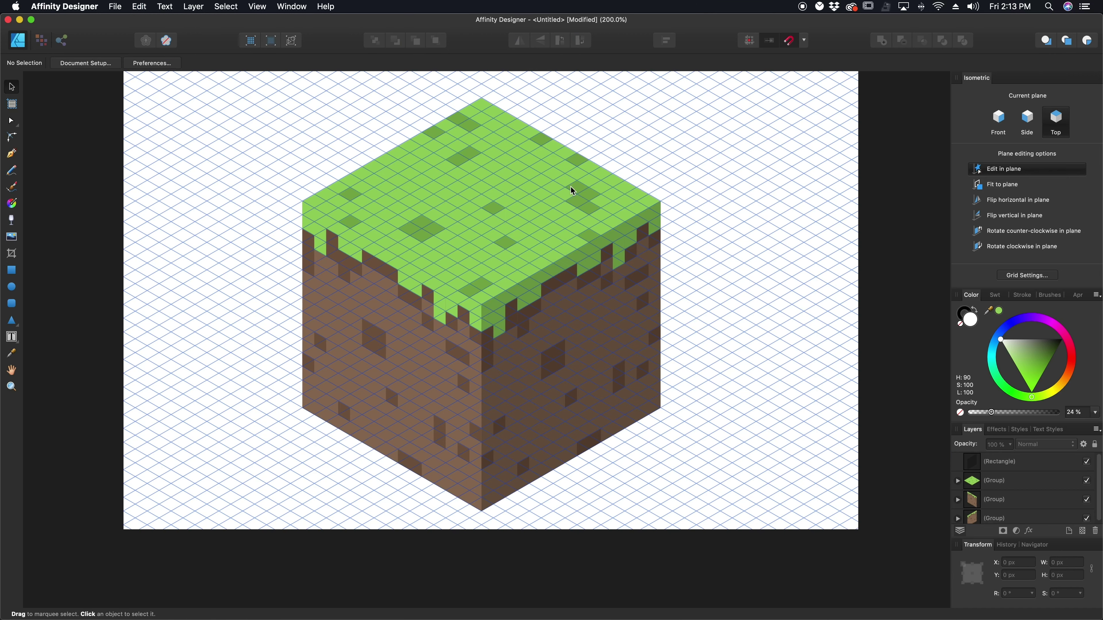
# Lighten the green fill of the top face's base rectangle in the Color wheel.
pyautogui.click(533, 207)
pyautogui.doubleClick(533, 208)
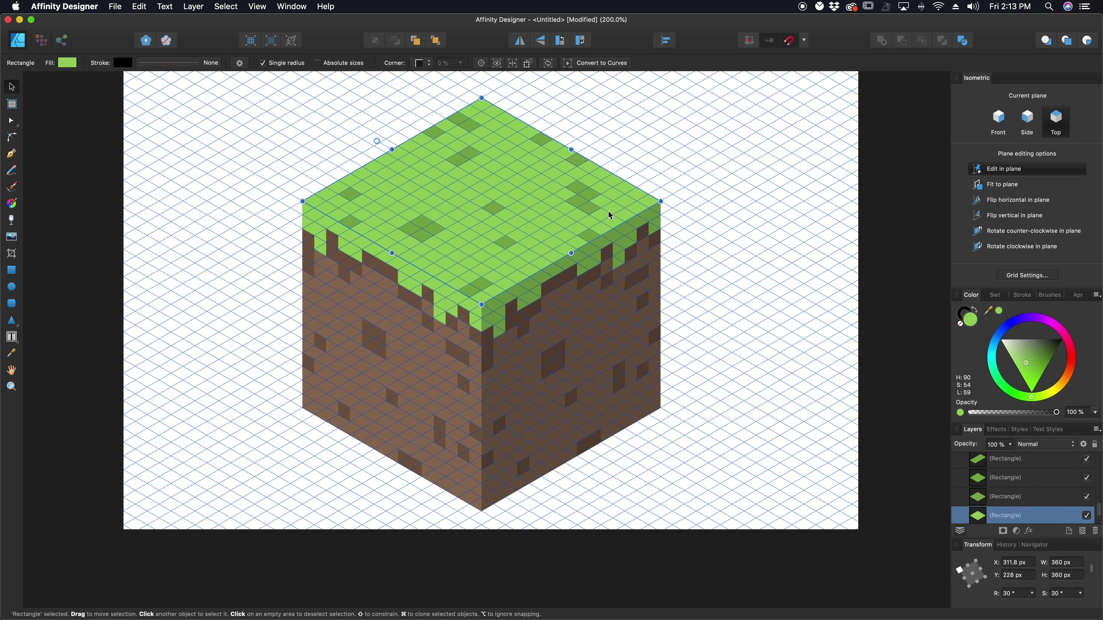
pyautogui.moveTo(1025, 363); pyautogui.dragTo(1041, 398)
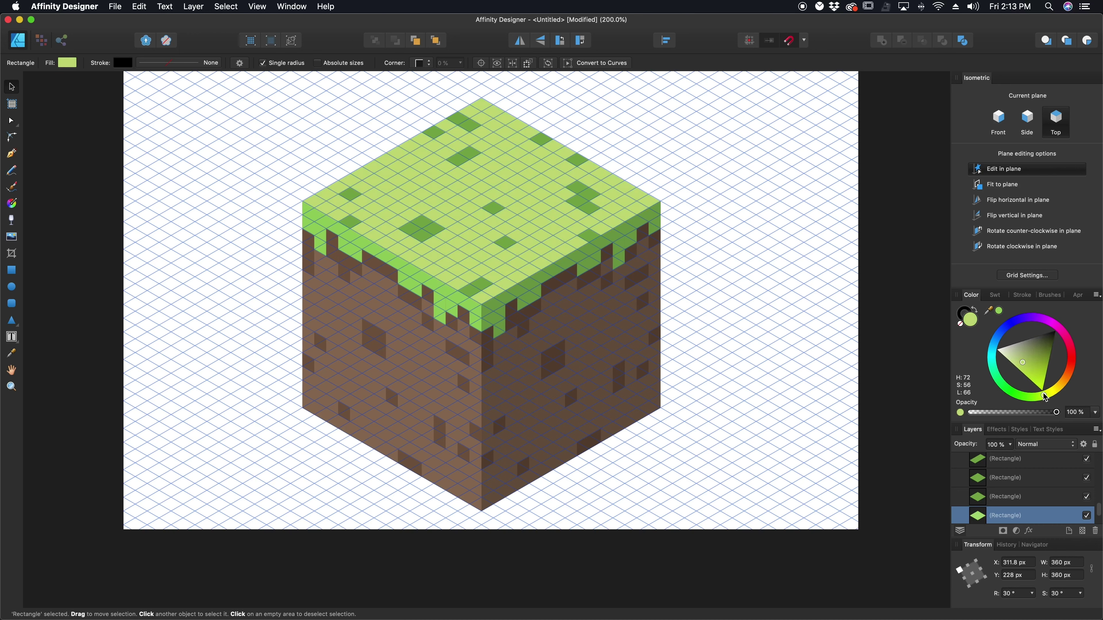
# Multi-select the dark-green speckle patches on the top face and recolour them a brighter green.
pyautogui.click(583, 199)
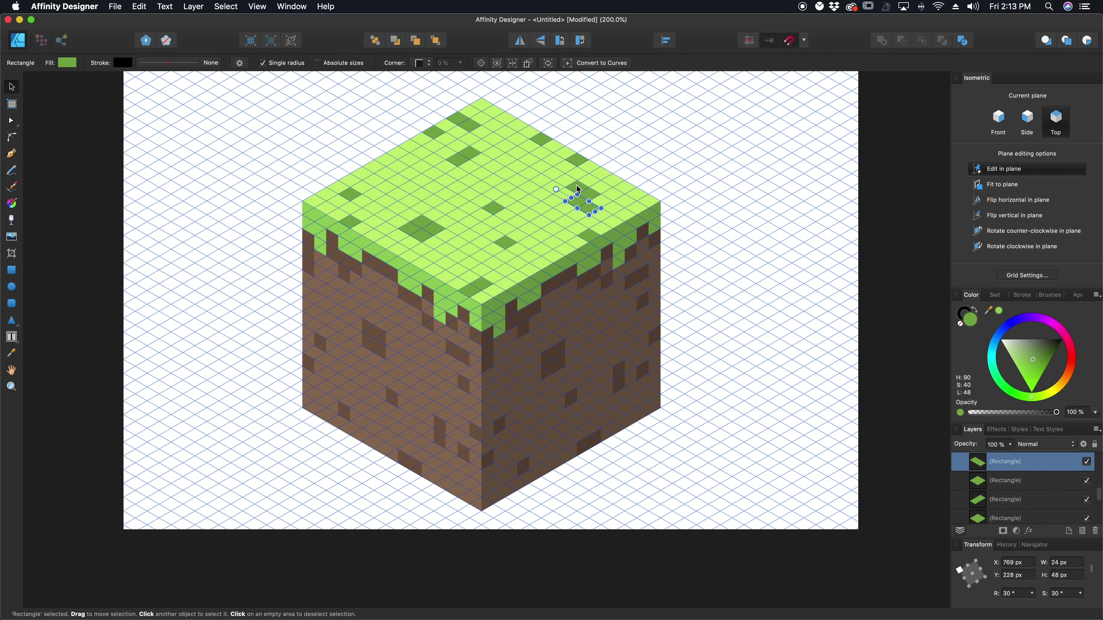
pyautogui.keyDown('shift'); pyautogui.click(566, 161); pyautogui.keyUp('shift')
pyautogui.keyDown('shift'); pyautogui.click(542, 138); pyautogui.keyUp('shift')
pyautogui.keyDown('shift'); pyautogui.click(468, 155); pyautogui.keyUp('shift')
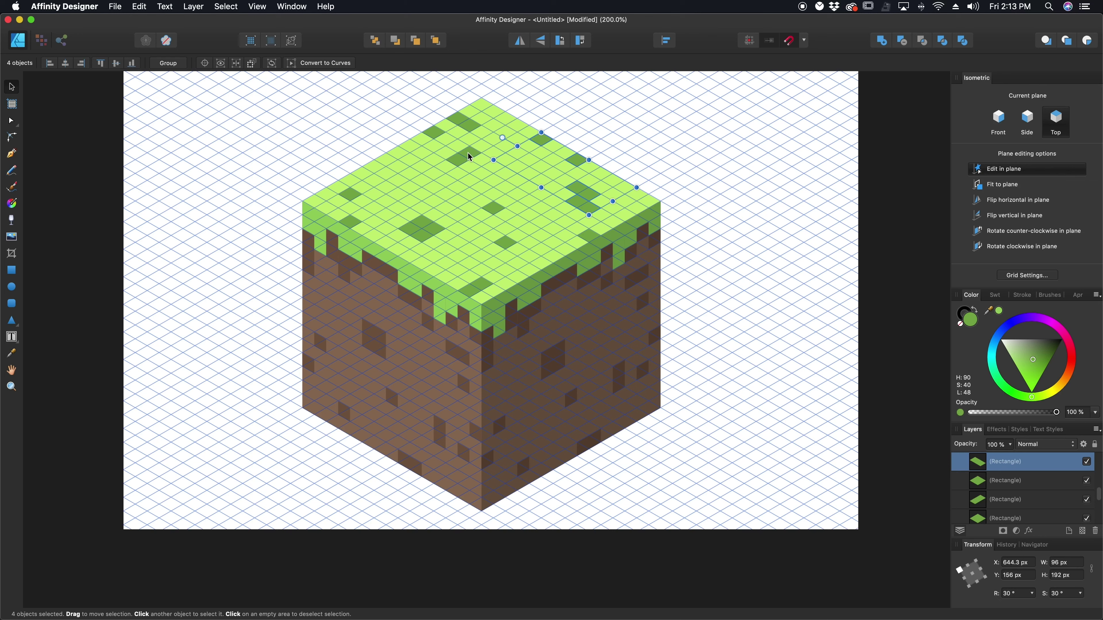
pyautogui.keyDown('shift'); pyautogui.click(465, 124); pyautogui.keyUp('shift')
pyautogui.keyDown('shift'); pyautogui.click(437, 132); pyautogui.keyUp('shift')
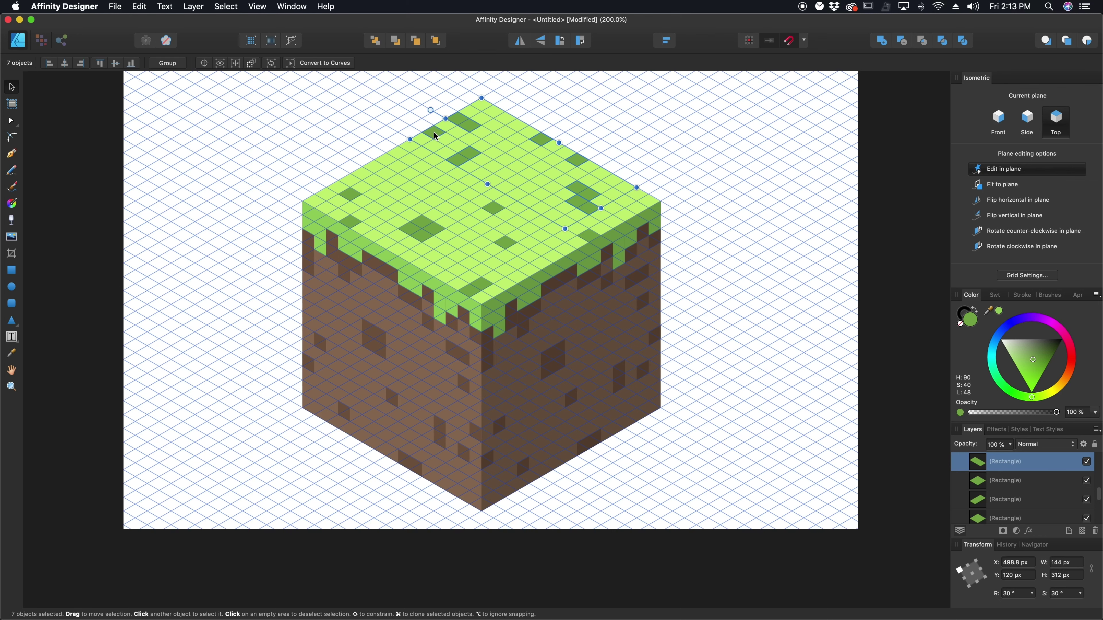
pyautogui.keyDown('shift'); pyautogui.click(345, 193); pyautogui.keyUp('shift')
pyautogui.keyDown('shift'); pyautogui.click(351, 223); pyautogui.keyUp('shift')
pyautogui.click(1024, 359)
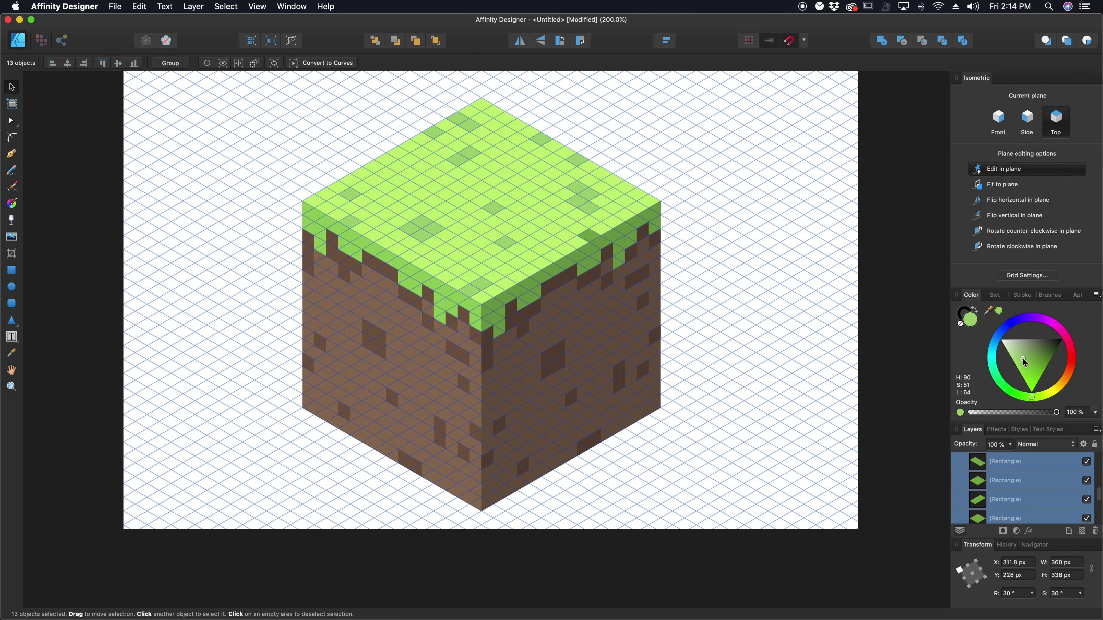
pyautogui.moveTo(1022, 352); pyautogui.dragTo(1031, 370)
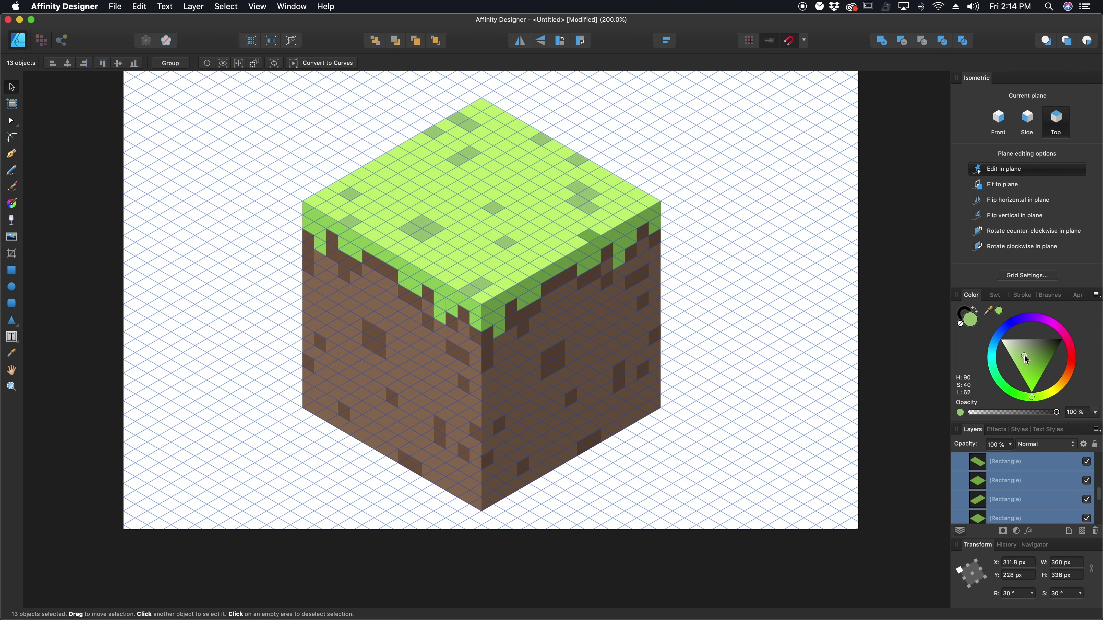
pyautogui.click(145, 156)
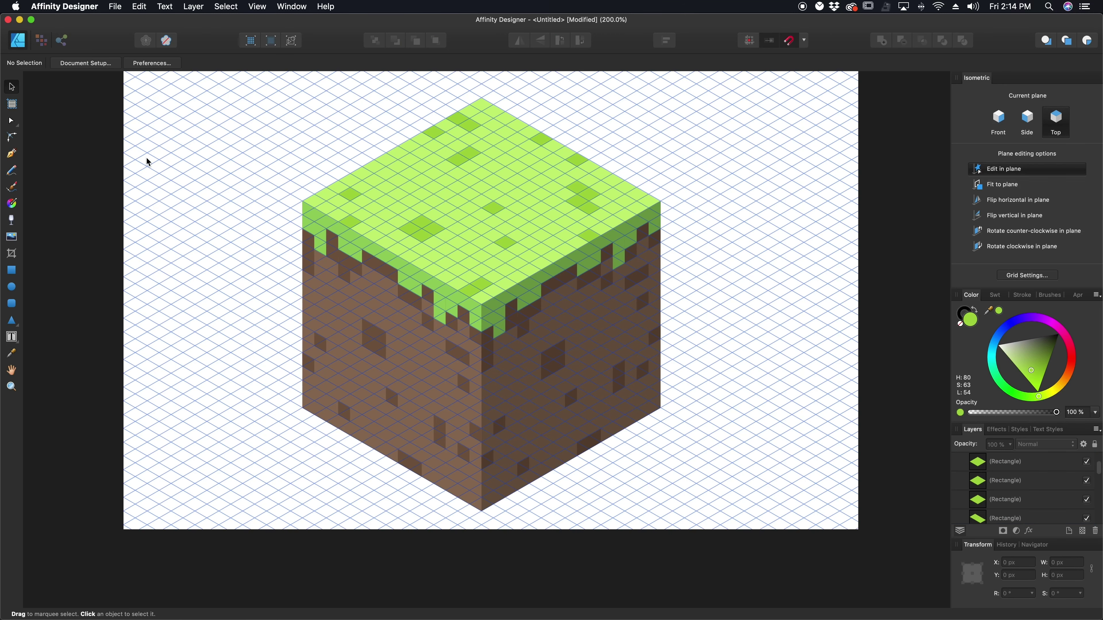
# Hide the grid with Cmd+', show the Symbols panel from View > Studio beside the cube, and select all cube parts.
pyautogui.press('super+apostrophe')
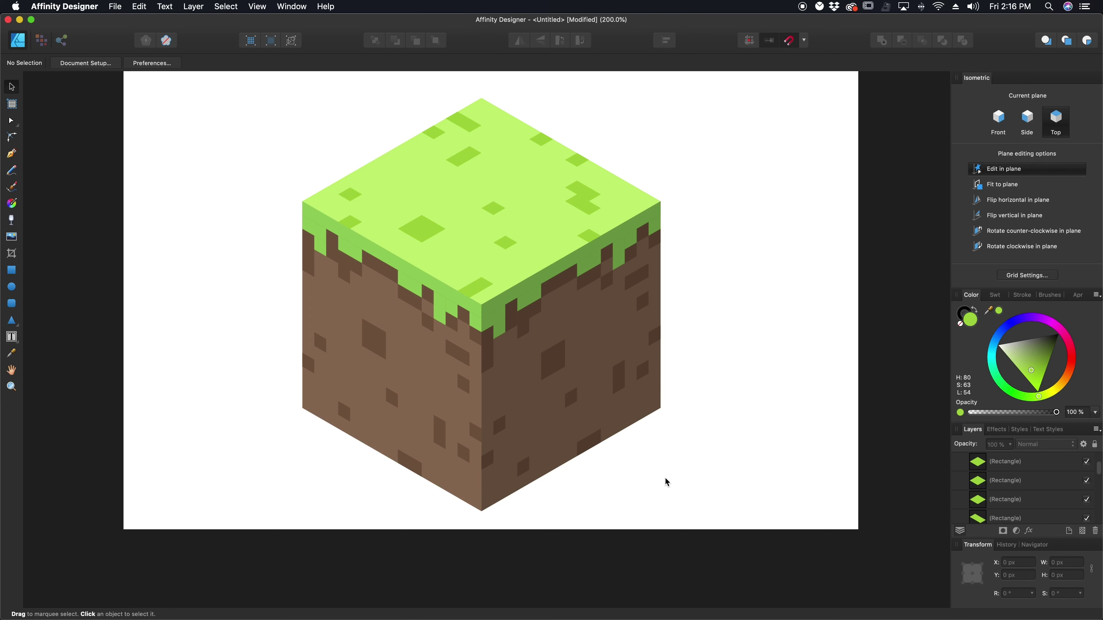
pyautogui.click(280, 7)
pyautogui.moveTo(257, 7)
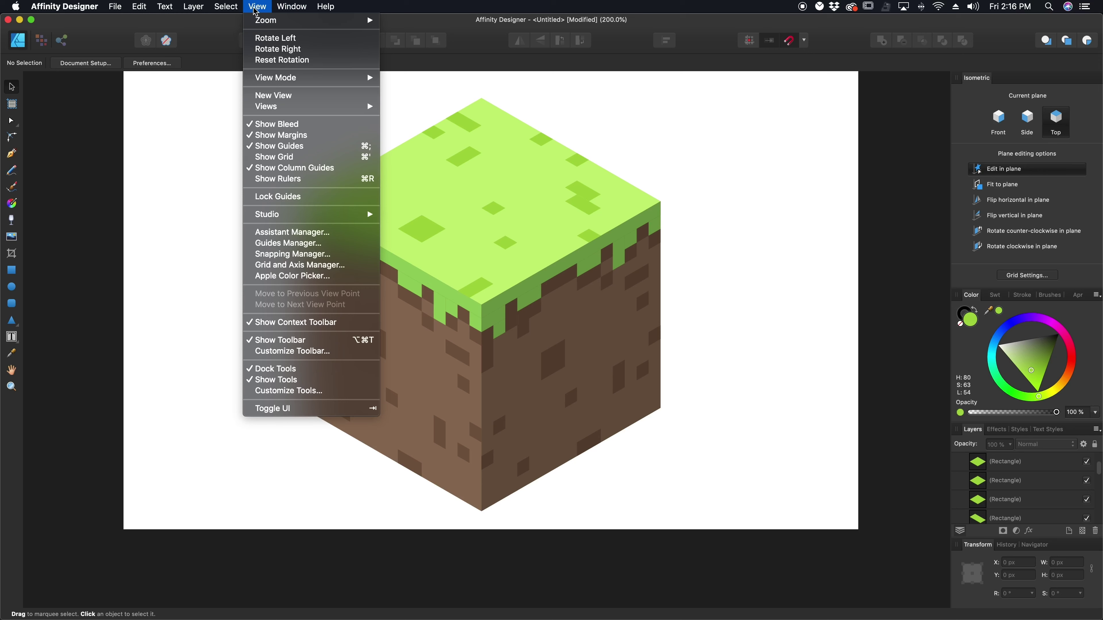
pyautogui.moveTo(297, 217)
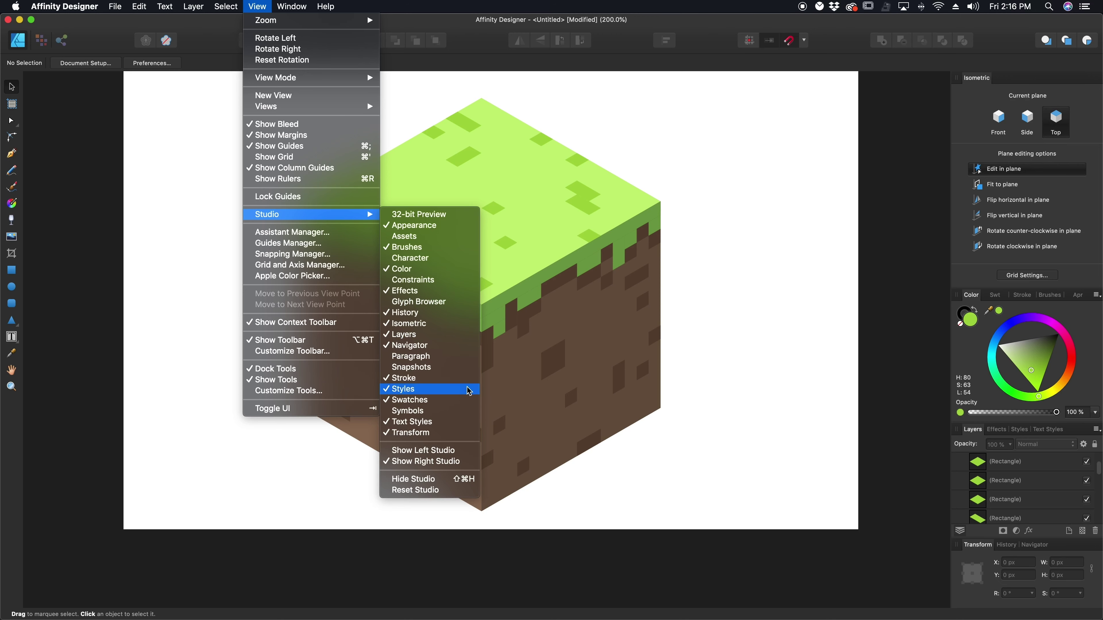
pyautogui.click(464, 411)
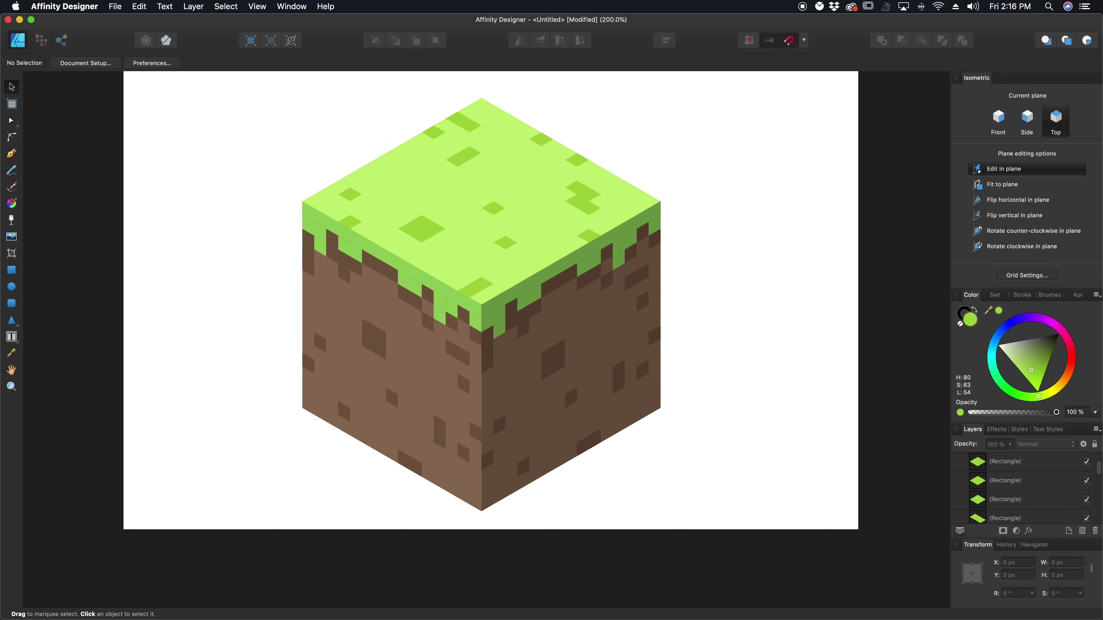
pyautogui.moveTo(754, 123)
pyautogui.mouseDown()
pyautogui.moveTo(795, 122)
pyautogui.moveTo(744, 104)
pyautogui.moveTo(792, 109)
pyautogui.moveTo(771, 123)
pyautogui.mouseUp()
pyautogui.moveTo(240, 93); pyautogui.dragTo(695, 517)
# Group the four cube parts and save the group as a new symbol.
pyautogui.rightClick(480, 257)
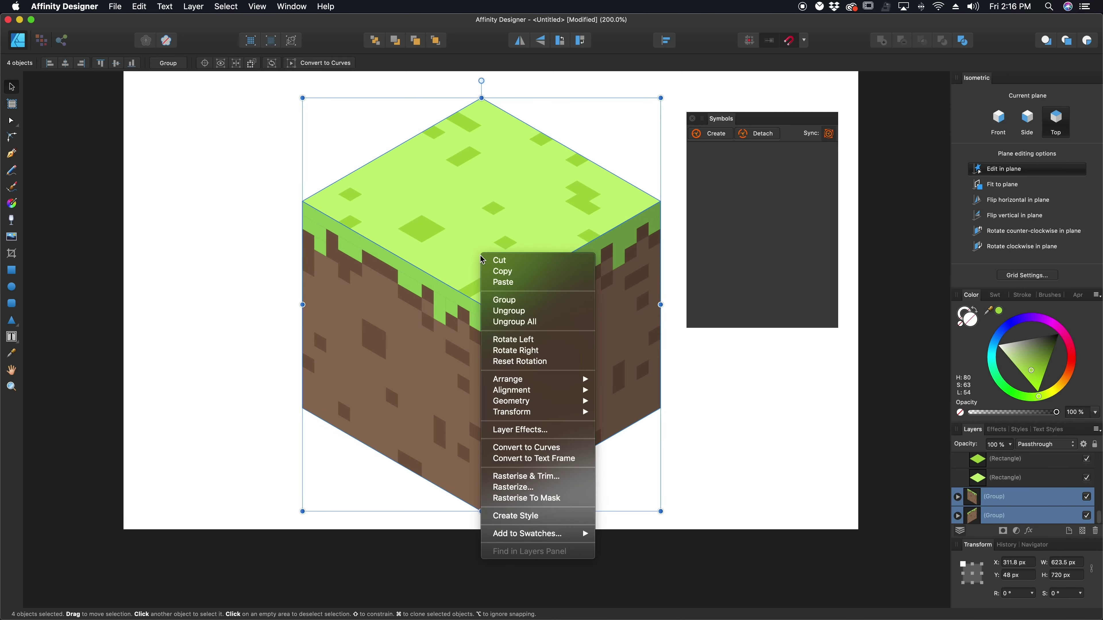
pyautogui.click(507, 304)
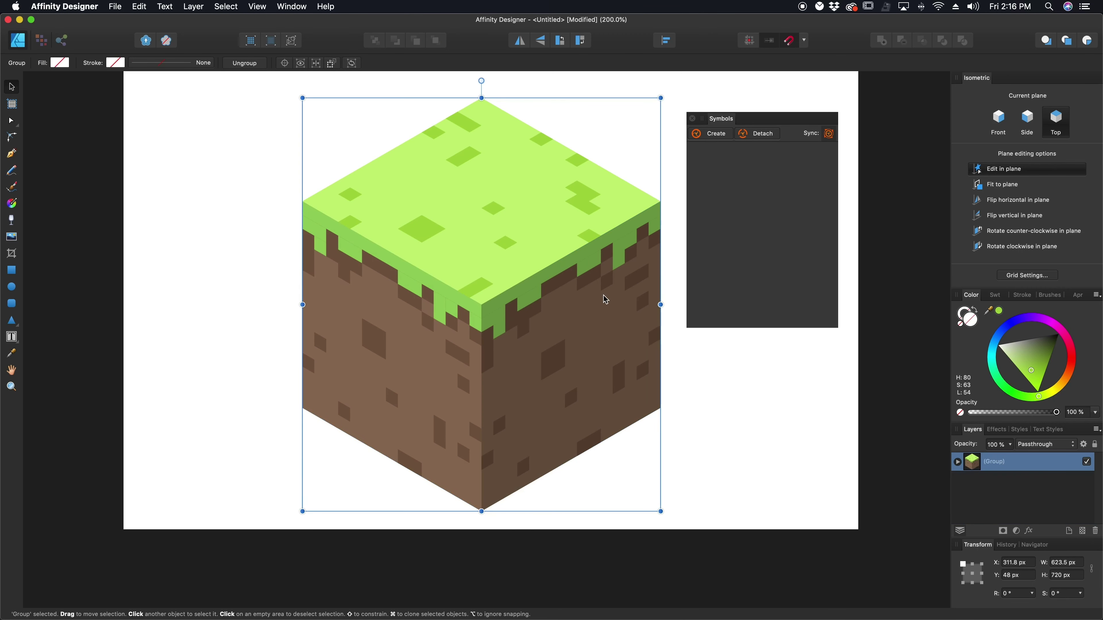
pyautogui.click(717, 134)
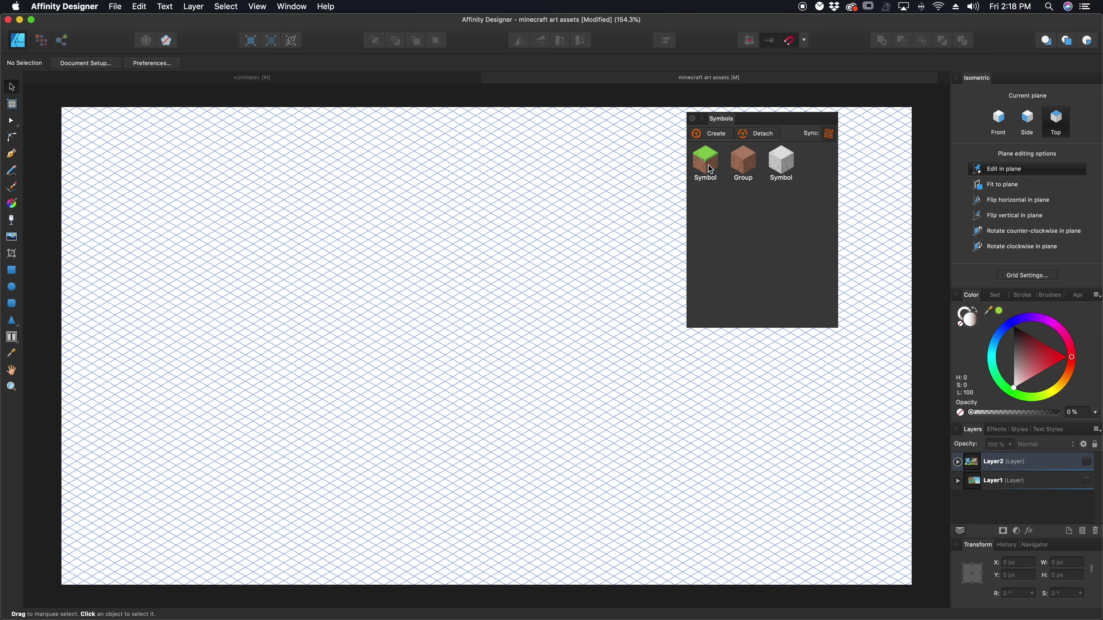
# Drag block symbols onto the grid to build a two-level stack topped with a grass block.
pyautogui.moveTo(708, 168); pyautogui.dragTo(471, 421)
pyautogui.press('super+z')
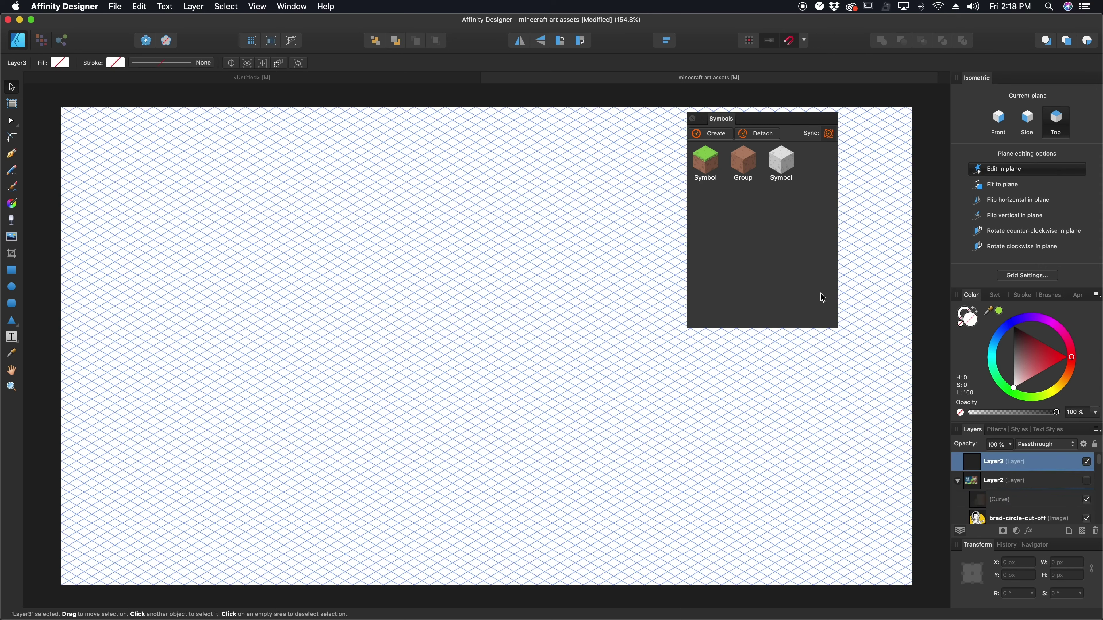
pyautogui.moveTo(743, 164); pyautogui.dragTo(445, 500)
pyautogui.moveTo(743, 164); pyautogui.dragTo(445, 390)
pyautogui.moveTo(743, 164); pyautogui.dragTo(403, 509)
pyautogui.moveTo(712, 165); pyautogui.dragTo(376, 383)
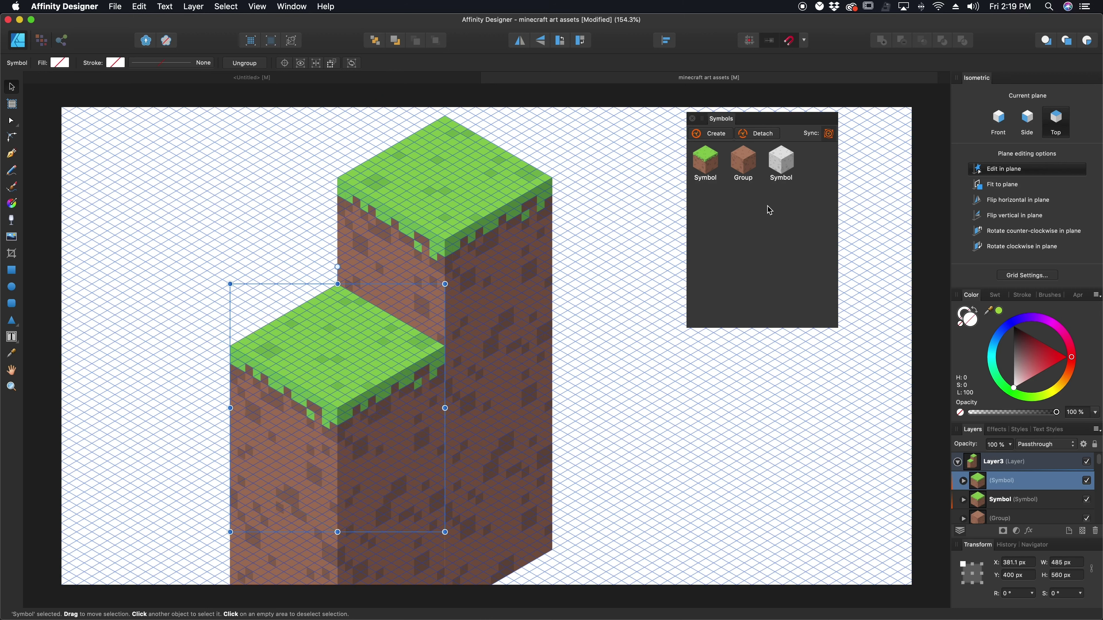
# Add two stone blocks at the stack's front base and lower left, then hide the grid.
pyautogui.moveTo(792, 157); pyautogui.dragTo(585, 499)
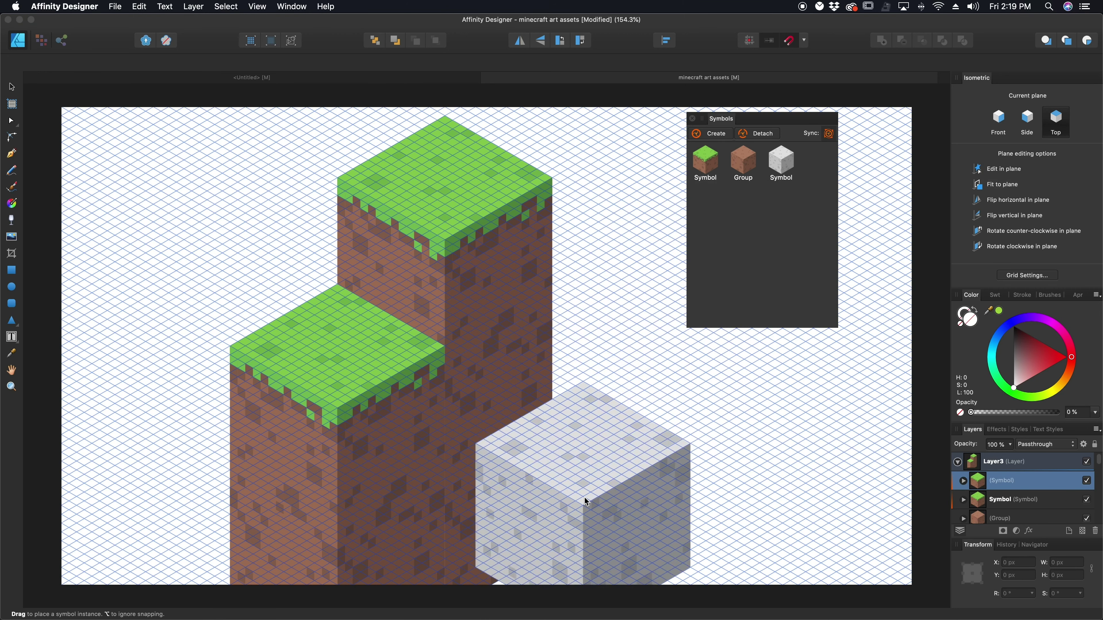
pyautogui.moveTo(583, 496); pyautogui.dragTo(554, 531)
pyautogui.moveTo(781, 162); pyautogui.dragTo(257, 548)
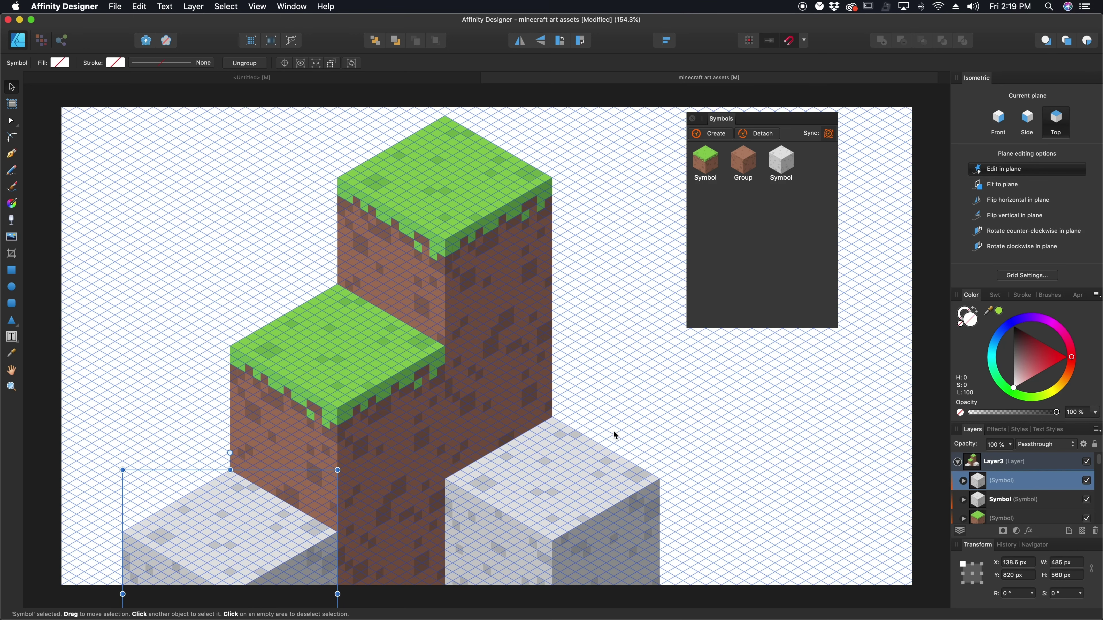
pyautogui.press('super+apostrophe')
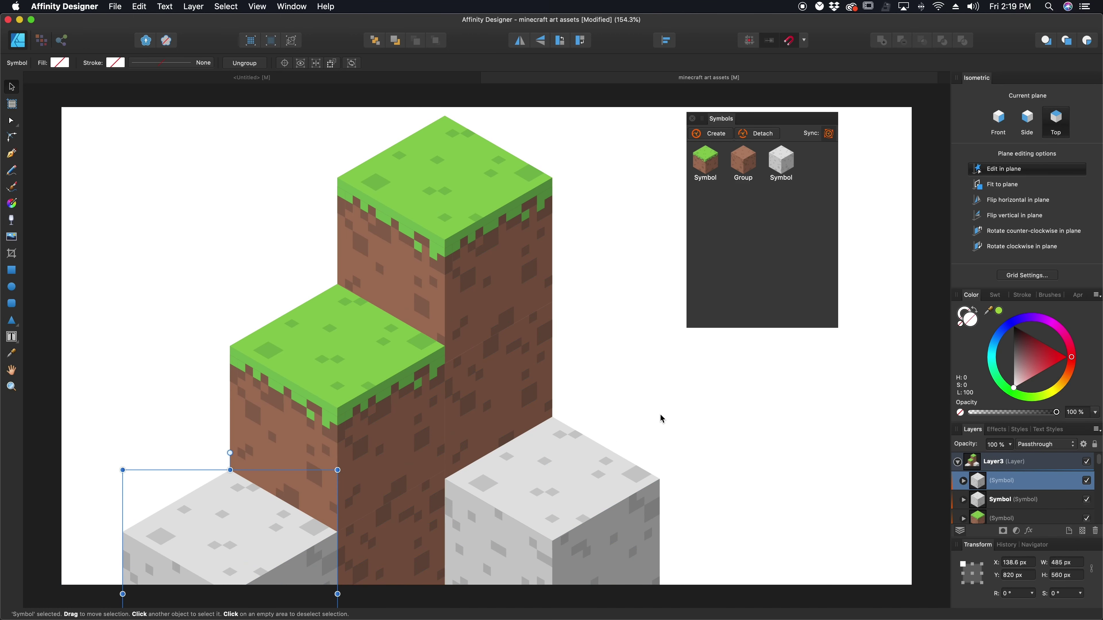